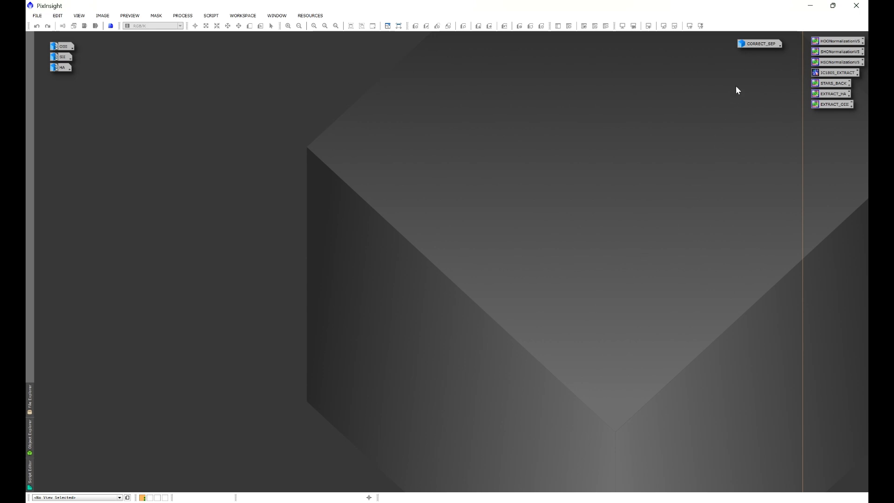
- Examine the overlapping star pair in the CORRECT_SEP image and iconize it again
double_click(753, 43)
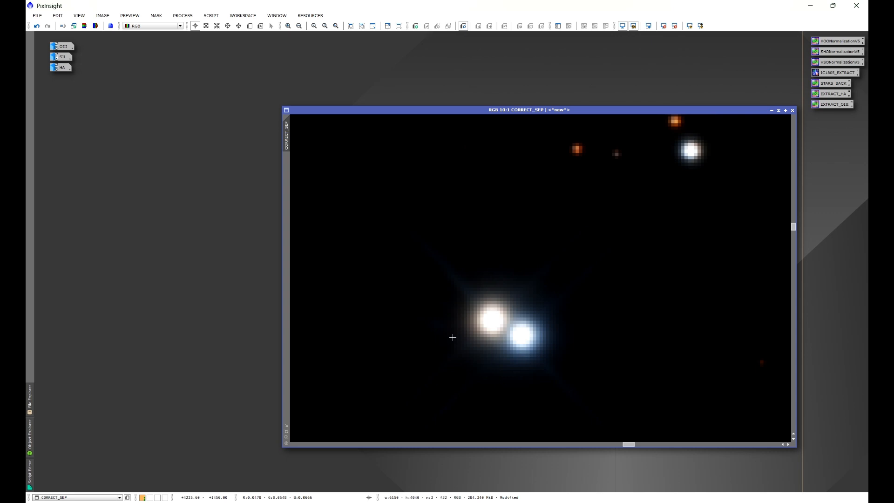
click(771, 110)
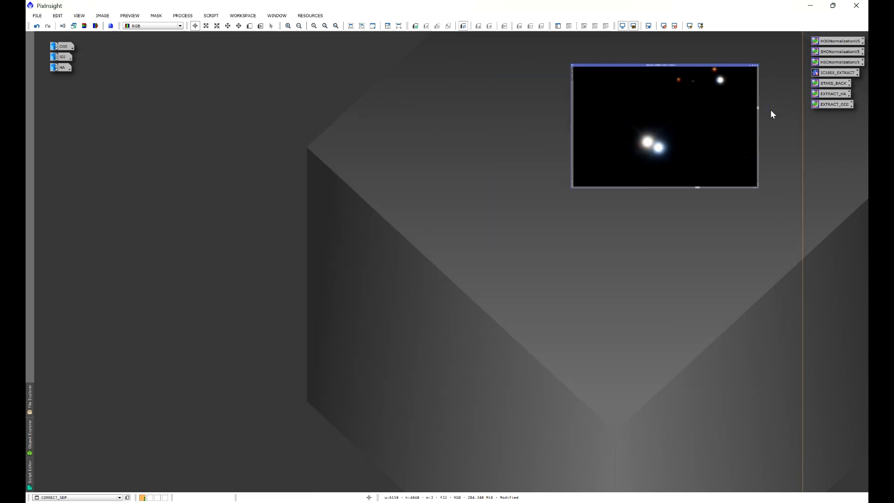
- Open the OIII, SII and HA master images from their workspace icons
double_click(63, 47)
double_click(63, 57)
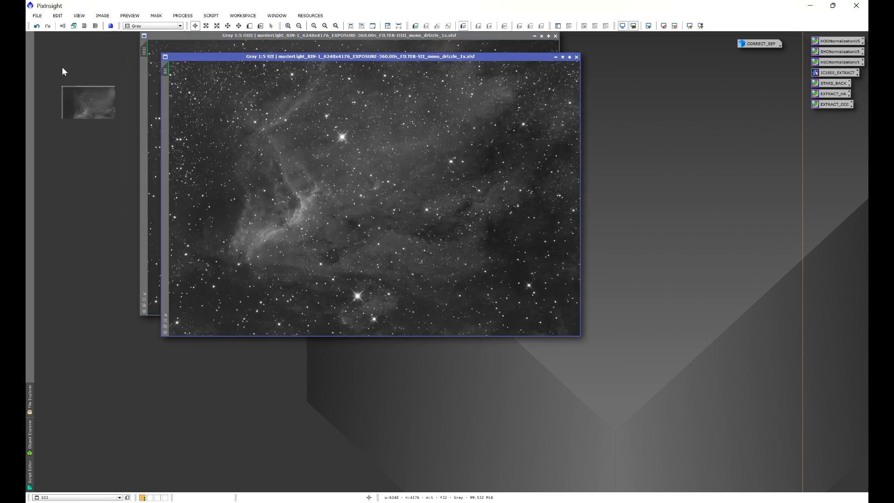
double_click(63, 67)
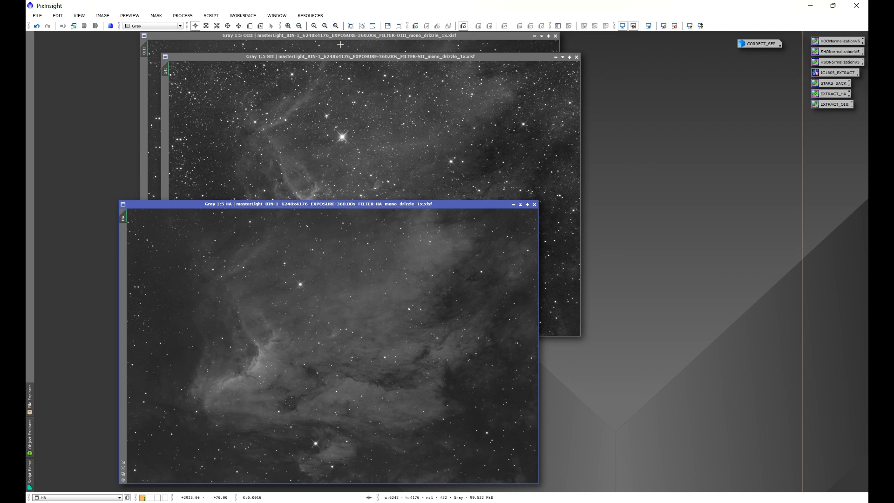
- Start the Astro Image Primer script with individual channels, separated channels and star alignment enabled, leaving star correction off
click(210, 15)
mouse_move(247, 71)
click(322, 81)
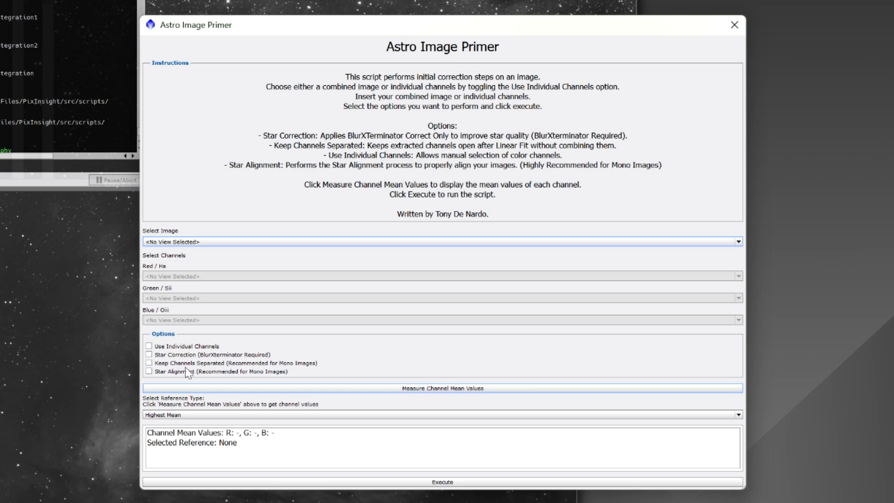
click(149, 354)
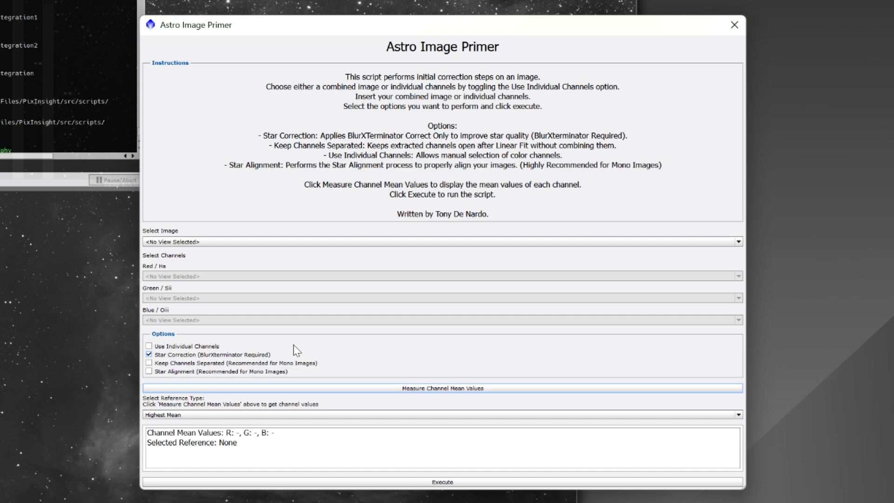
click(150, 346)
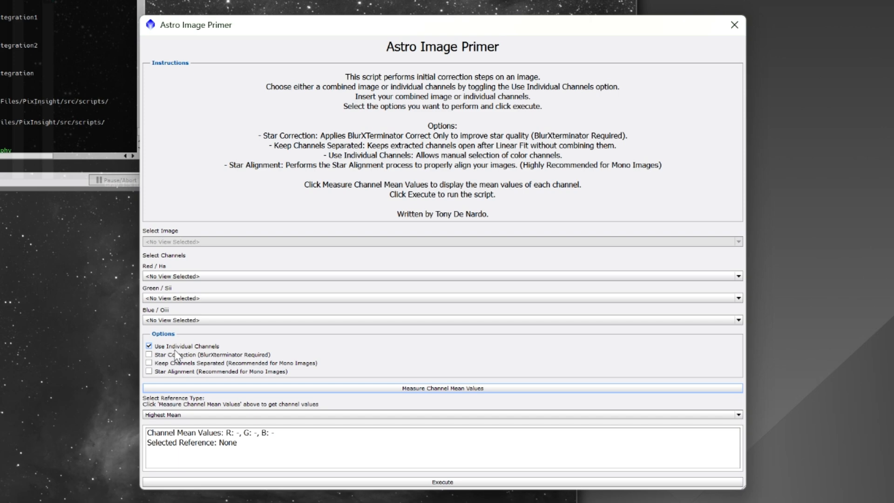
click(150, 363)
click(149, 371)
- Assign HA to the Red / Ha channel, SII to Green / Sii and OIII to Blue / Oiii
click(172, 277)
click(168, 305)
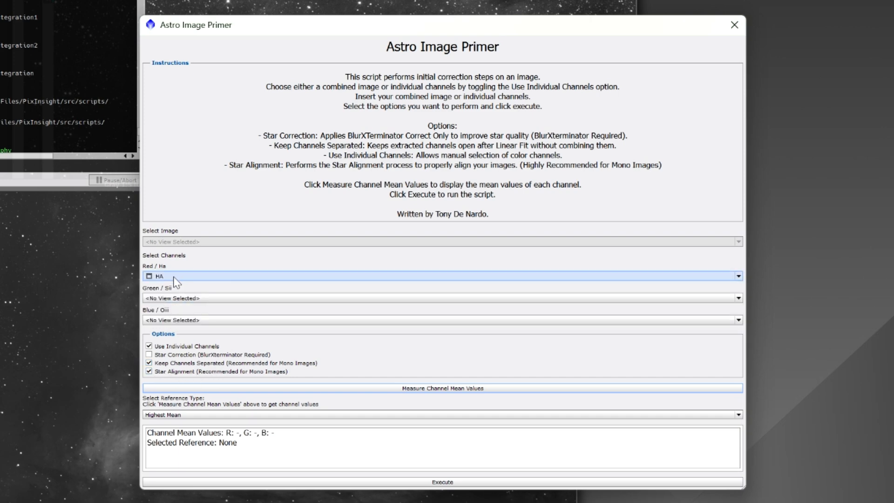
click(172, 299)
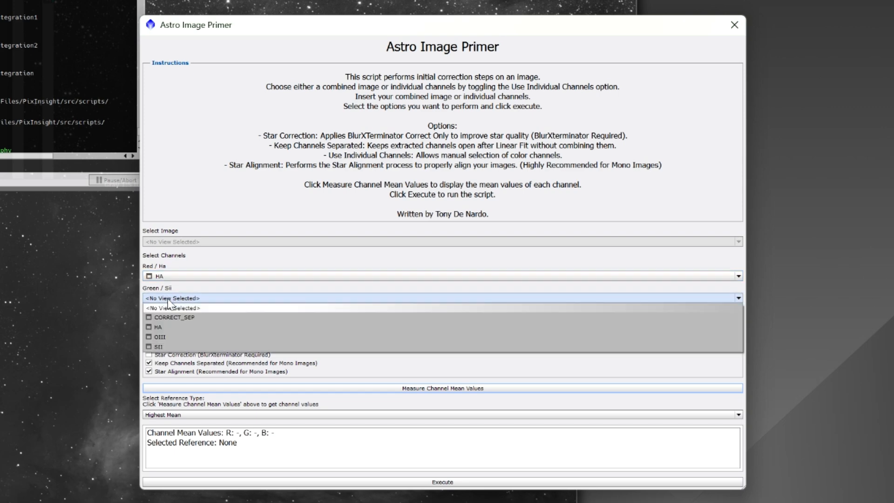
click(173, 346)
click(175, 319)
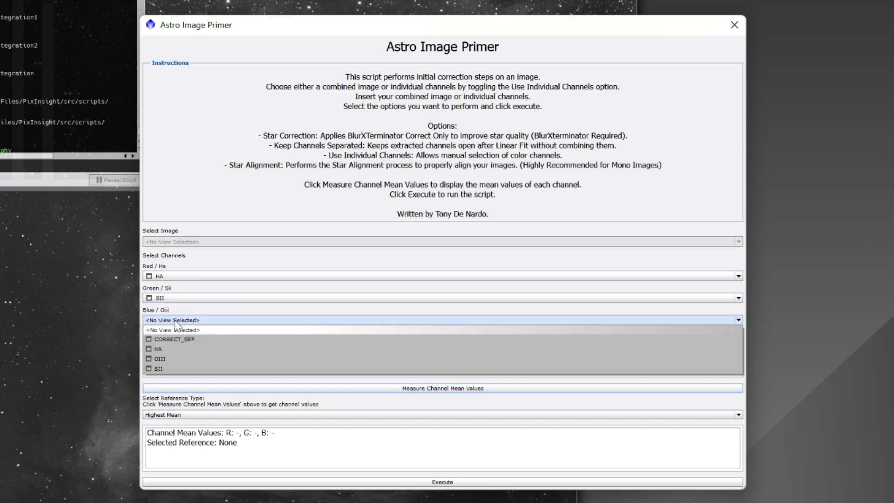
click(177, 359)
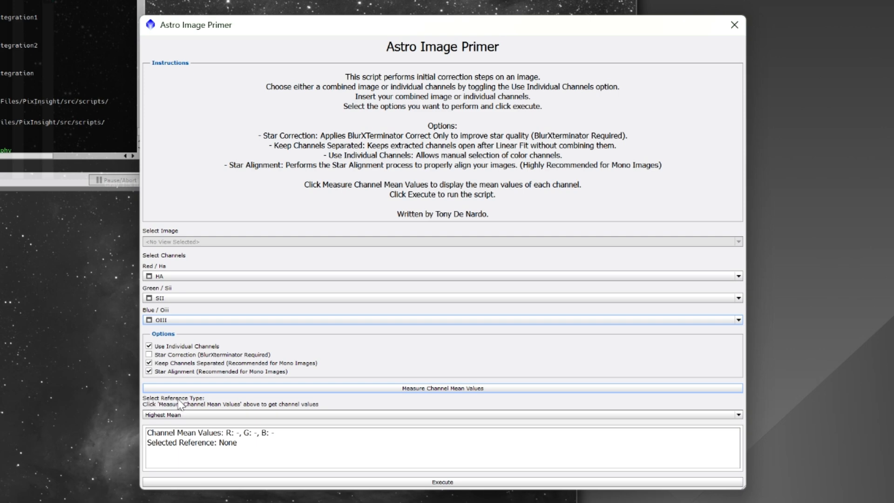
- Run Astro Image Primer with Highest Mean as the reference type and close its dialog
click(174, 414)
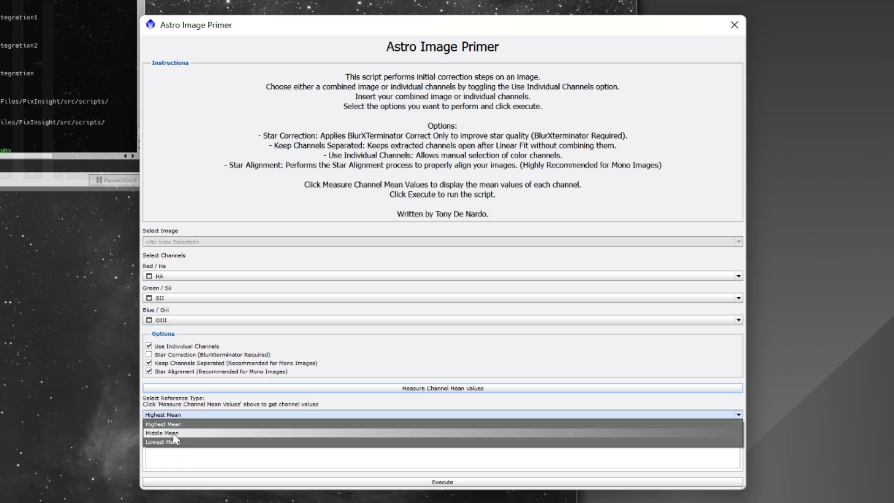
click(169, 424)
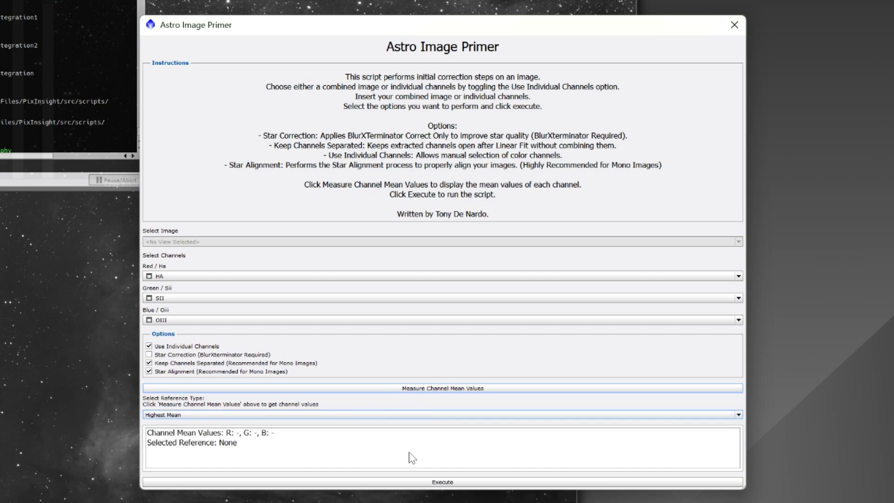
click(431, 483)
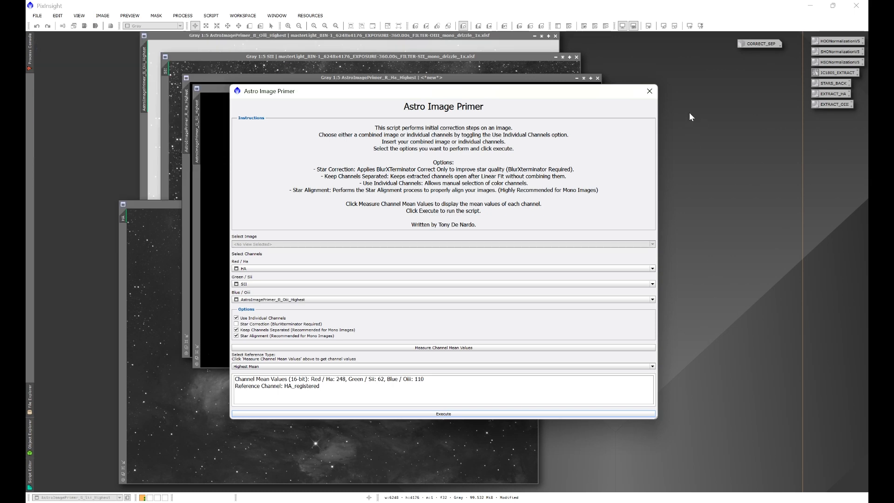
click(652, 92)
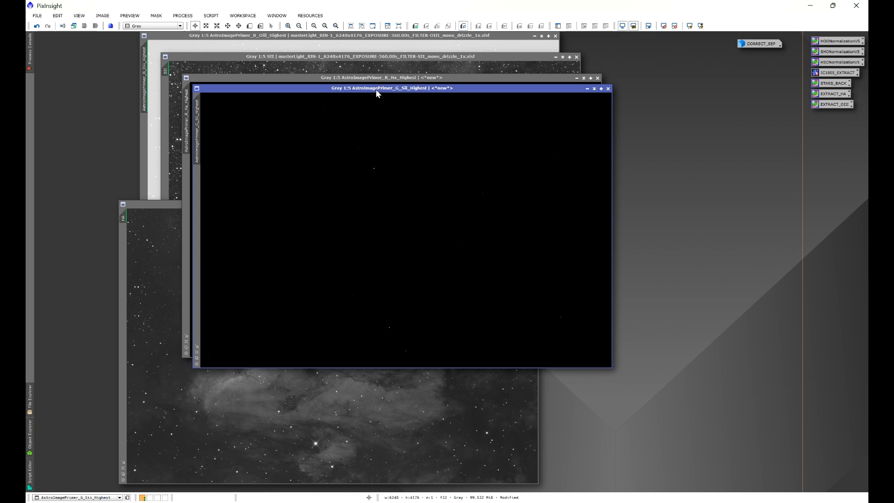
- Iconize the three AstroImagePrimer result images for Sii, Ha and Oiii
click(587, 89)
click(577, 78)
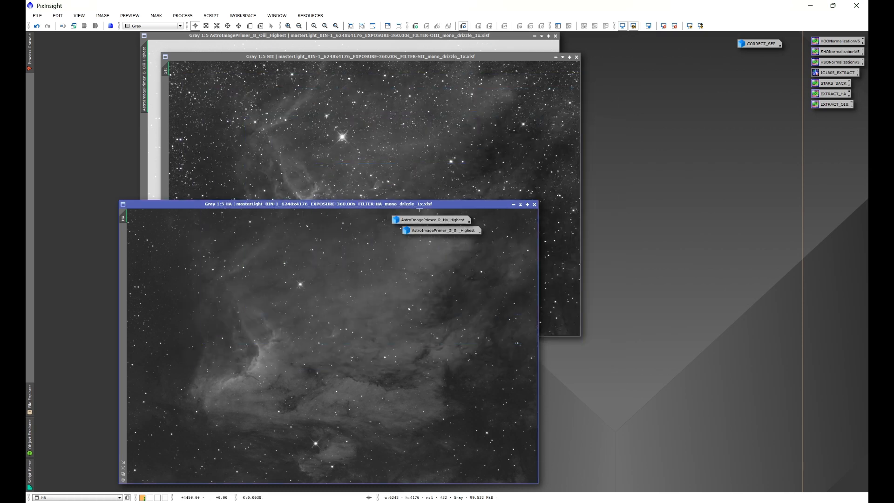
click(304, 43)
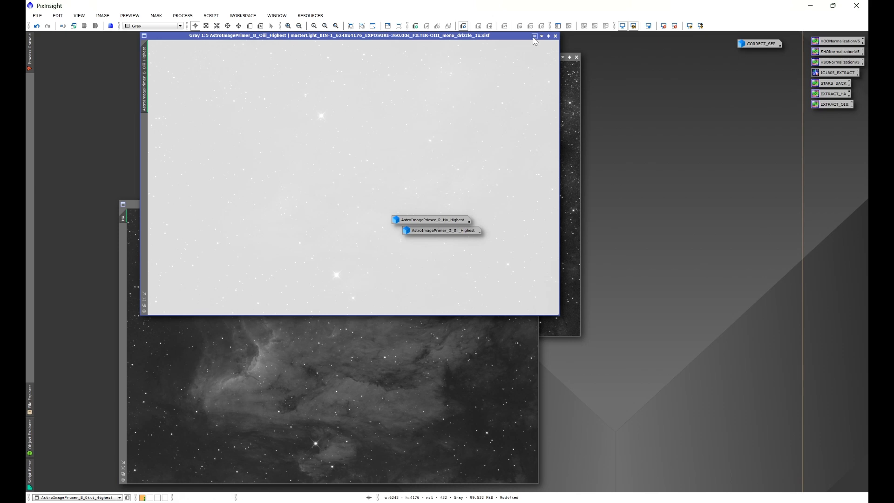
click(535, 36)
- Close the original SII and HA master images without saving them
click(427, 59)
click(576, 56)
click(488, 282)
click(535, 204)
click(488, 282)
- Gather the three AstroImagePrimer image icons and arrange them in a neat column in the workspace corner
drag(440, 220, 124, 67)
drag(454, 231, 123, 93)
drag(133, 124, 96, 47)
right_click(97, 46)
mouse_move(157, 83)
click(258, 81)
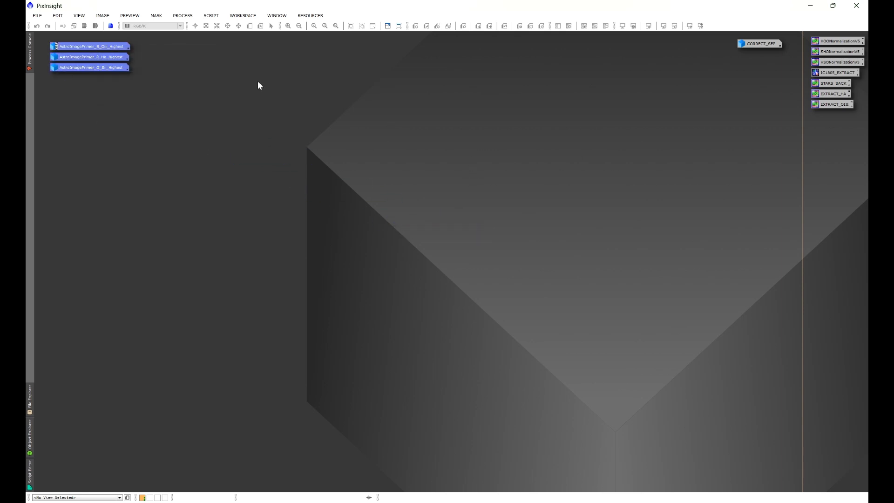
- Apply a screen auto-stretch to the processed Oiii and Ha images, iconizing each one
double_click(107, 51)
drag(254, 37, 321, 110)
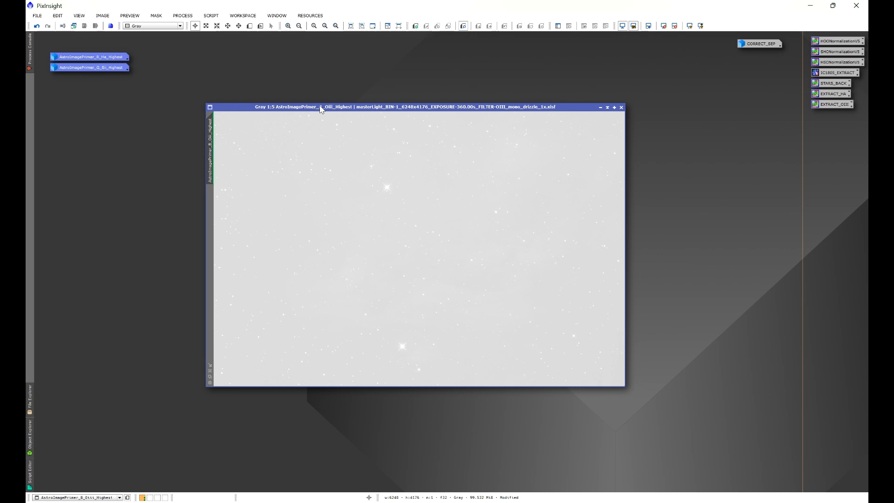
key(ctrl+a)
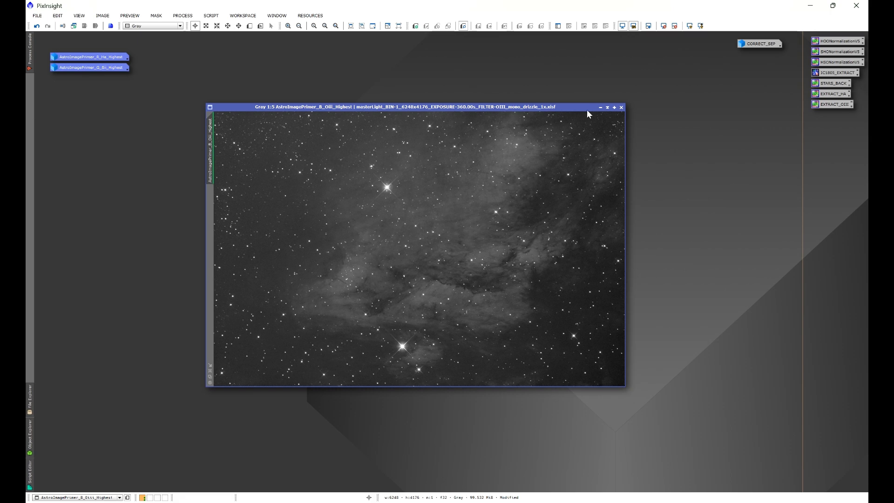
click(600, 108)
double_click(116, 58)
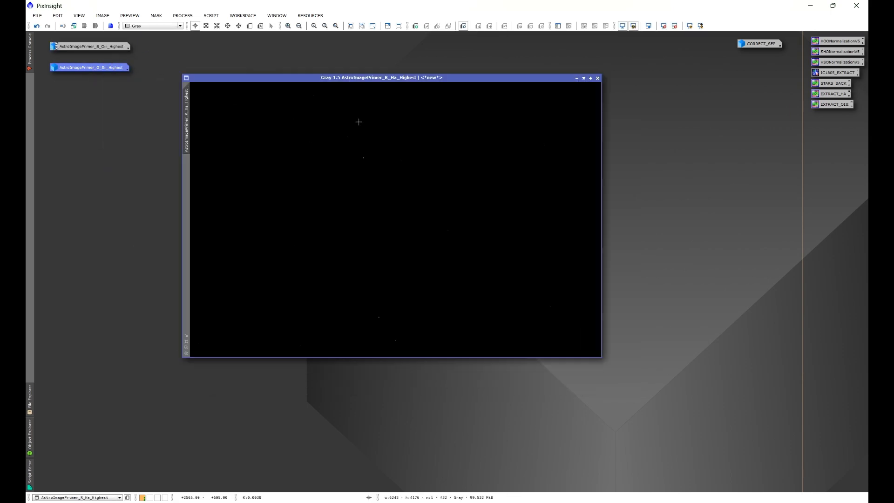
click(576, 79)
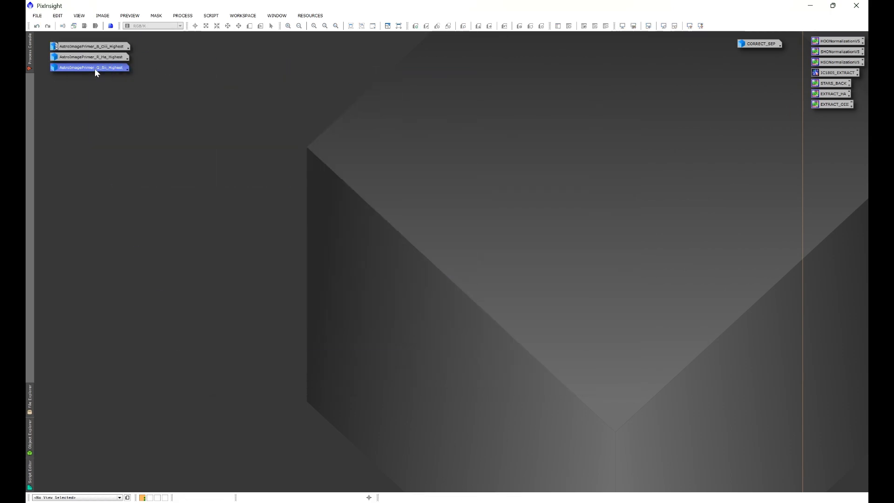
- Auto-stretch the processed Sii image on screen and reopen the Ha and Oiii images alongside it
double_click(94, 68)
key(ctrl+a)
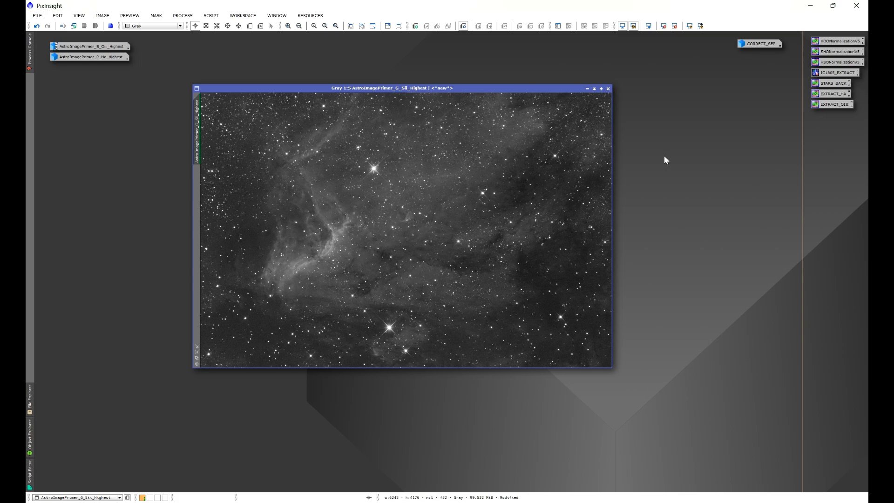
double_click(118, 56)
double_click(112, 46)
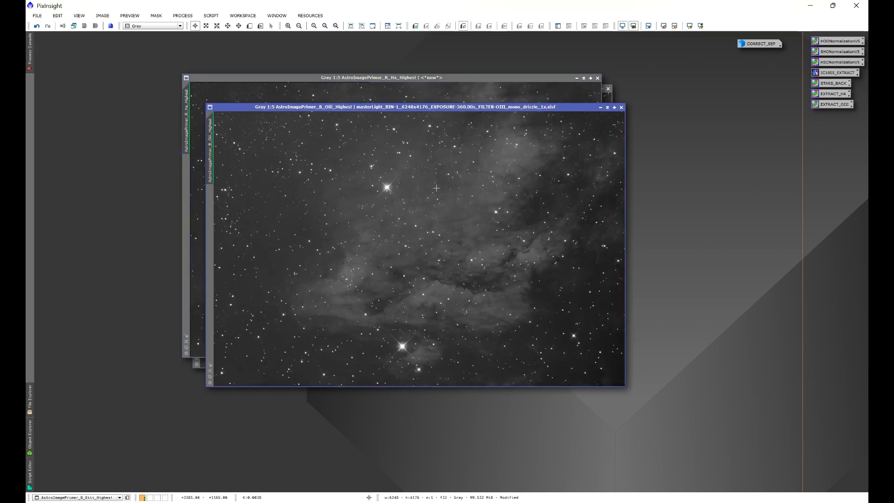
- Start DynamicCrop and draw a crop region of about 6120 × 4010 pixels just inside the Oiii image's edges
click(183, 16)
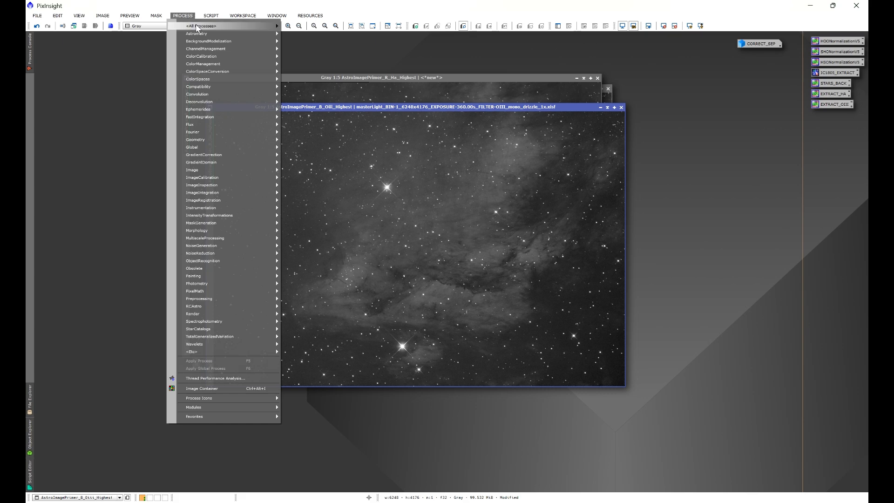
mouse_move(198, 26)
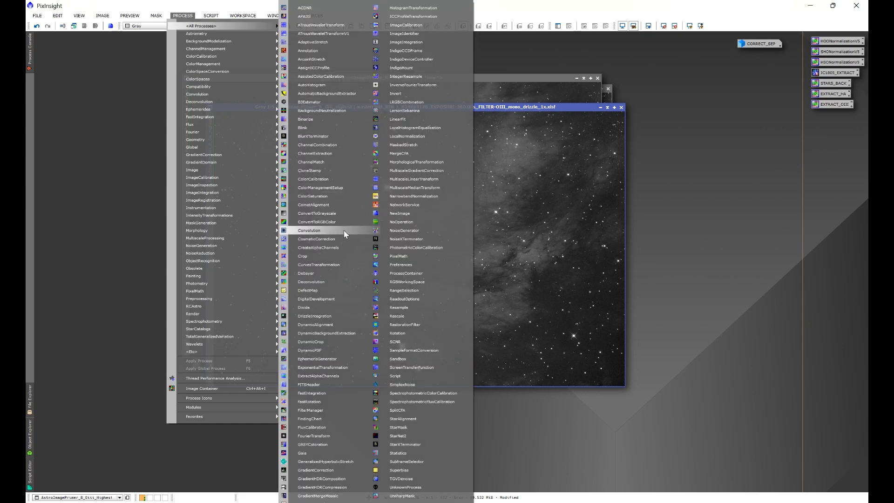
click(310, 342)
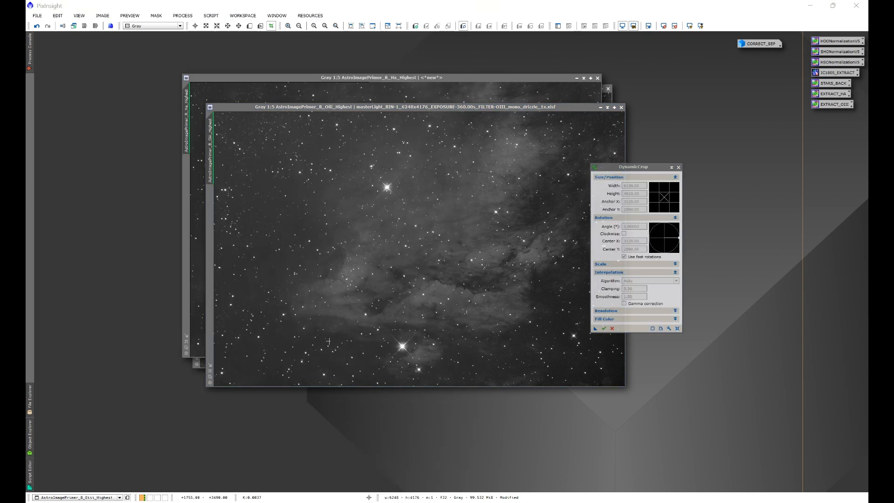
drag(217, 117, 621, 381)
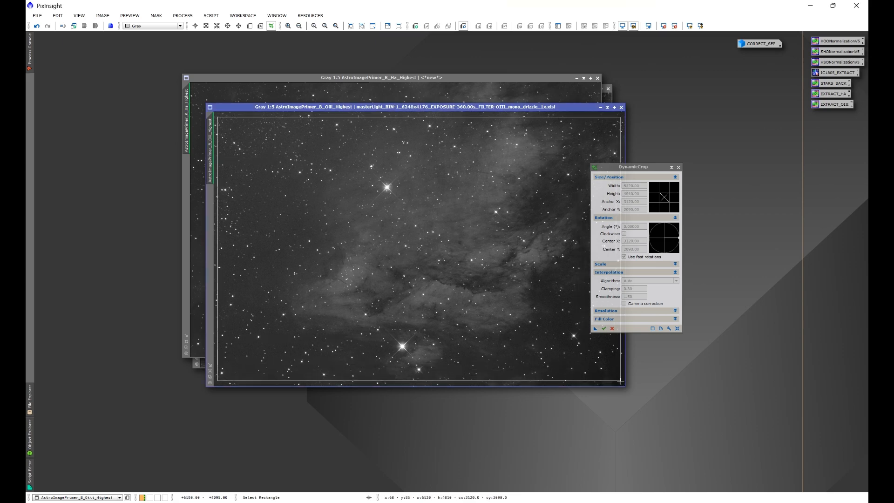
- Examine the Oiii image's borders around the crop region at 8:1 magnification for edge artifacts
scroll(607, 367, up, 2)
scroll(607, 367, up, 9)
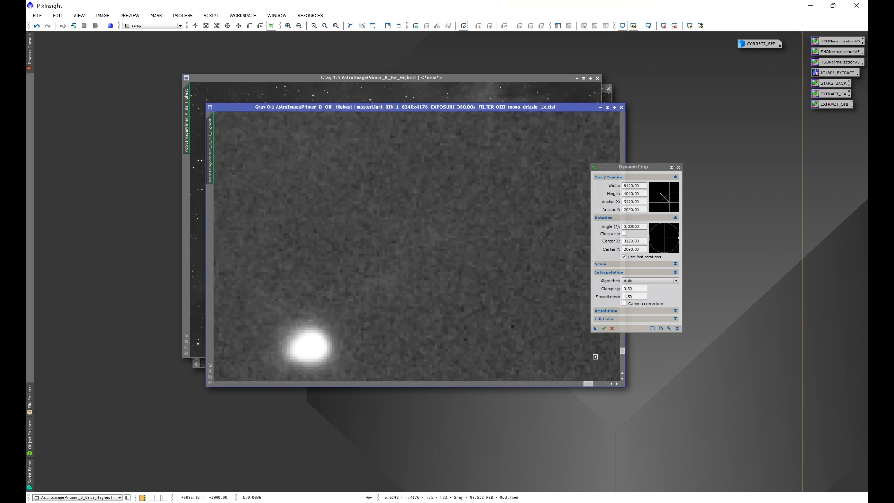
drag(588, 384, 614, 384)
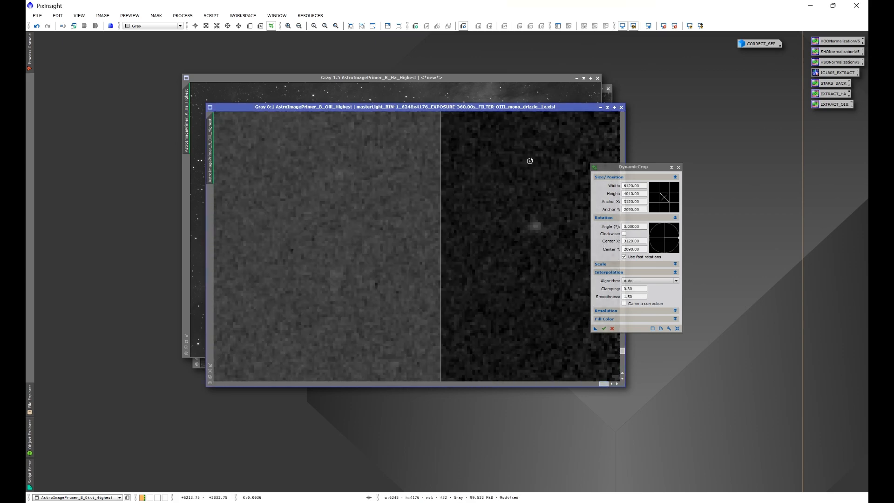
drag(520, 106, 431, 108)
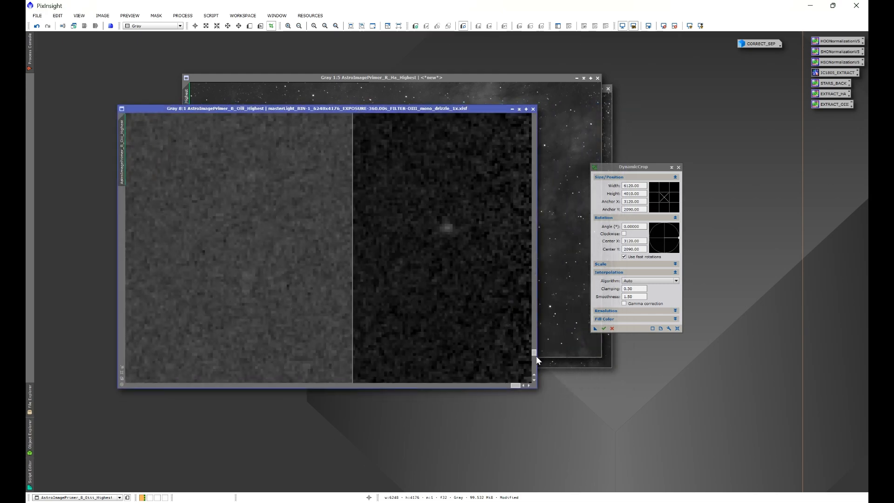
drag(535, 352, 534, 173)
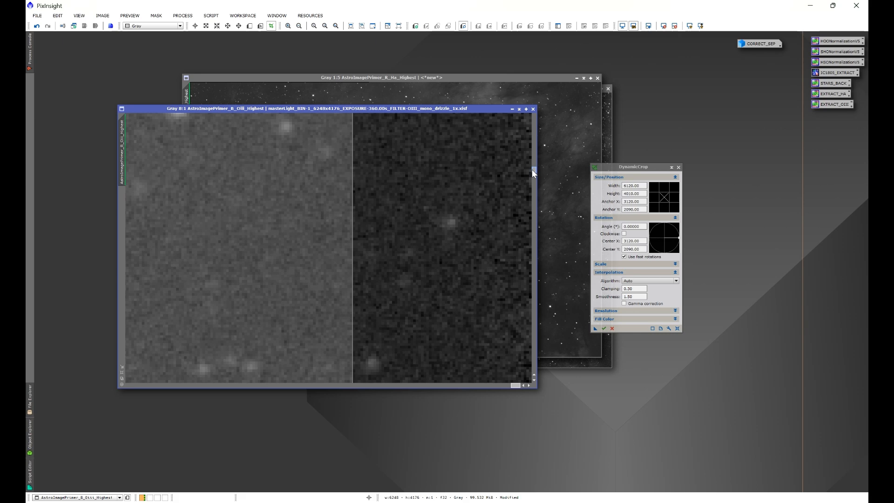
drag(532, 170, 528, 115)
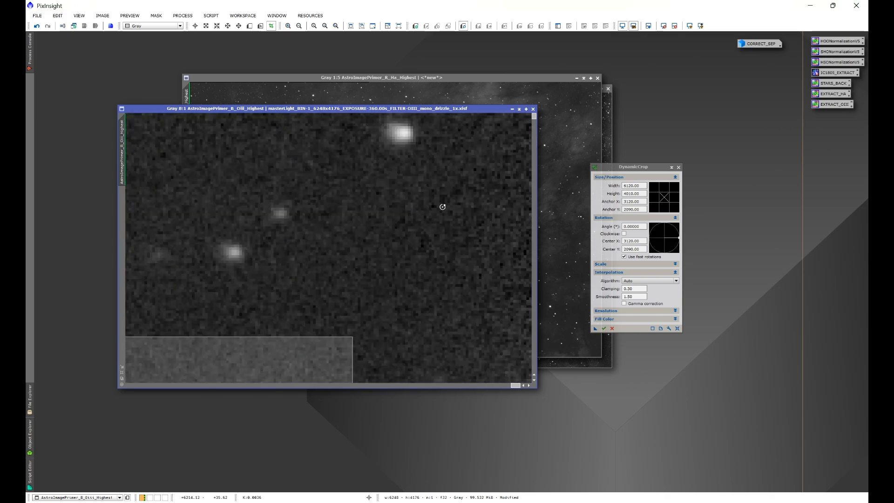
drag(516, 385, 121, 384)
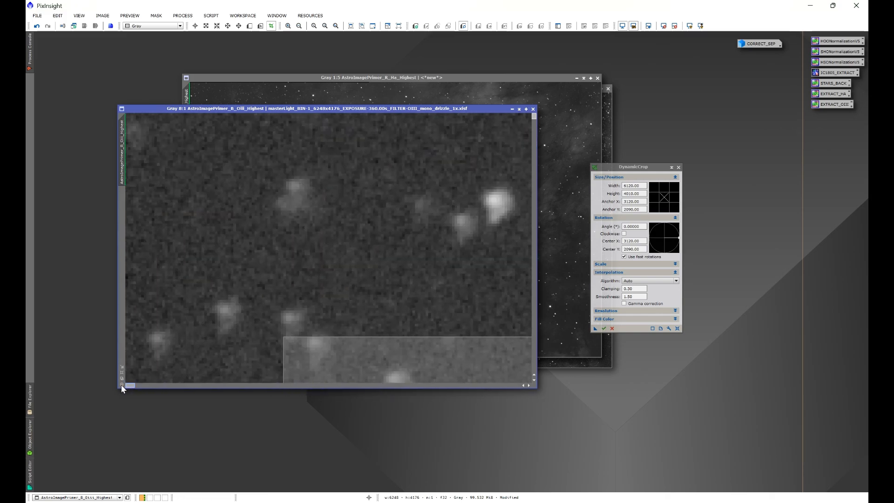
drag(533, 117, 530, 370)
scroll(428, 263, down, 4)
scroll(428, 262, down, 7)
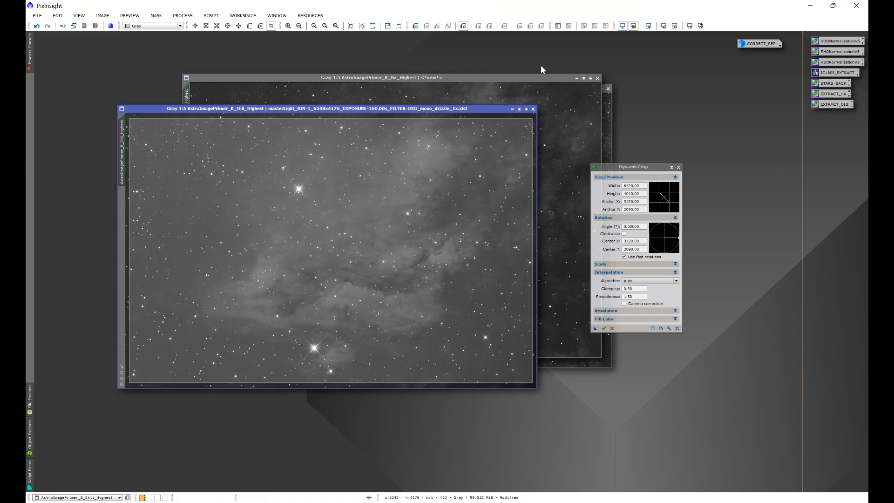
- Apply the DynamicCrop region defined on the Oiii image to the Ha and Sii images
click(541, 77)
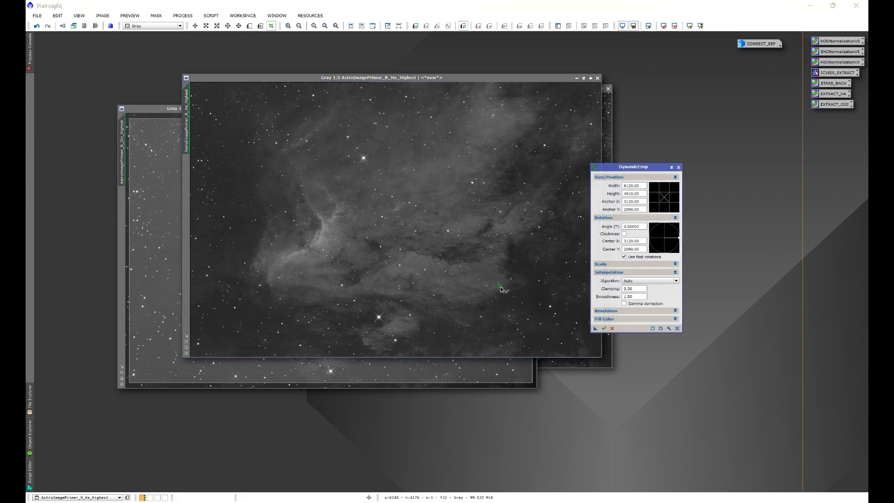
drag(500, 285, 507, 303)
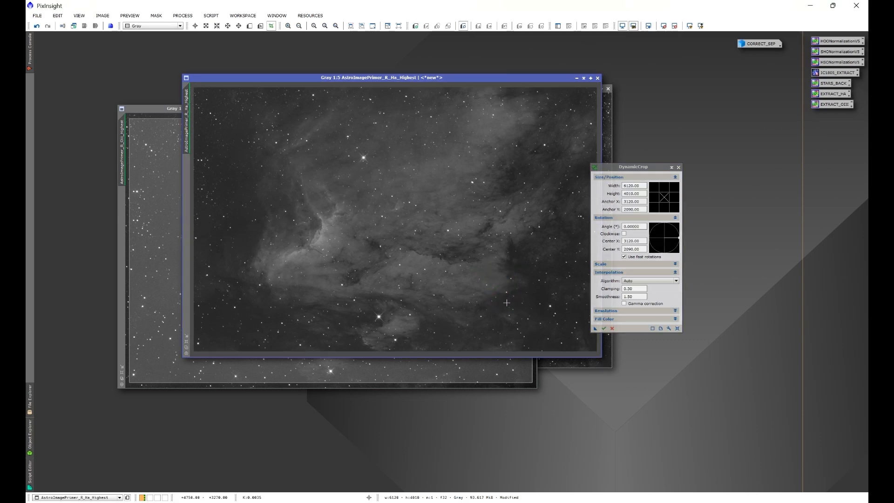
click(563, 362)
drag(595, 329, 573, 347)
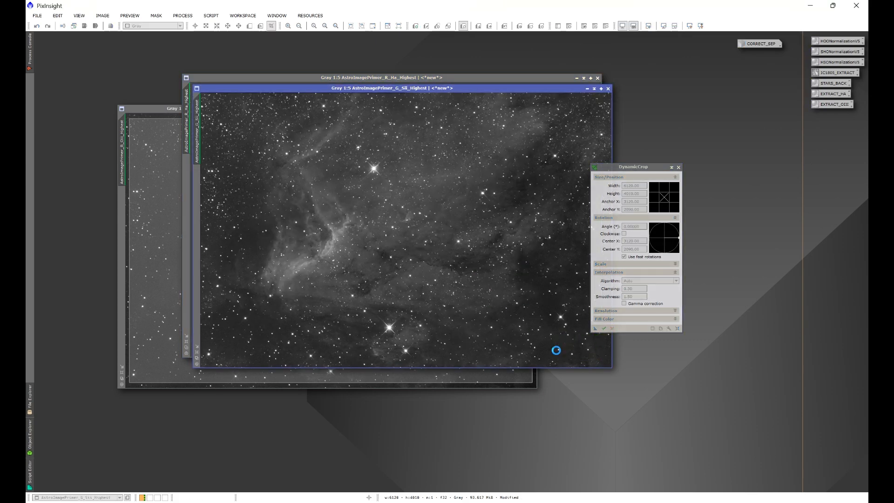
- Crop the Oiii image to its drawn region, accepting the astrometric solution's deletion, and close DynamicCrop
click(158, 110)
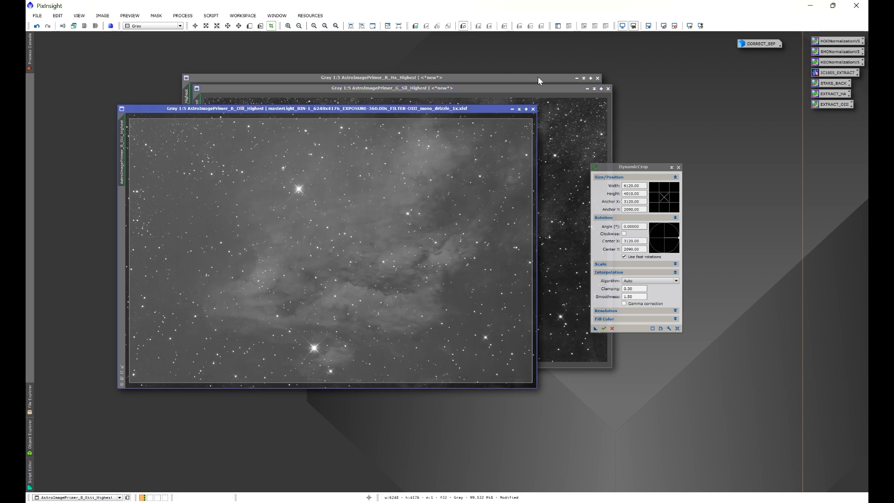
click(603, 329)
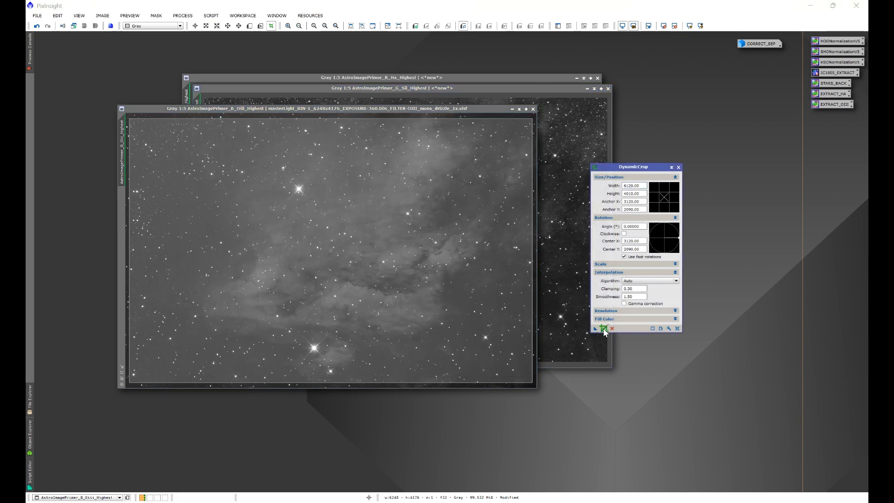
click(469, 283)
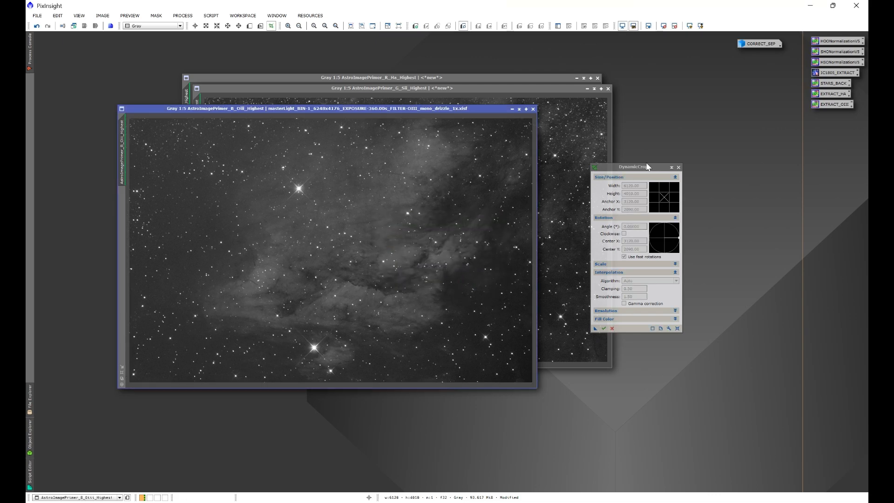
click(679, 167)
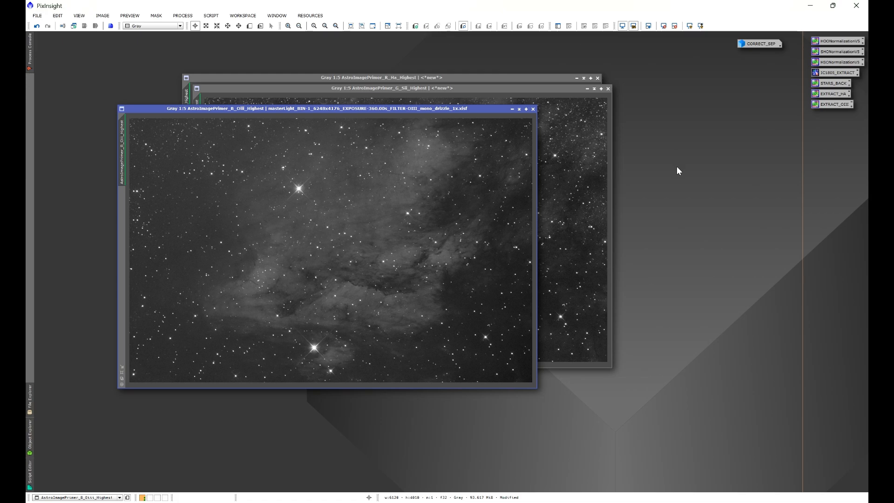
- Clone the cropped Oiii image and iconize both the clone and the original
mouse_move(123, 146)
mouse_down()
mouse_move(102, 144)
mouse_move(91, 164)
mouse_up()
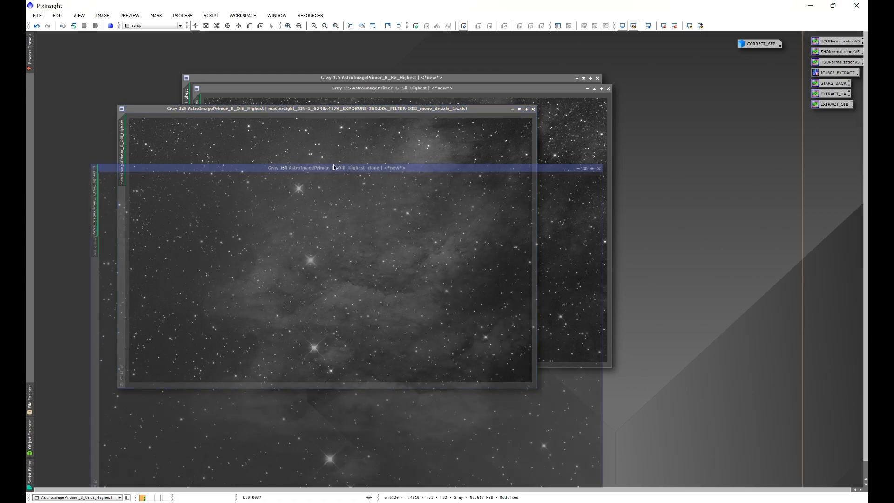
click(579, 169)
mouse_move(400, 339)
mouse_down()
mouse_move(733, 211)
mouse_move(765, 189)
mouse_up()
click(512, 108)
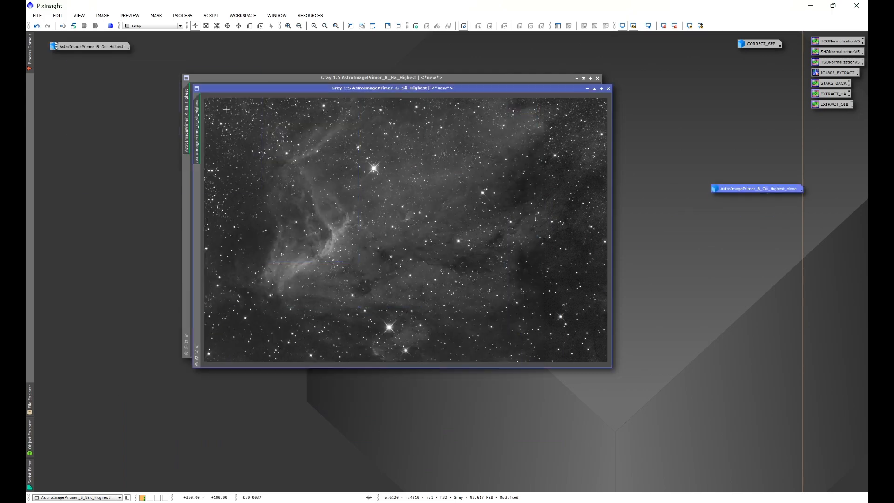
- Clone the cropped Sii image, iconize the copy below the Oiii clone's icon and iconize the original
drag(198, 114, 150, 176)
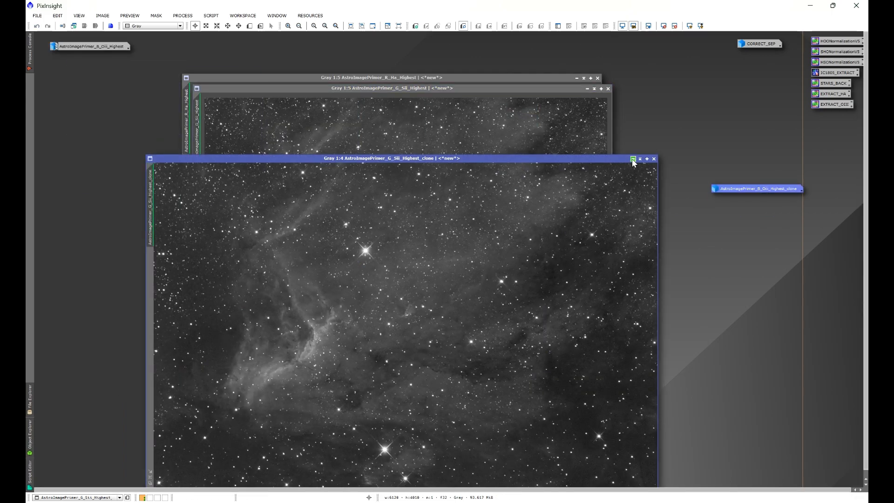
click(633, 159)
drag(463, 331, 760, 213)
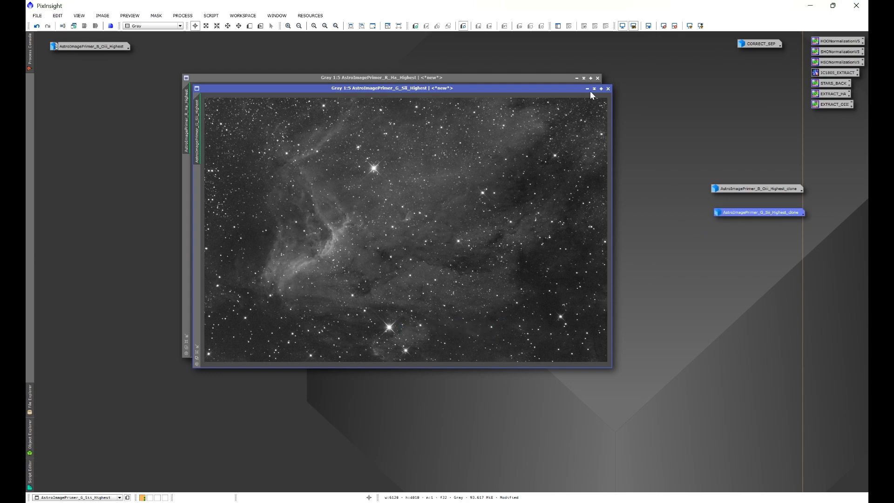
click(587, 88)
- Clone the cropped Ha image, iconize the copy near the other clone icons and iconize the original
drag(190, 106, 218, 152)
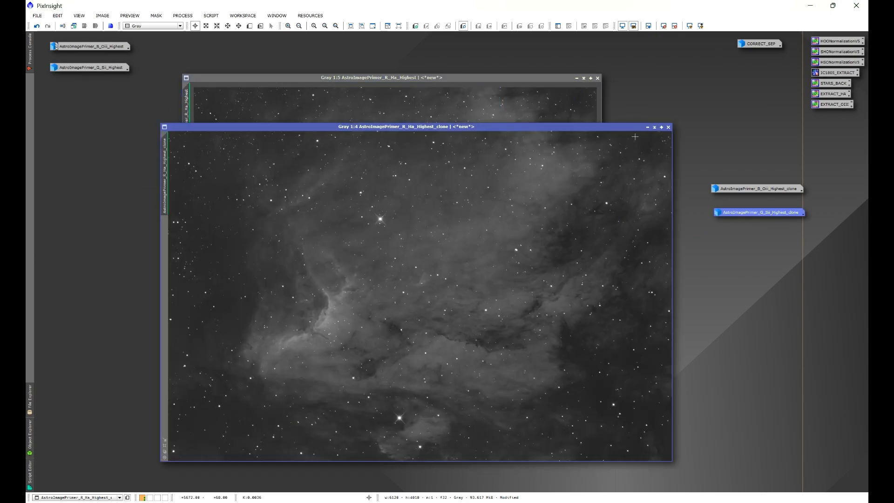
click(647, 127)
drag(489, 300, 798, 236)
click(584, 77)
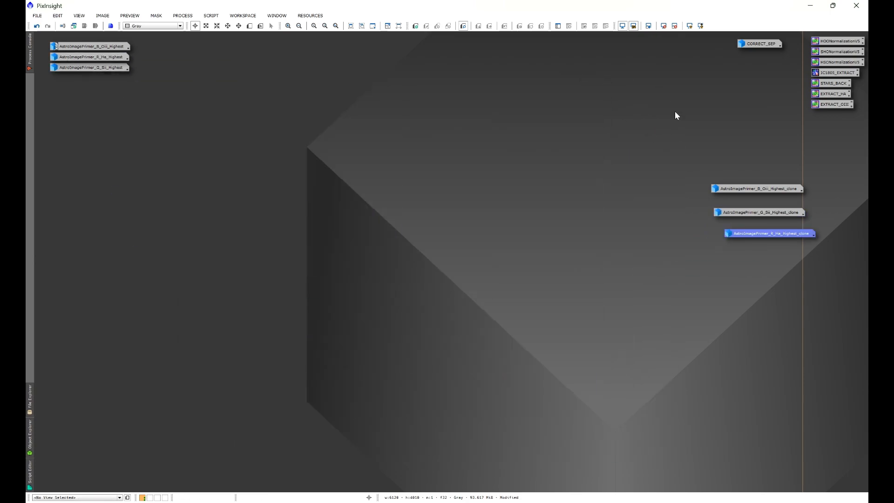
- Align the three clone icons into a column and place them beside the original image icons
right_click(735, 192)
mouse_move(725, 225)
click(697, 222)
mouse_move(737, 194)
mouse_down()
mouse_move(164, 40)
mouse_move(170, 50)
mouse_up()
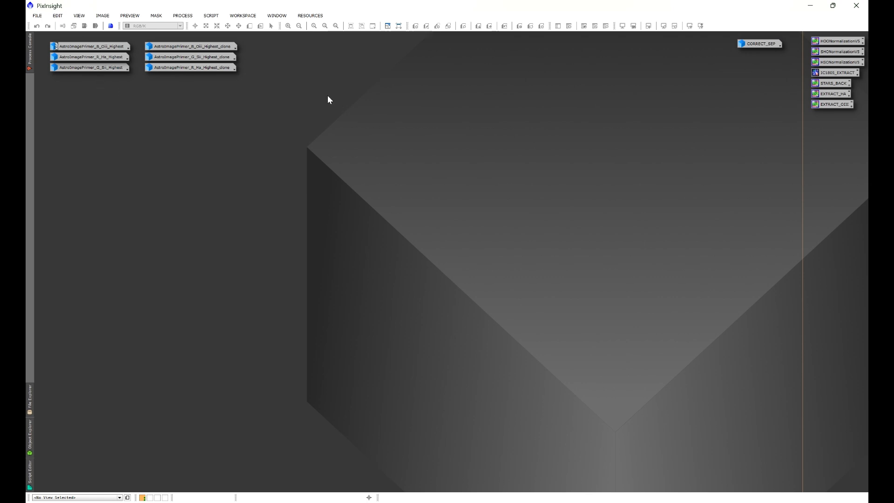
- Extract the Ha clone's stars using StarXTerminator with Generate Star Image enabled and Unscreen Stars disabled
double_click(190, 67)
drag(325, 124, 339, 94)
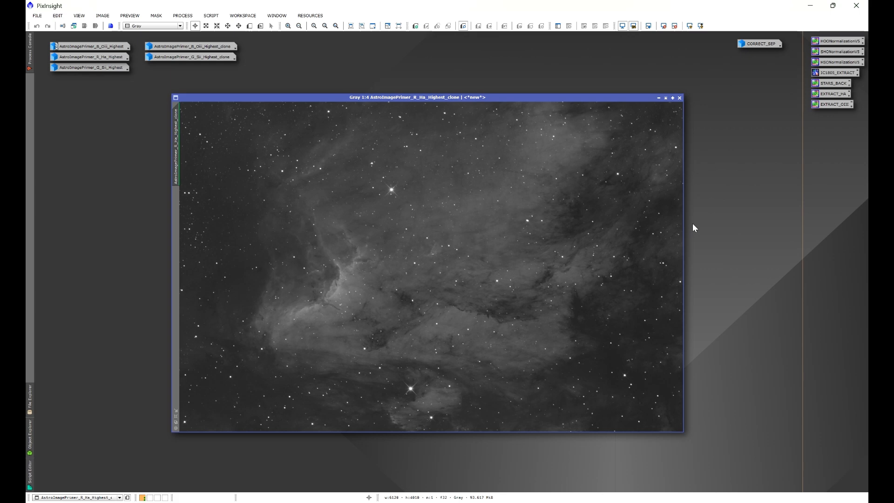
click(183, 15)
mouse_move(191, 27)
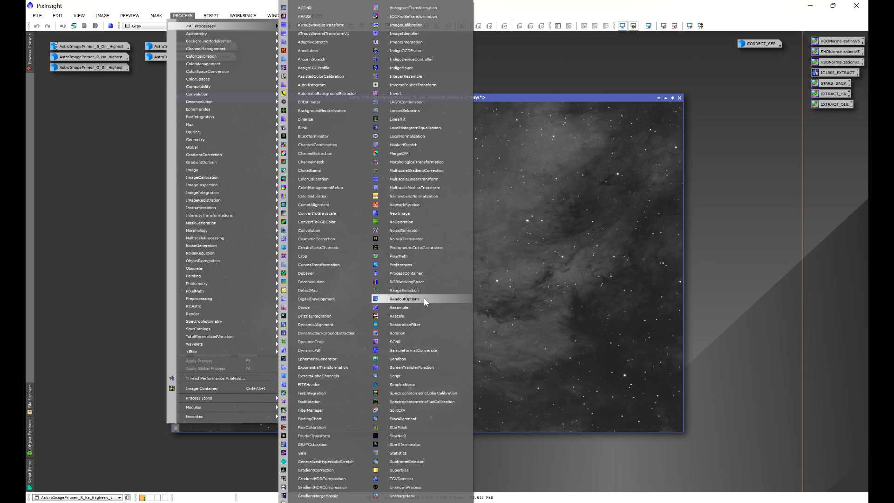
click(421, 443)
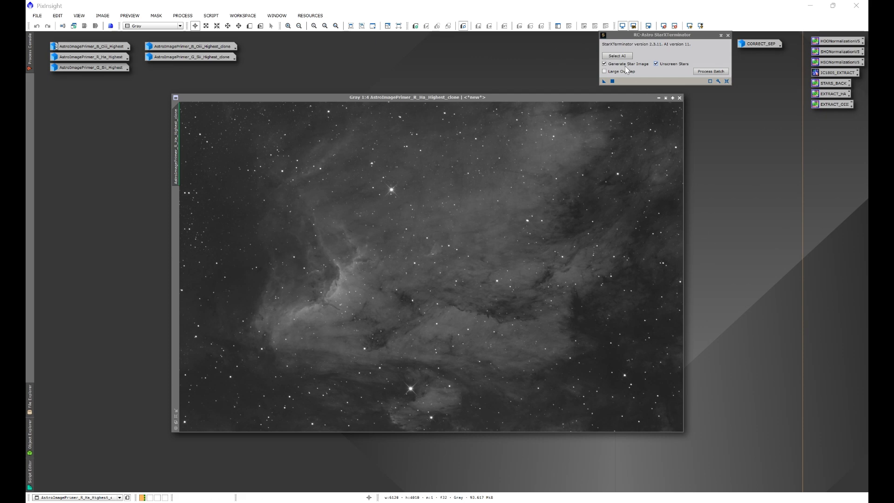
click(658, 64)
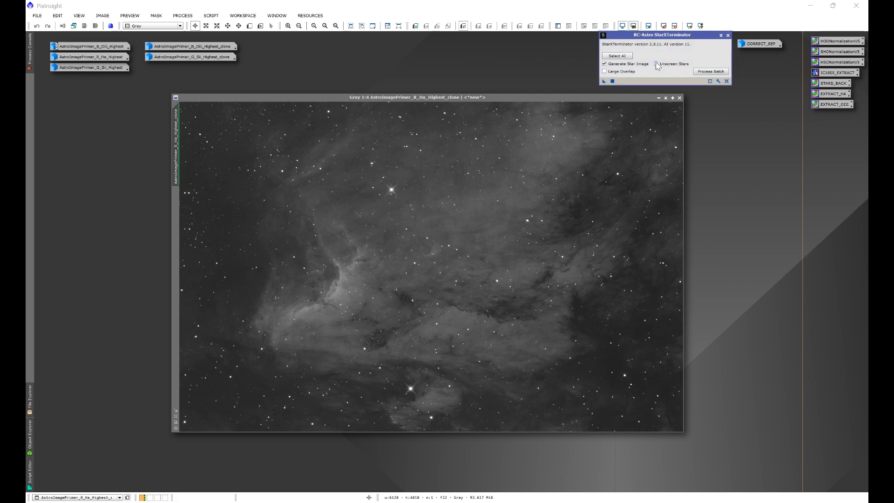
click(605, 82)
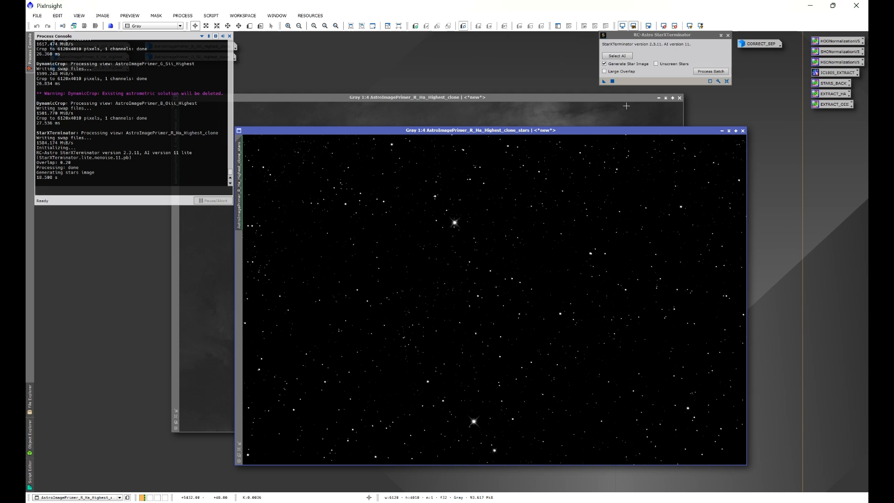
- Discard the starless Ha clone without saving and iconize its stars image
click(586, 99)
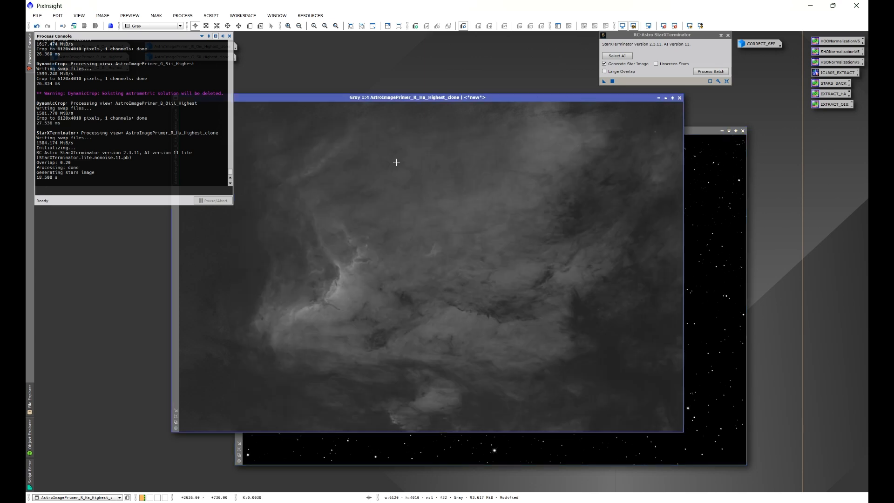
click(680, 98)
click(462, 281)
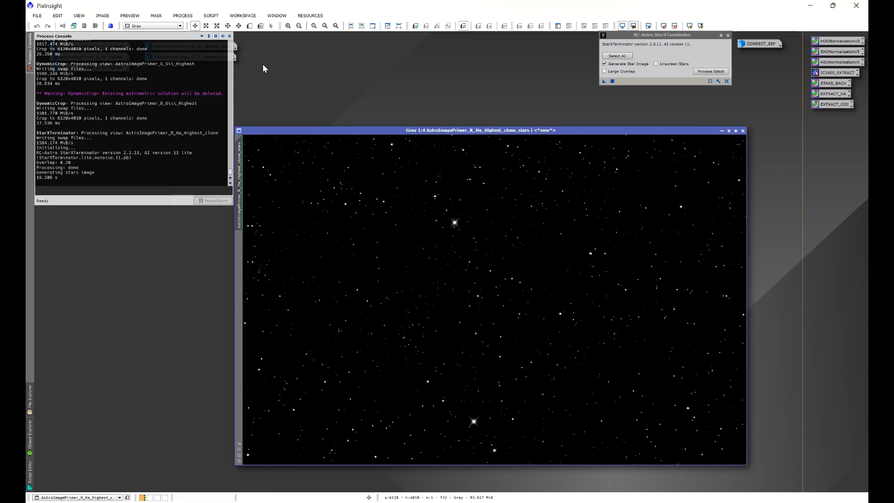
click(722, 131)
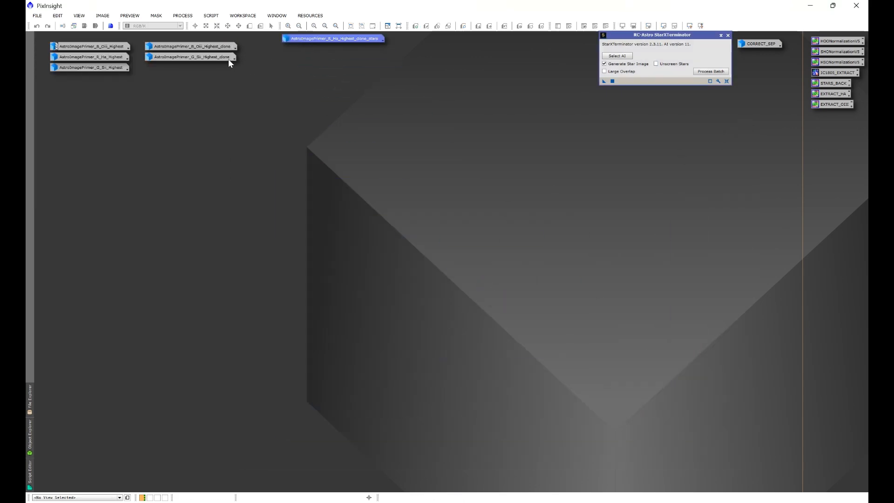
- Extract the Sii clone's stars with StarXTerminator, iconize the stars image and discard the starless clone
double_click(228, 59)
drag(604, 81, 564, 219)
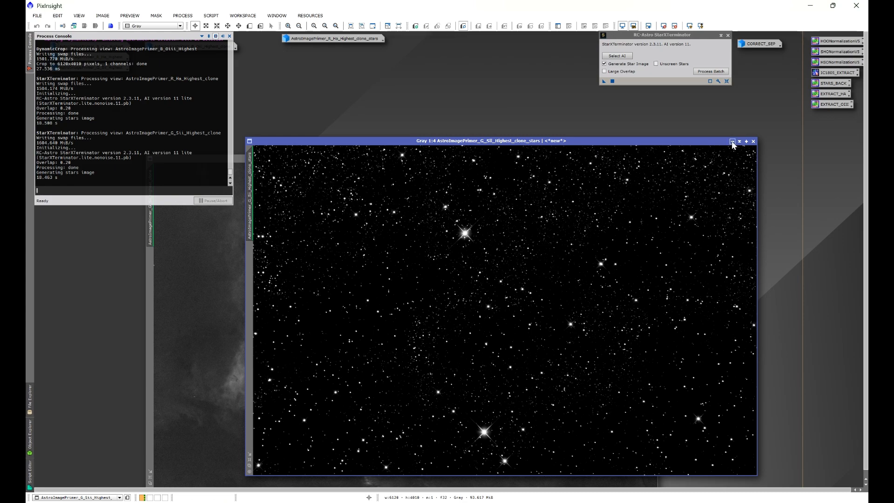
click(732, 141)
drag(553, 313, 339, 51)
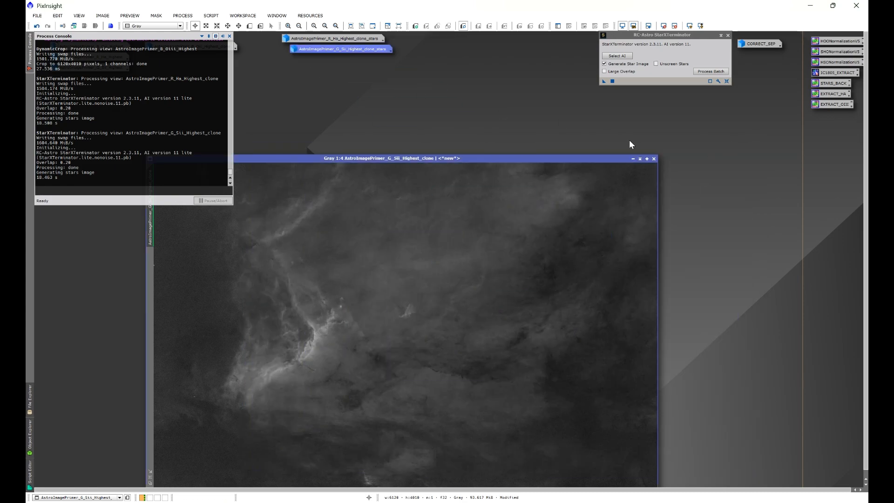
click(654, 158)
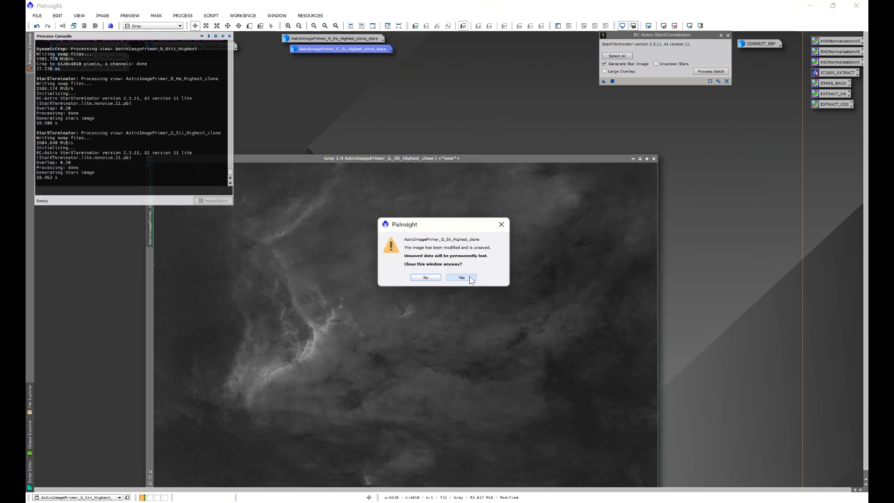
click(459, 276)
click(231, 37)
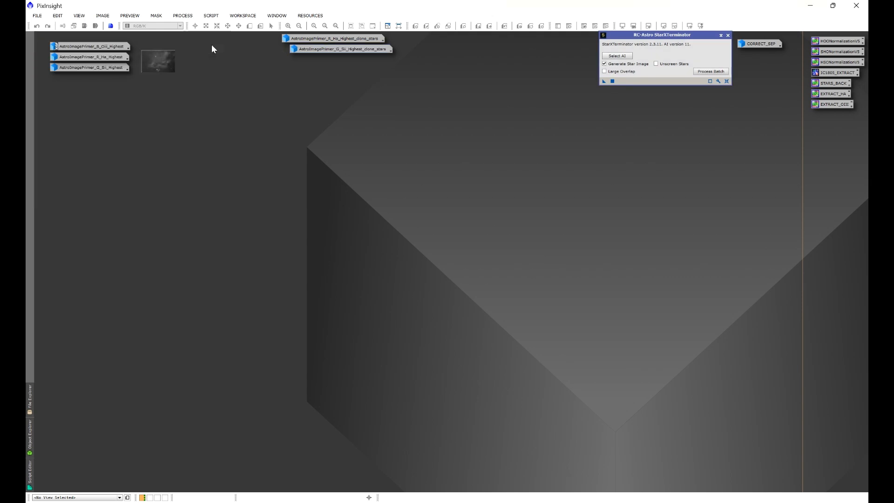
- Extract the Oiii clone's stars with StarXTerminator, iconize the stars image and discard the starless clone
double_click(211, 45)
click(604, 82)
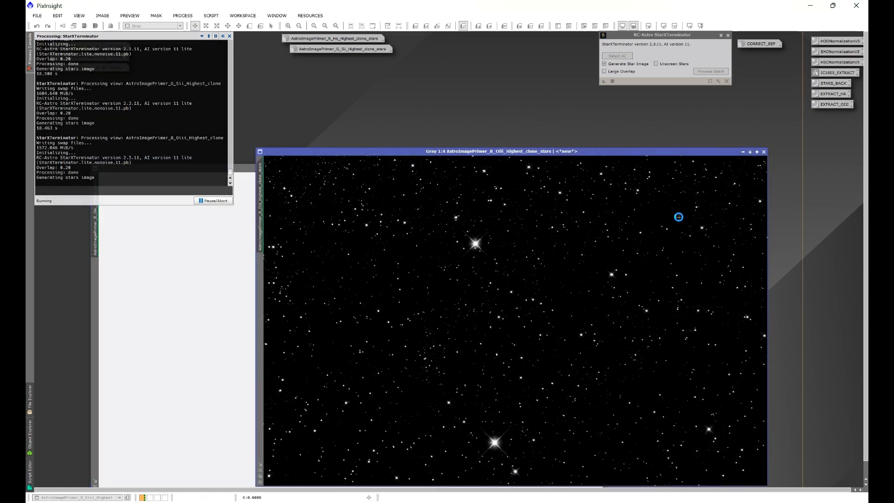
click(744, 152)
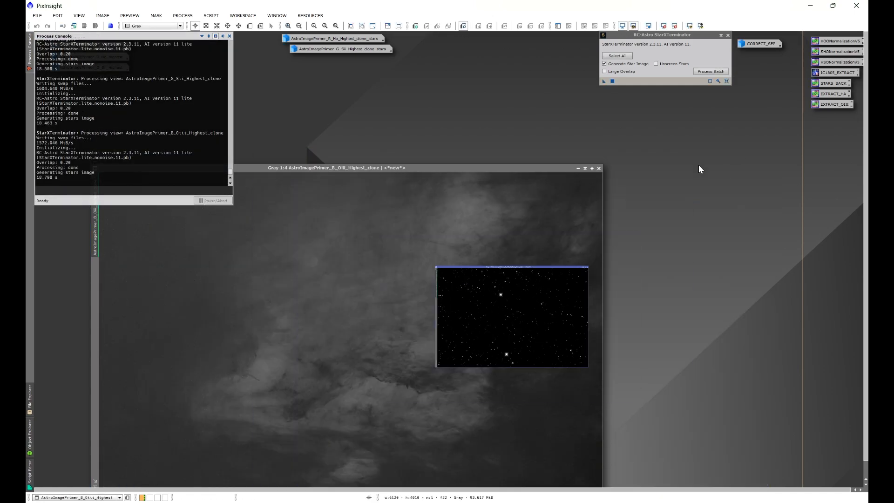
drag(551, 326, 327, 65)
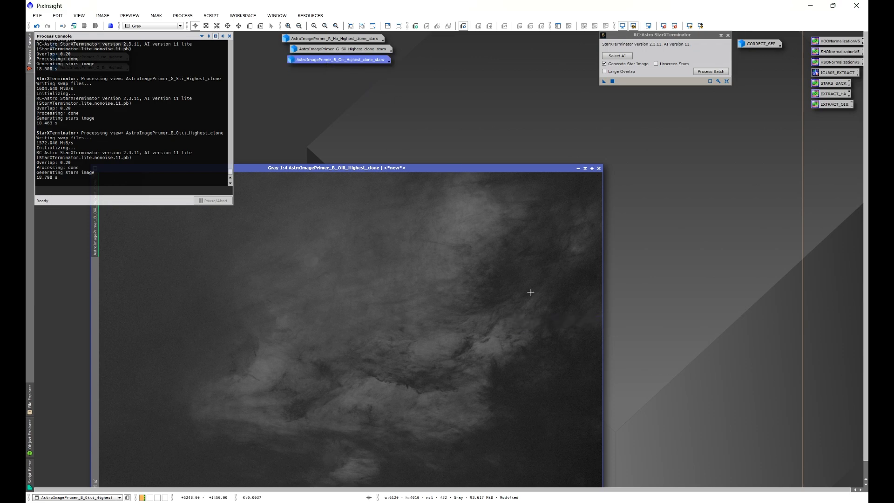
click(599, 168)
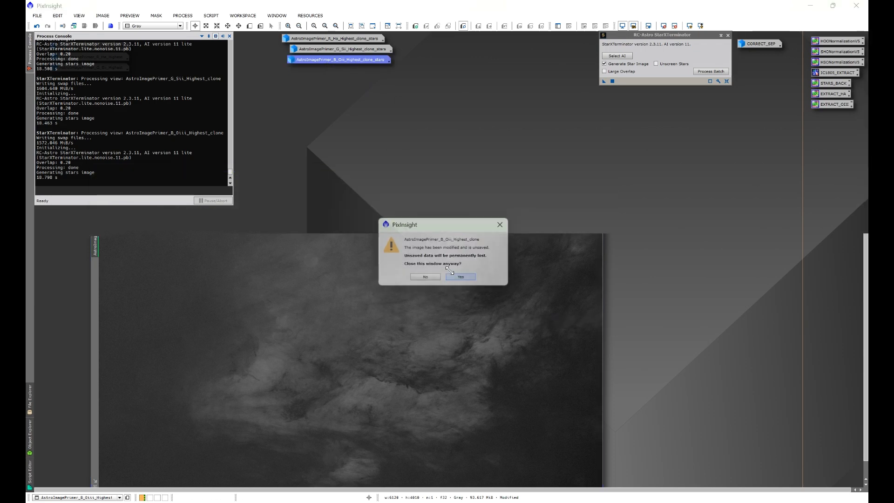
click(462, 278)
- Align the three stars image icons into a column and place them beside the original image icons
mouse_move(251, 37)
mouse_down()
mouse_move(318, 73)
mouse_move(320, 61)
mouse_up()
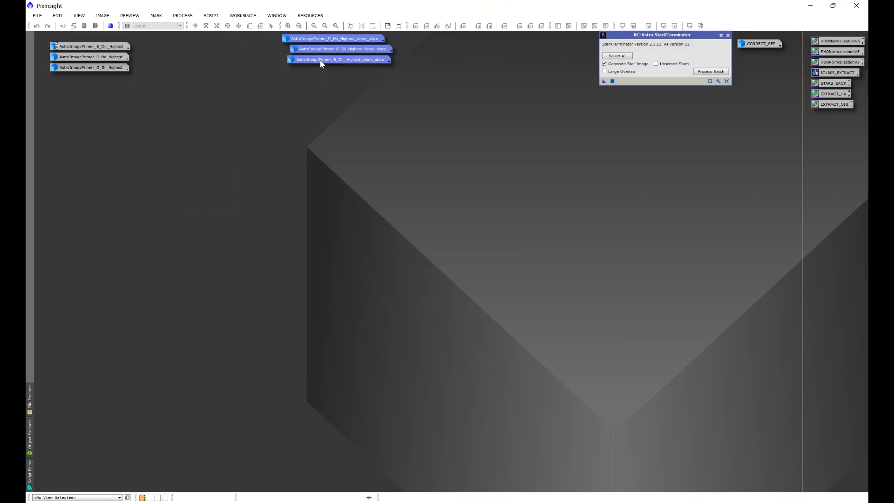
right_click(320, 59)
mouse_move(470, 95)
click(507, 95)
drag(359, 42, 224, 49)
- Close StarXTerminator and run BlurXTerminator with Correct Only on the Sii image, iconizing the corrected image
double_click(103, 68)
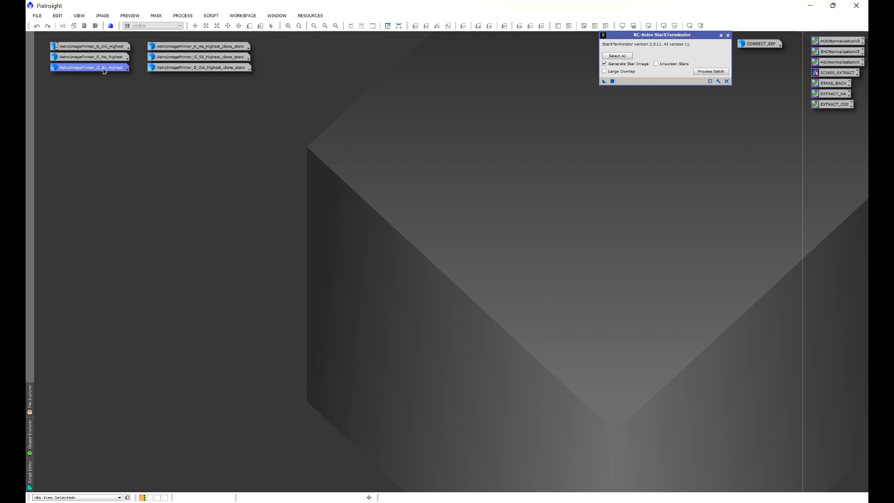
click(720, 36)
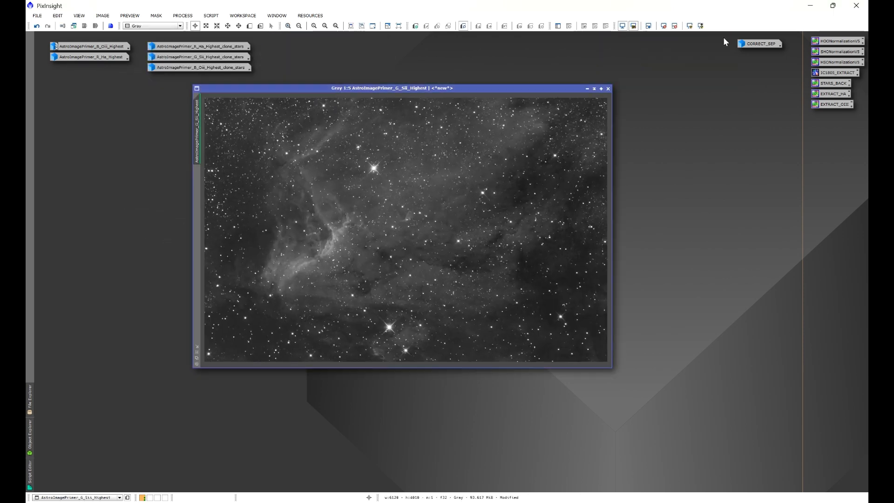
drag(518, 89, 518, 124)
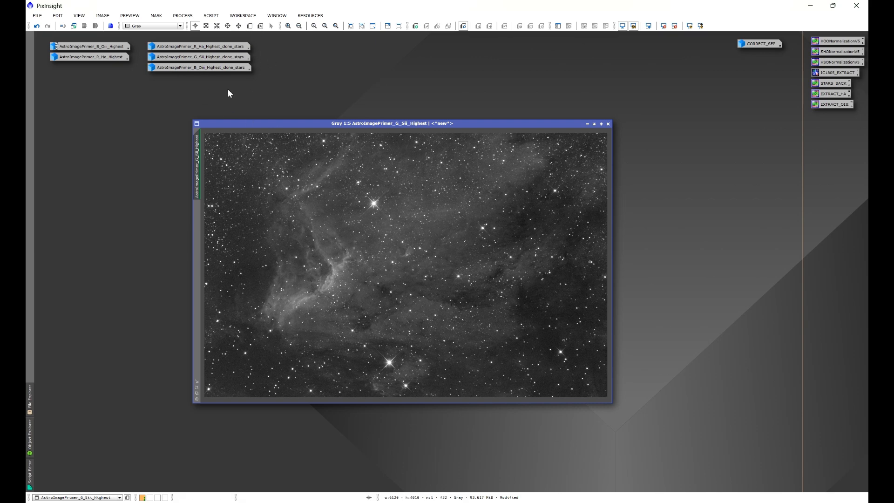
click(182, 16)
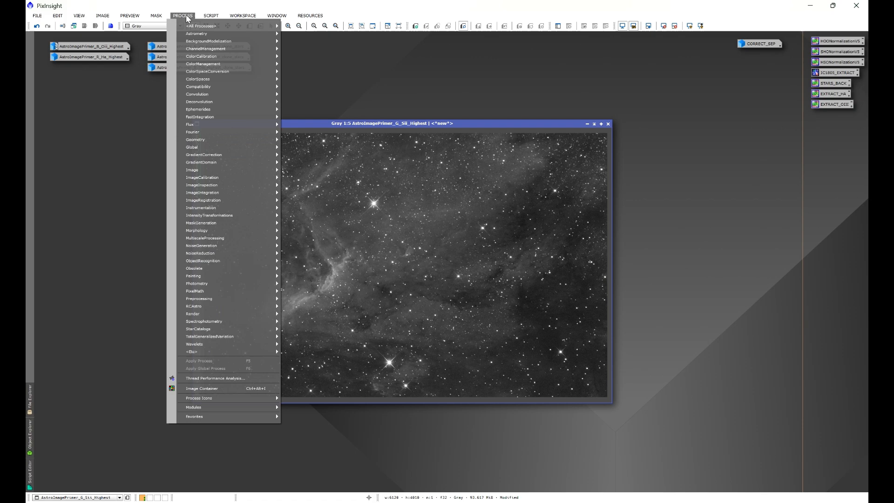
mouse_move(192, 27)
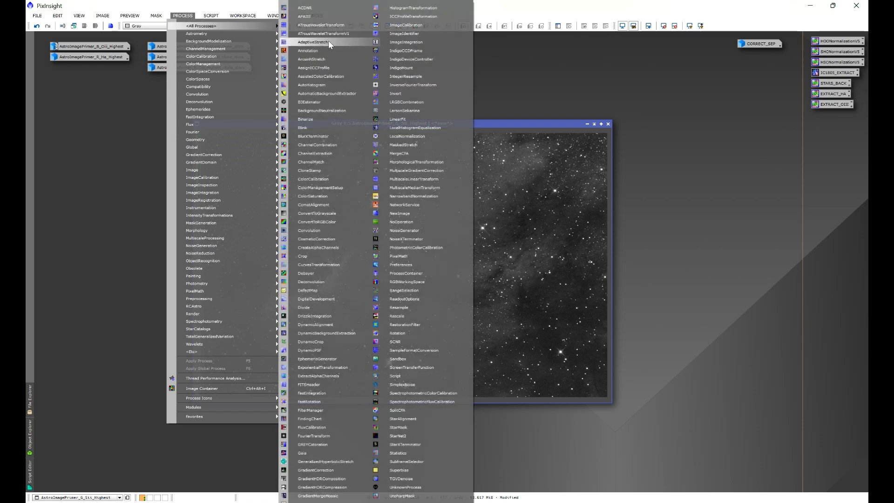
click(312, 136)
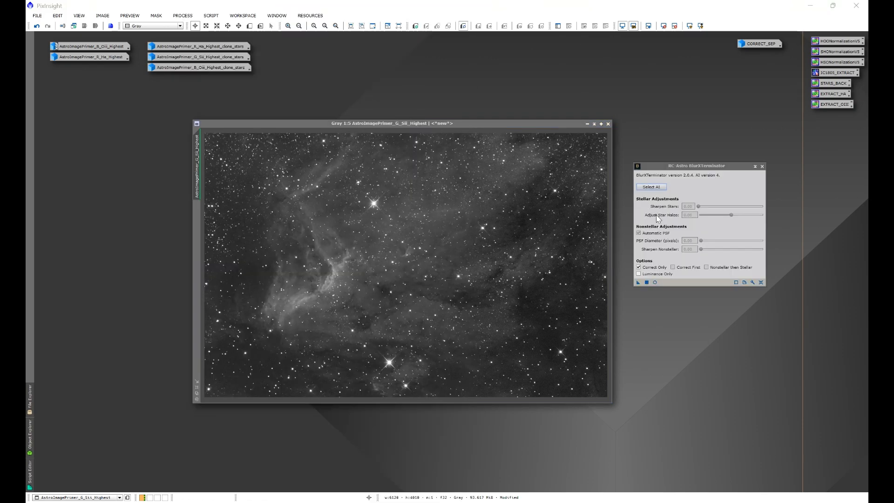
drag(638, 282, 599, 303)
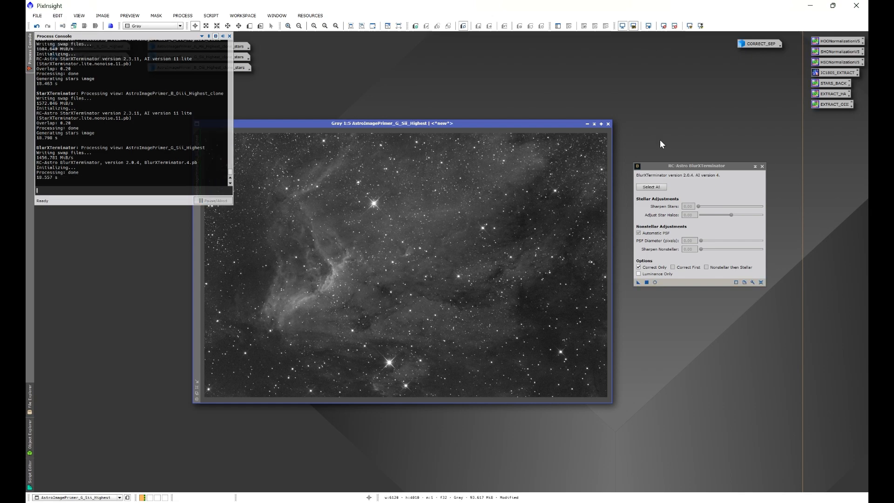
click(586, 124)
click(229, 37)
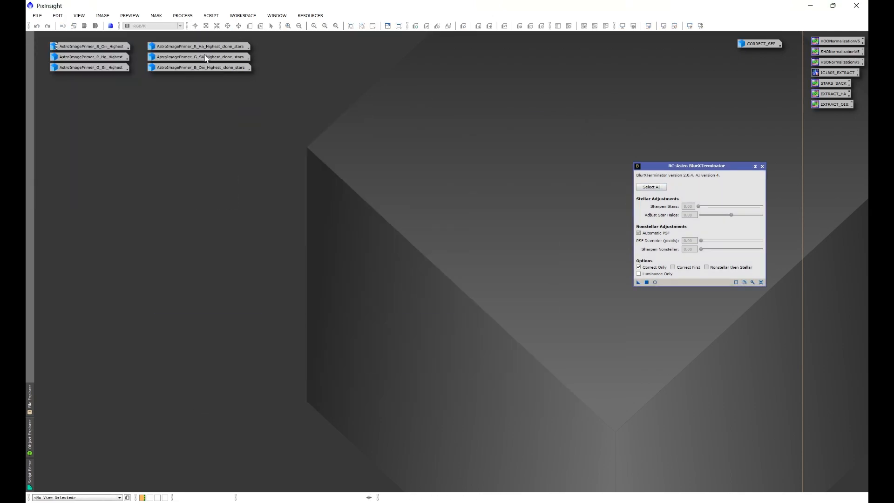
- Run BlurXTerminator with Correct Only on the Ha image and put it back as an icon
double_click(111, 60)
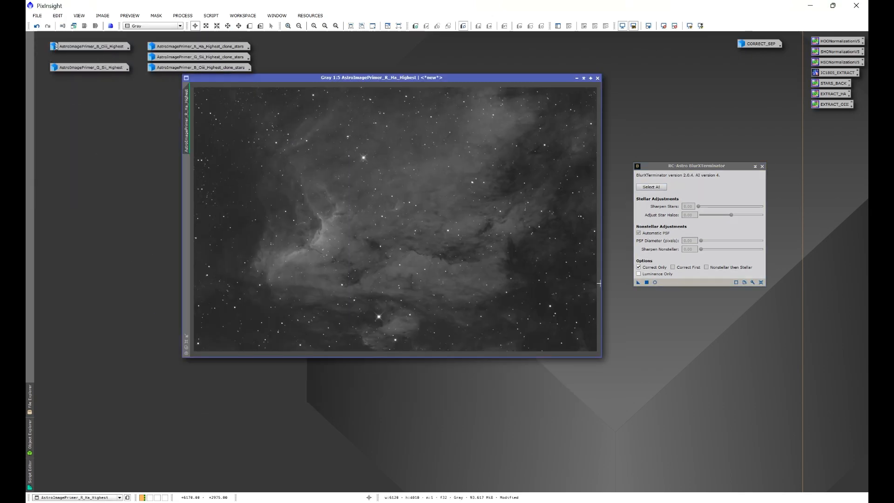
click(647, 283)
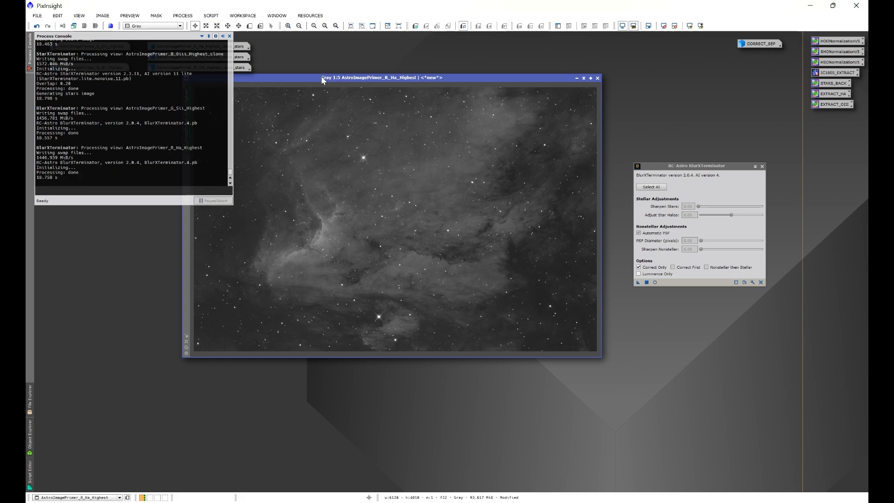
click(582, 78)
- Apply BlurXTerminator with Correct Only to the Oiii image, leave the image open and close the process
double_click(91, 47)
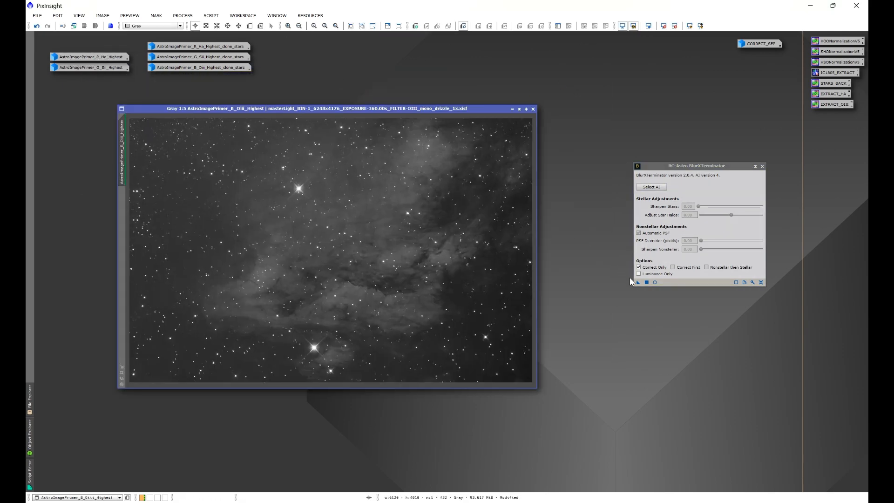
drag(639, 284, 459, 280)
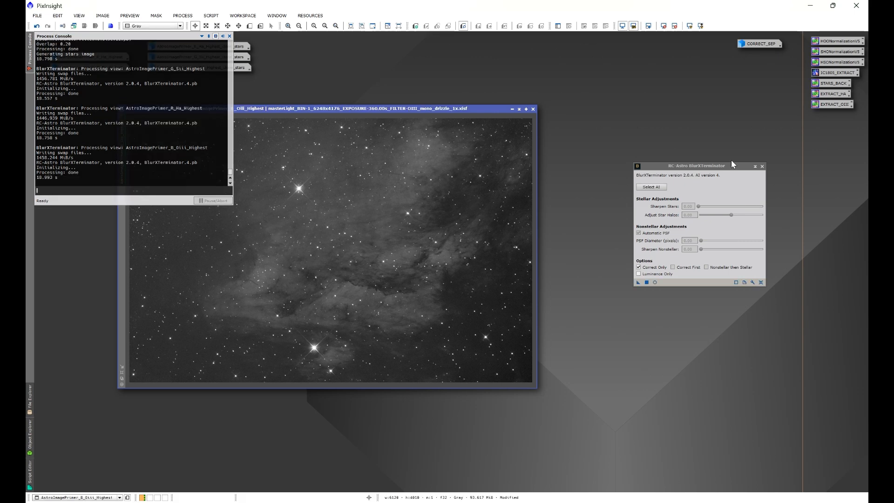
click(762, 167)
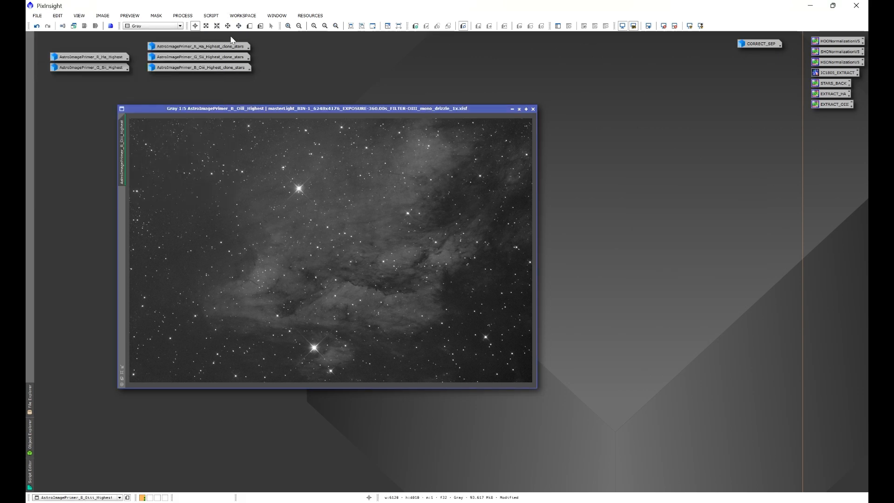
- Save the Auto DBE script's default settings as a process icon on the workspace and close the script dialog
drag(285, 110, 400, 119)
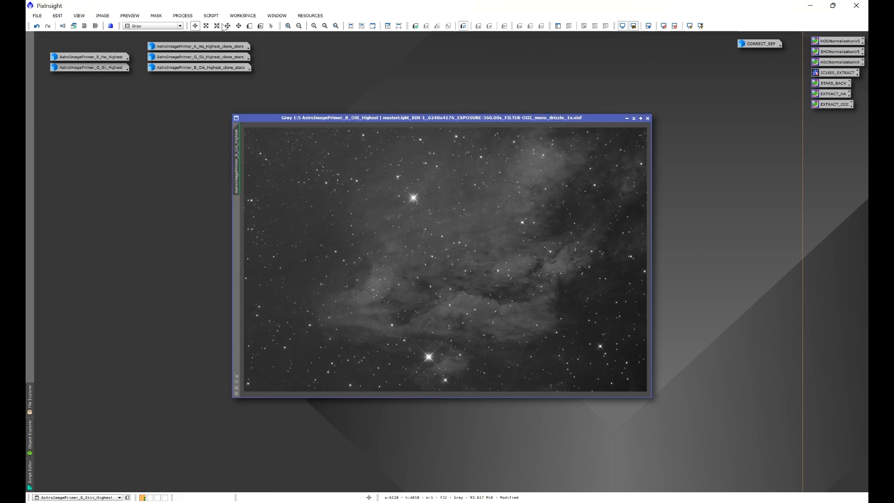
click(211, 15)
mouse_move(255, 139)
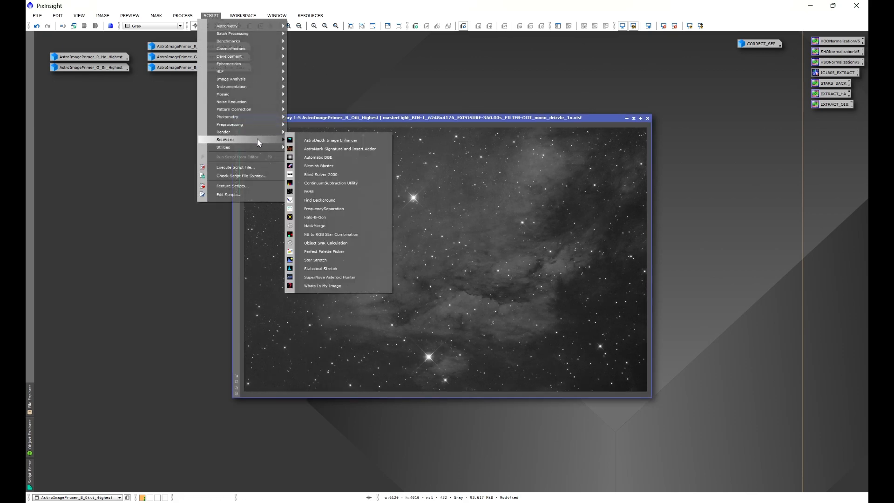
click(324, 158)
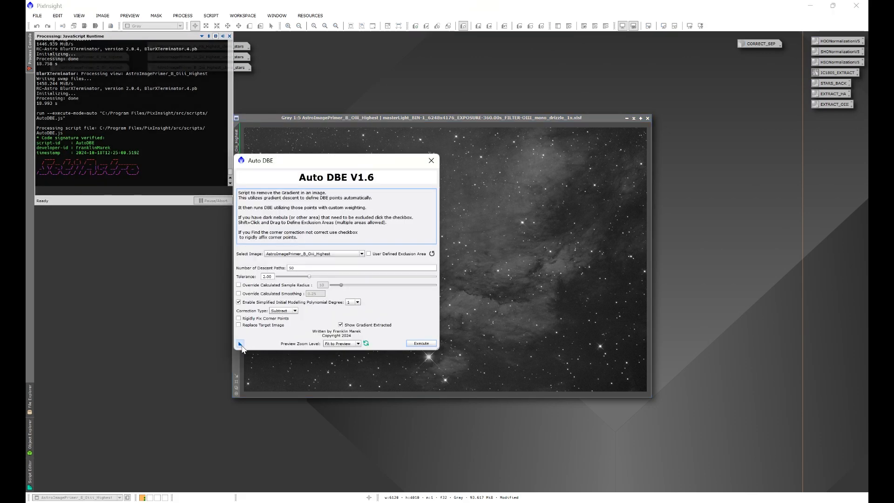
drag(241, 347, 179, 371)
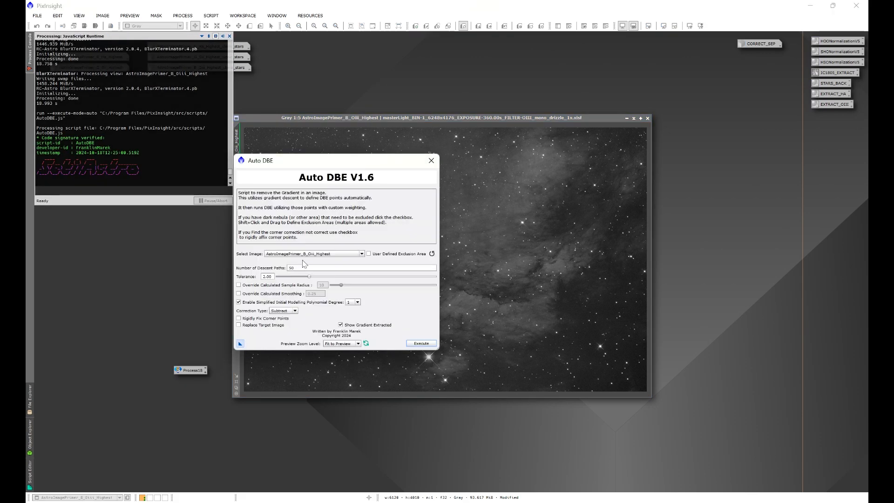
click(431, 161)
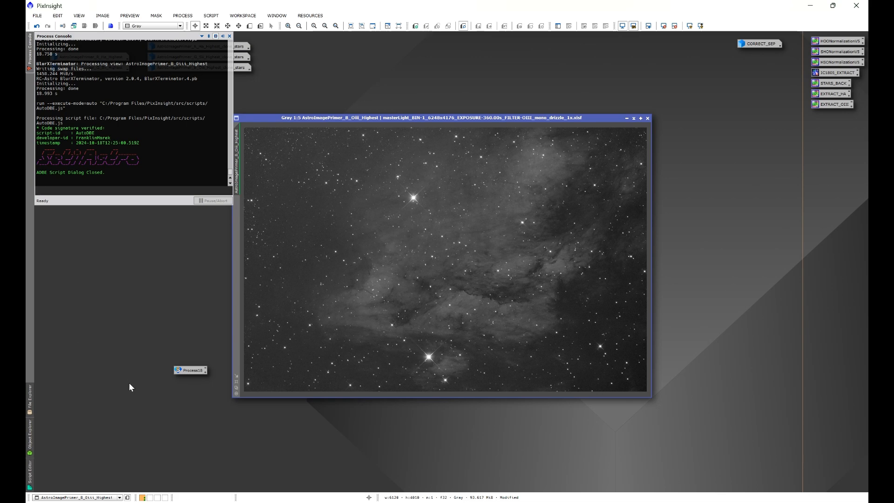
- Remove the Oiii image's gradient with the Auto DBE icon, keeping only the iconized ADBE result and discarding the background and original
drag(188, 370, 354, 298)
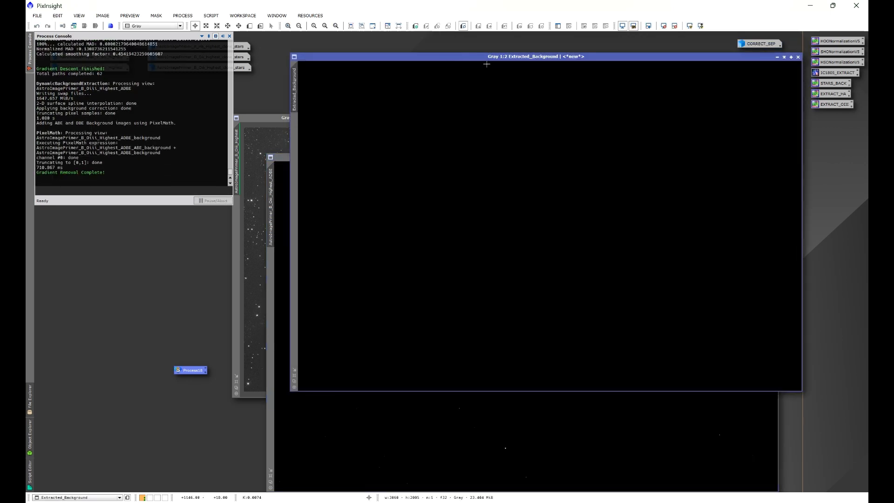
click(798, 57)
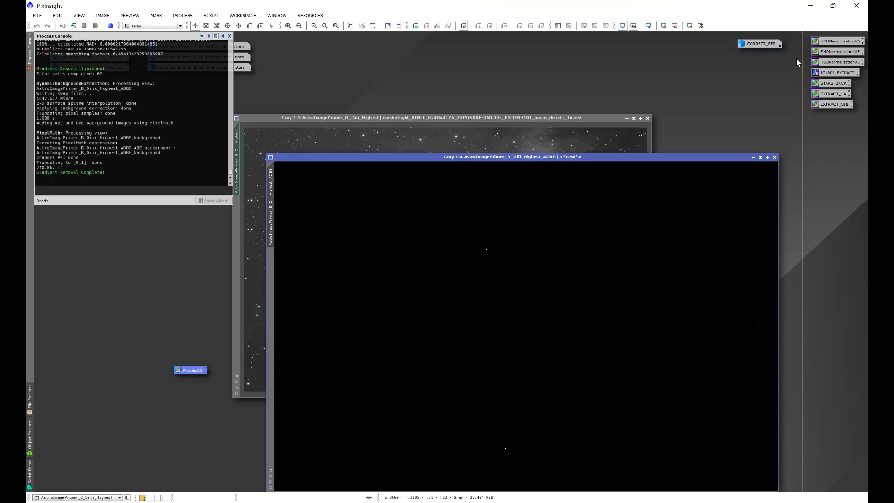
click(754, 161)
drag(565, 329, 384, 62)
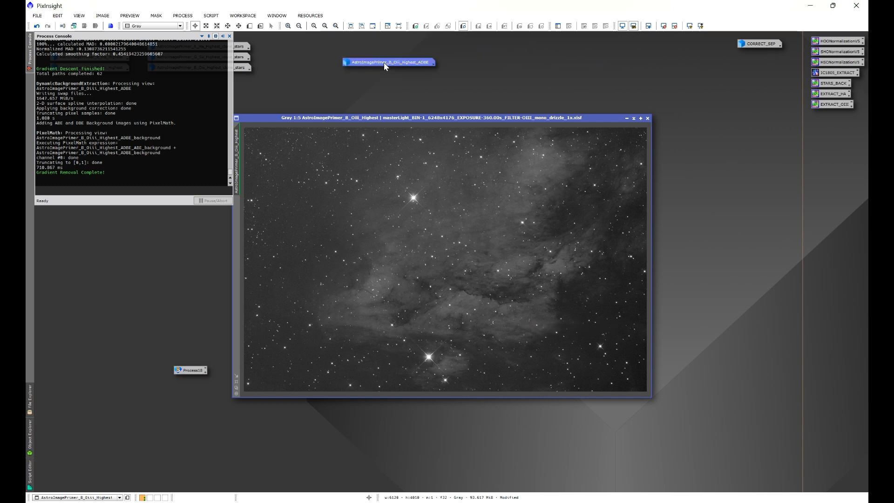
click(647, 118)
click(461, 277)
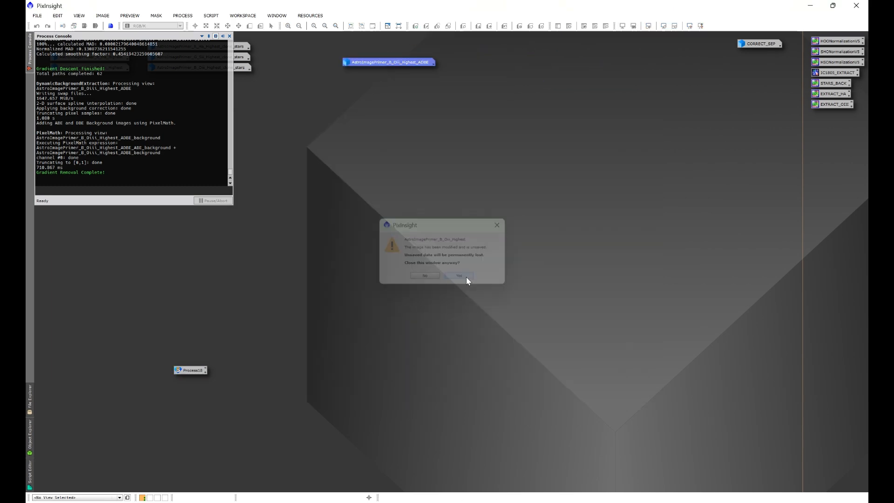
click(229, 36)
- Remove the Sii image's gradient with the Auto DBE icon, place the iconized result near the Oiii one and discard the background and original
double_click(95, 66)
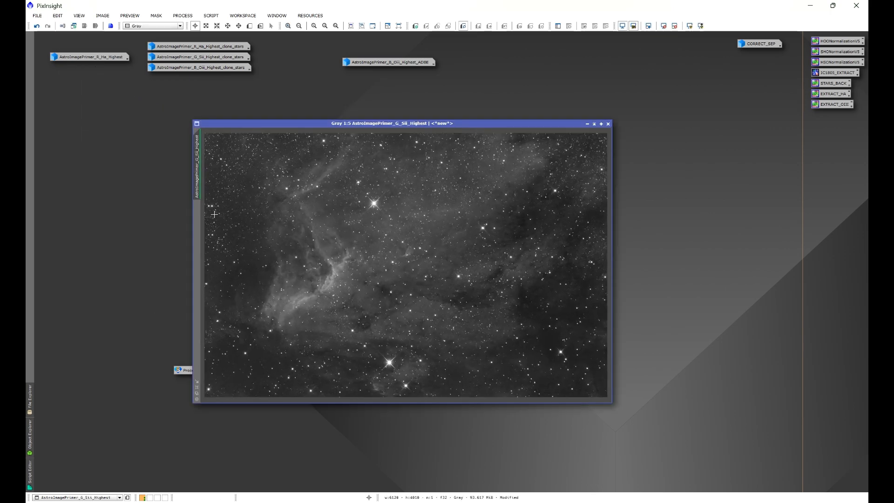
drag(184, 370, 321, 338)
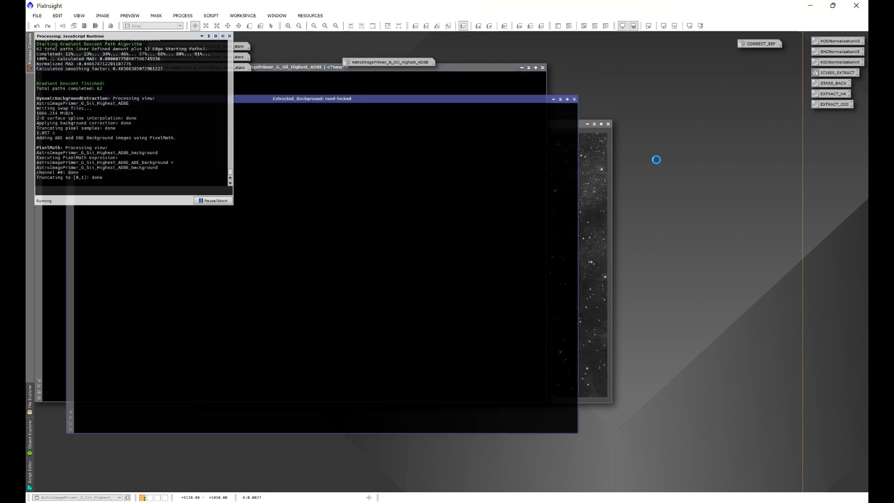
click(575, 99)
click(521, 68)
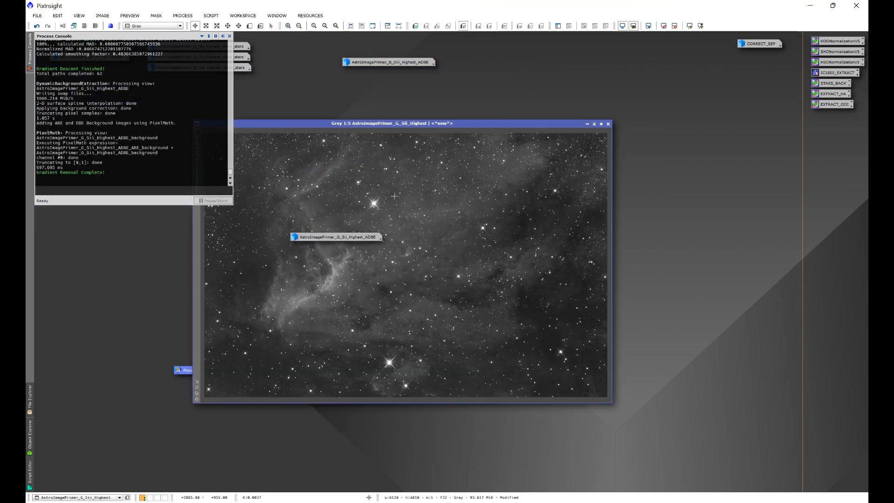
drag(331, 239, 381, 76)
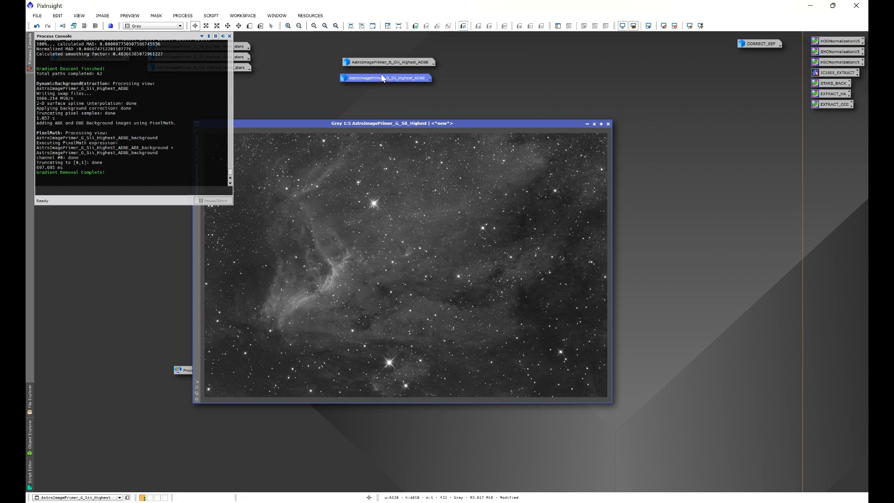
click(608, 124)
click(470, 276)
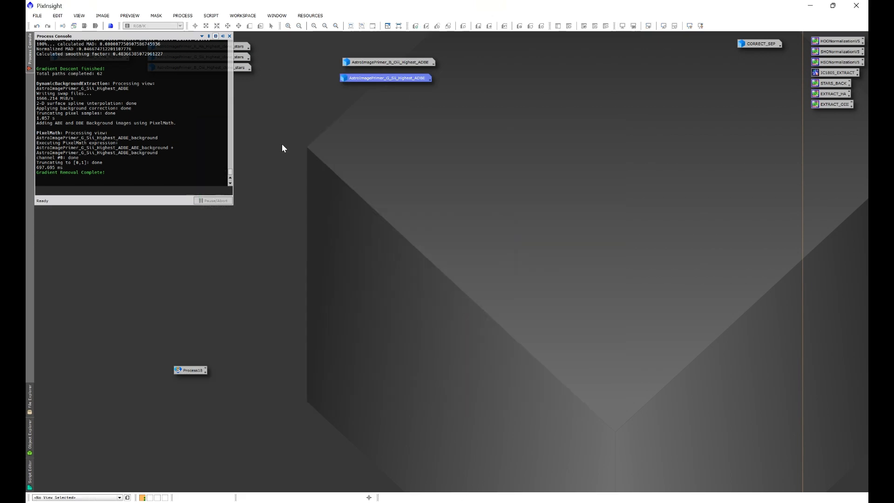
click(229, 36)
- Remove the Ha image's gradient with the Auto DBE icon, place the iconized result above the other two and discard the background and original
double_click(91, 58)
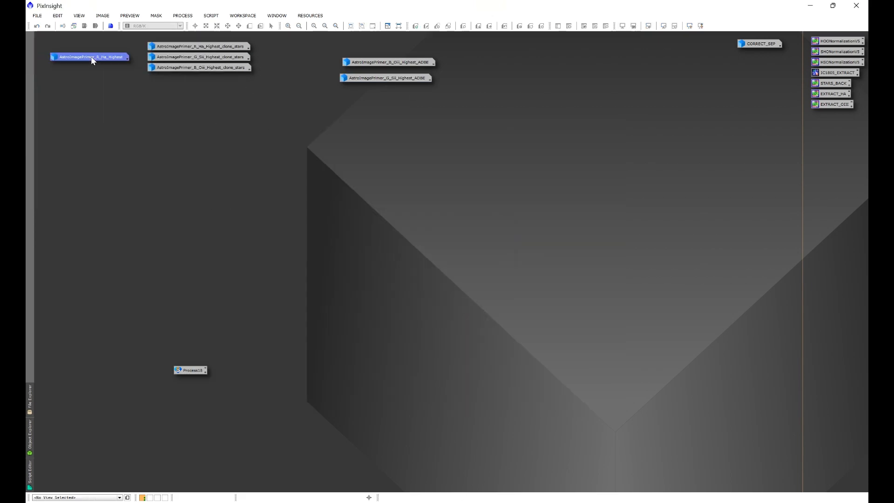
drag(195, 374, 380, 272)
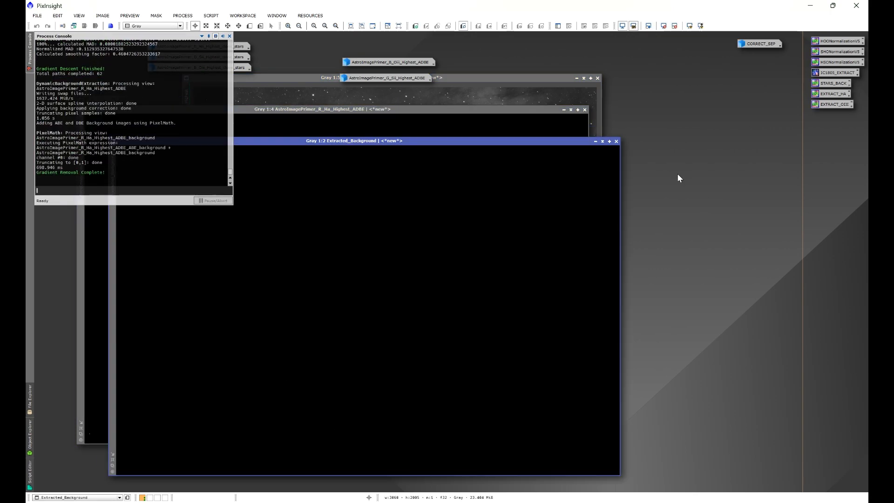
click(617, 142)
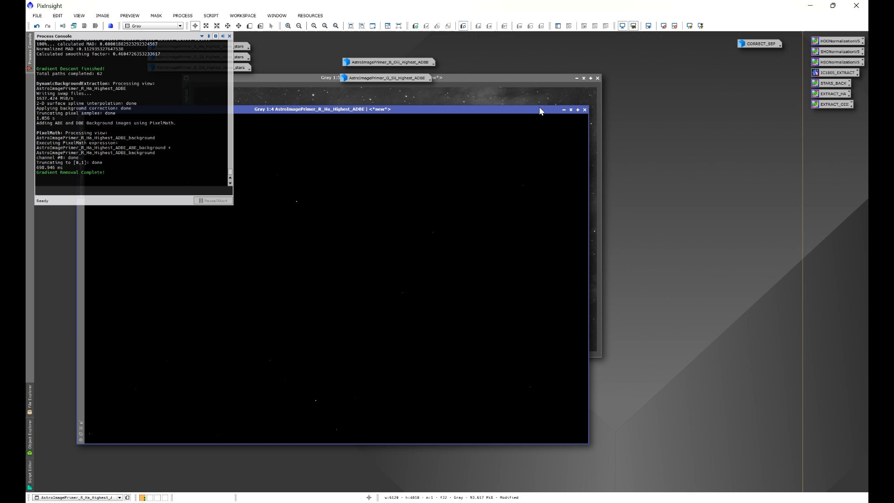
click(564, 110)
drag(393, 278, 406, 49)
drag(566, 77, 588, 107)
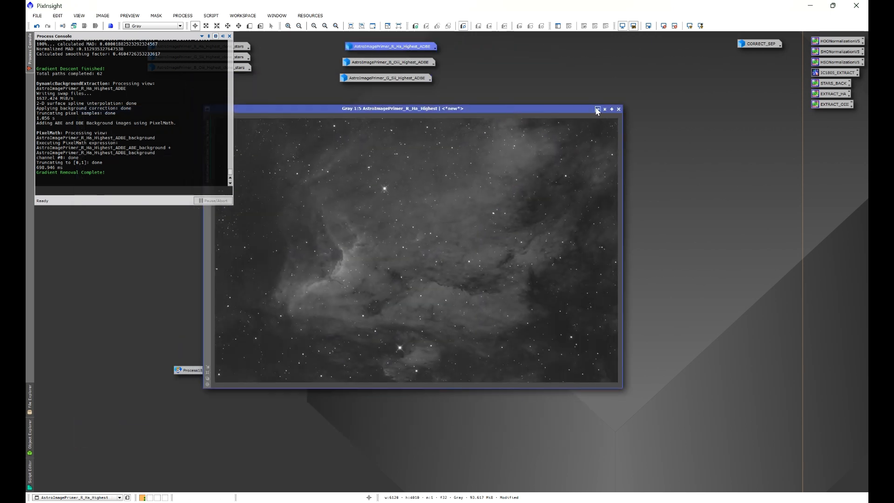
click(618, 109)
click(462, 277)
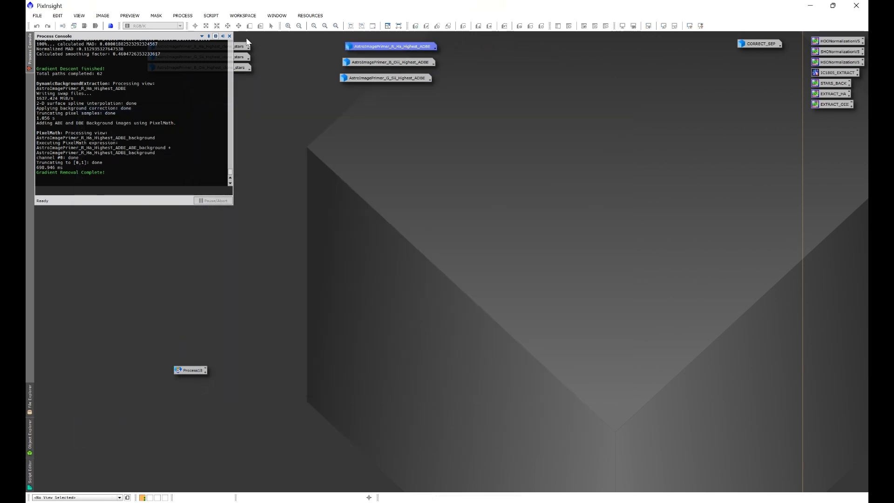
- Delete the Auto DBE script icon, then left-align the three ADBE image icons and place them beside the star image icons
right_click(190, 371)
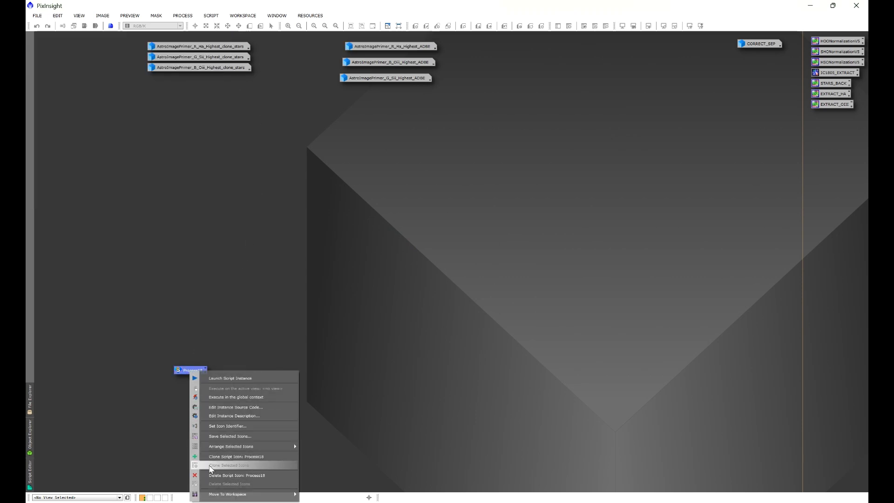
click(218, 475)
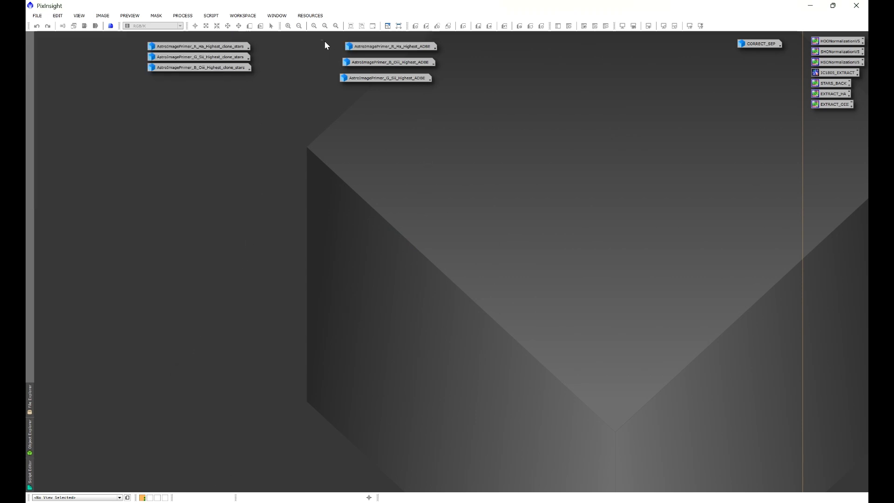
drag(321, 41, 376, 80)
right_click(376, 80)
mouse_move(403, 116)
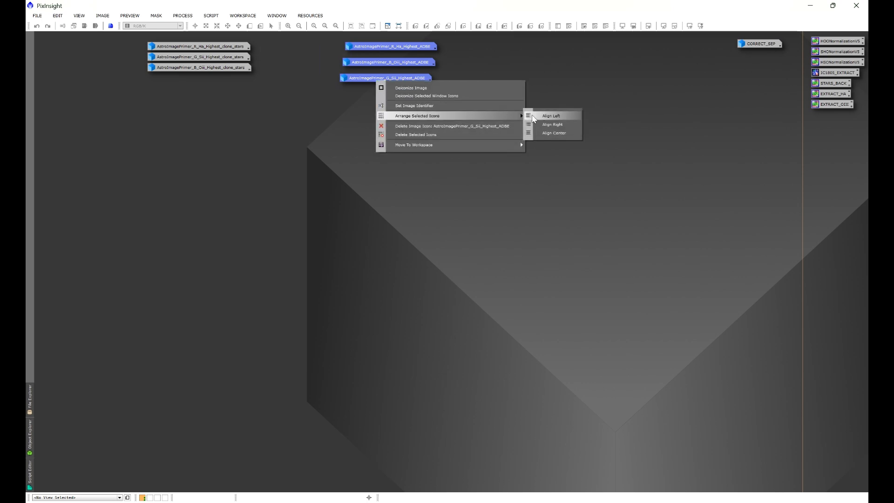
click(533, 117)
drag(413, 48, 106, 48)
mouse_move(214, 67)
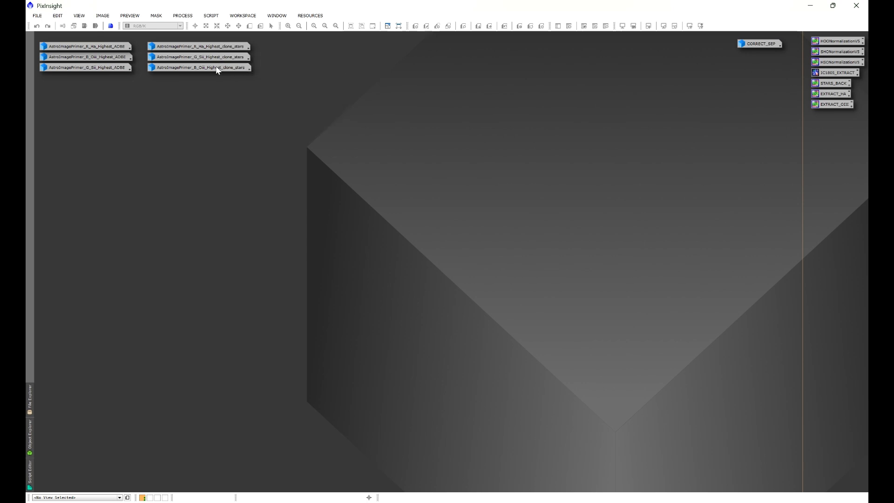
- Open the Sii, Oiii and Ha ADBE images from their icons and apply an automatic screen stretch to each
double_click(99, 68)
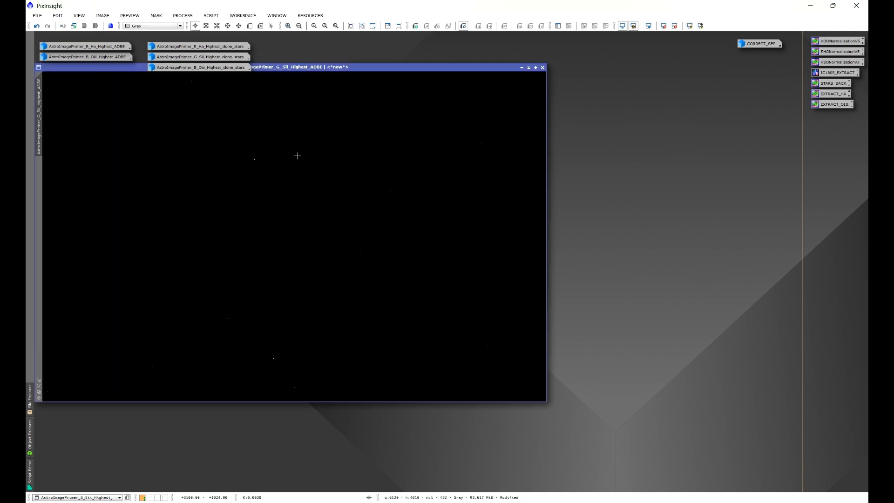
drag(336, 67, 486, 113)
key(ctrl+a)
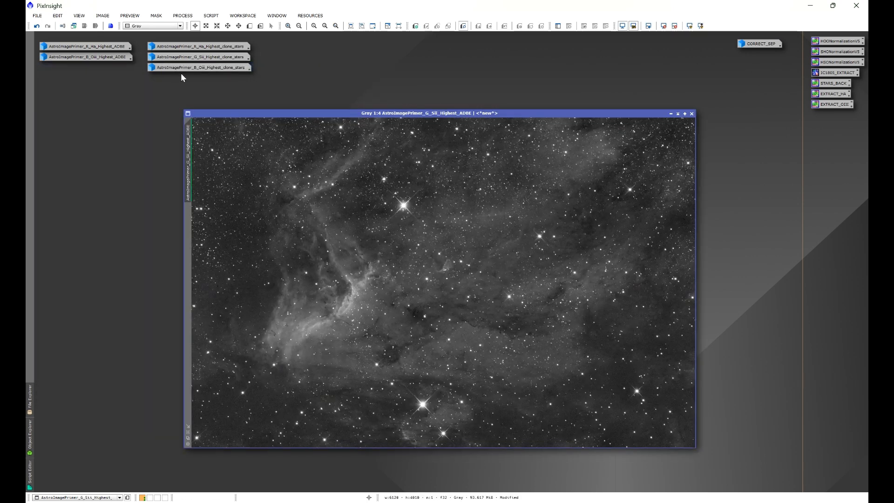
double_click(116, 55)
key(ctrl+a)
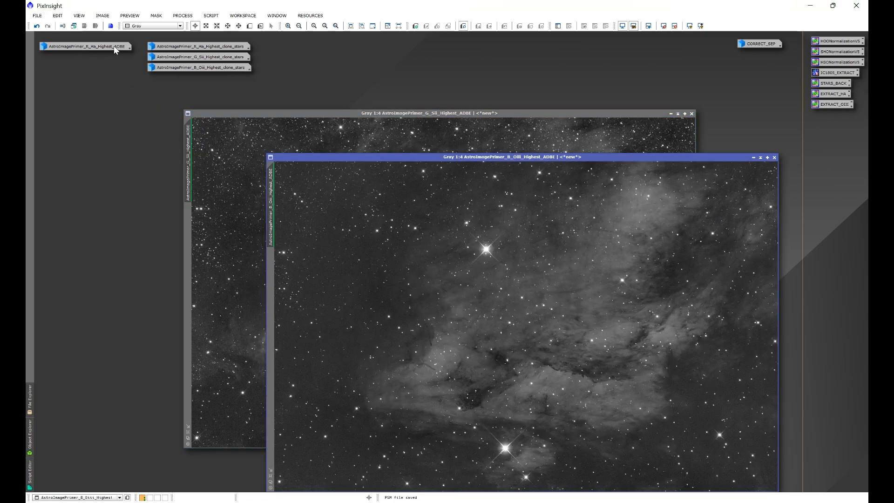
double_click(114, 46)
key(ctrl+a)
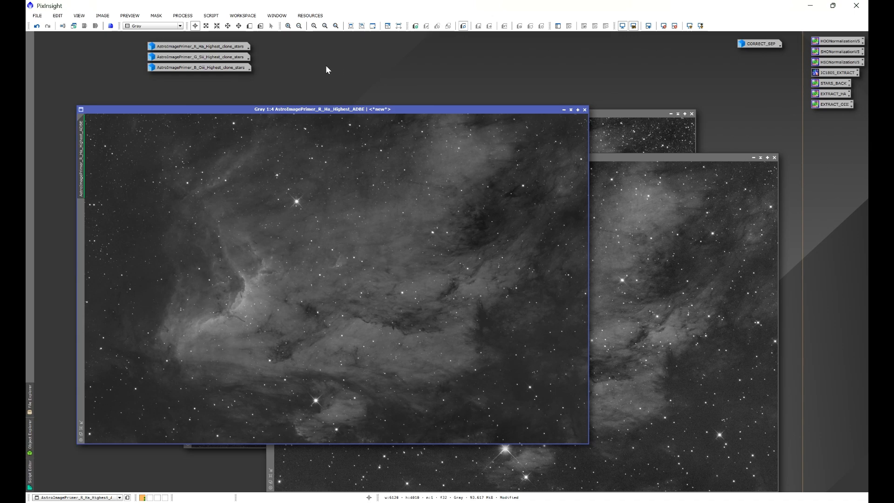
- Open the StarXTerminator process and enable Unscreen Stars alongside Generate Star Image
click(183, 15)
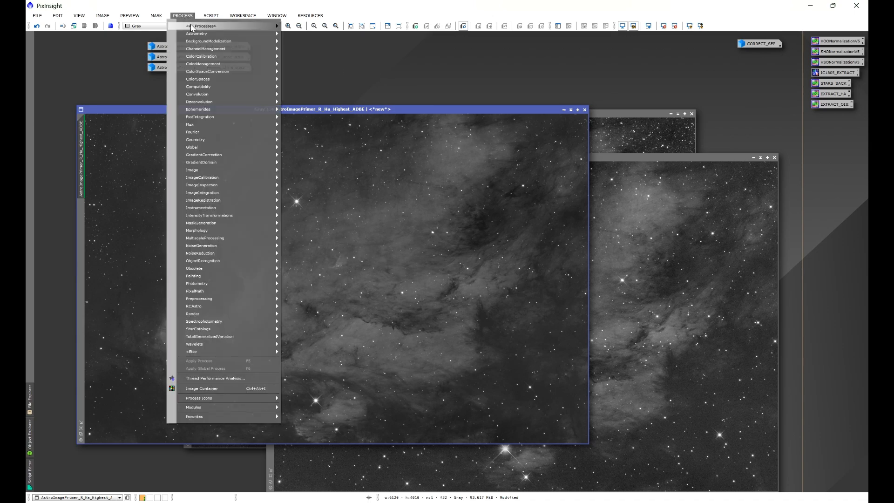
mouse_move(191, 27)
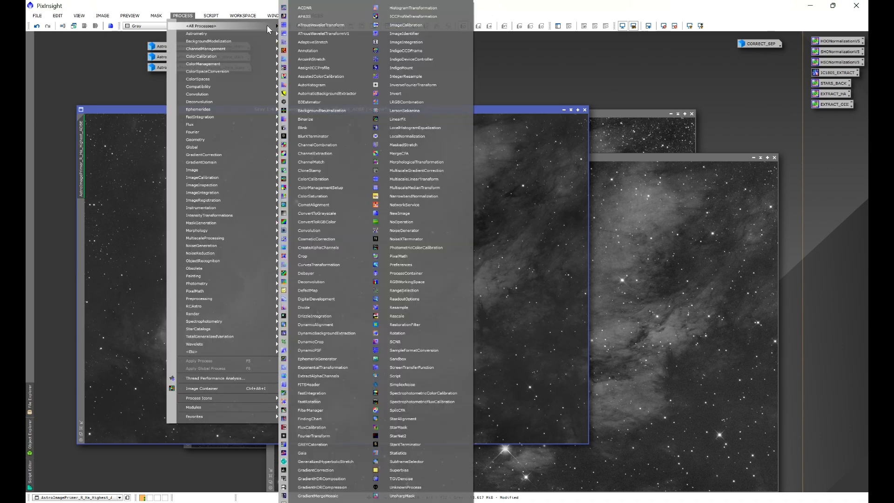
click(410, 446)
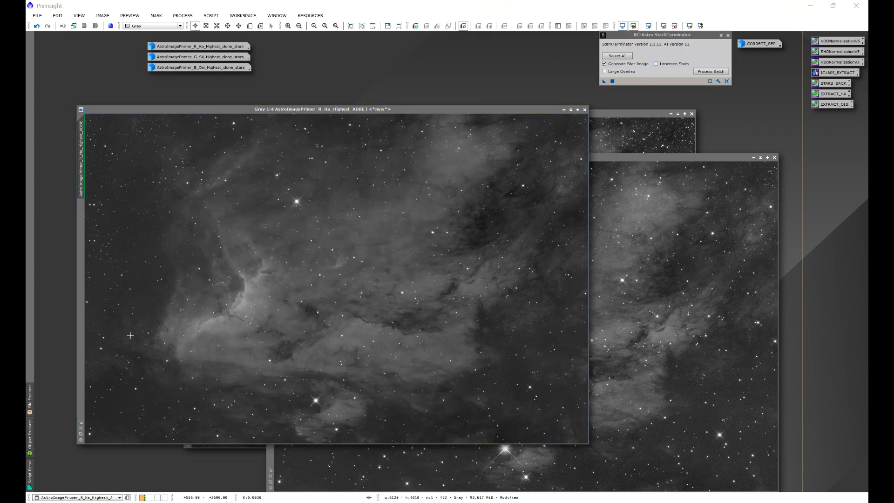
click(656, 64)
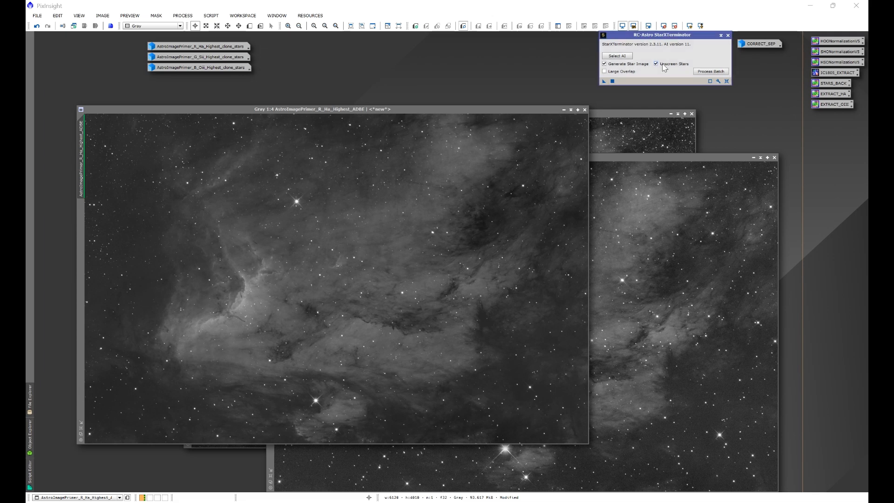
- Remove the stars from the Ha ADBE image with StarXTerminator, discard the generated star image and iconize the starless result
click(754, 157)
click(671, 113)
drag(486, 107, 600, 102)
click(604, 81)
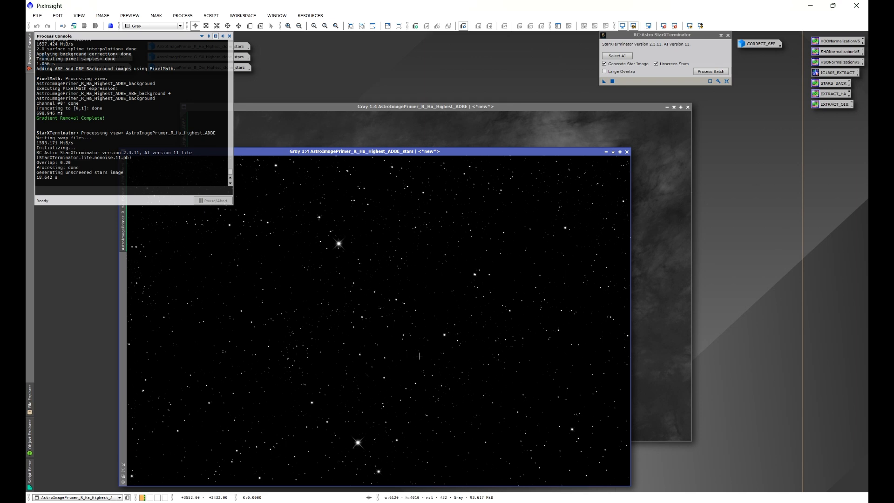
double_click(759, 43)
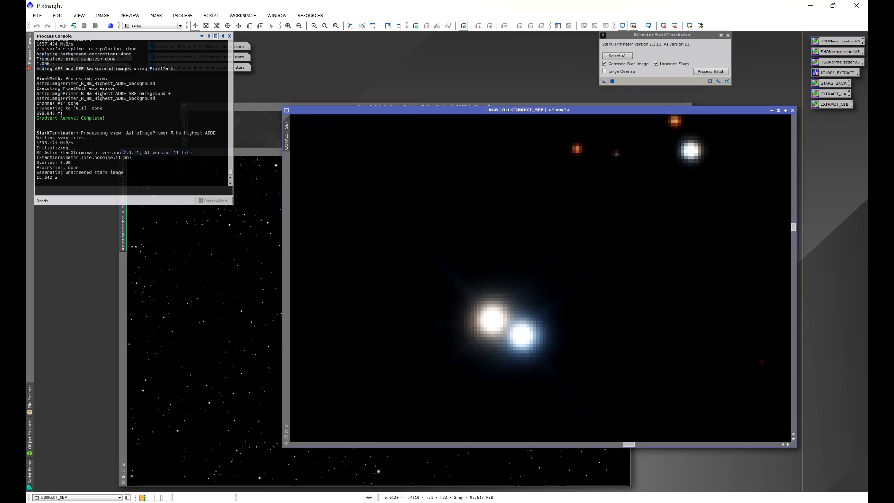
click(772, 111)
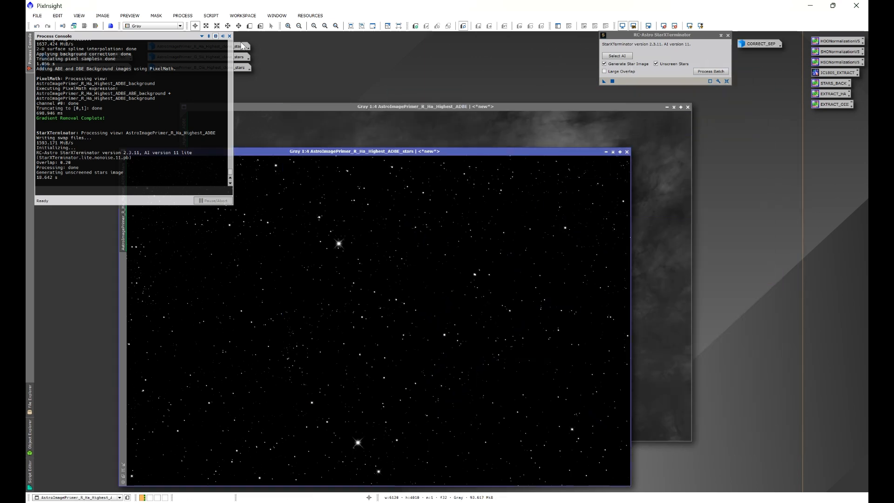
click(627, 152)
click(666, 107)
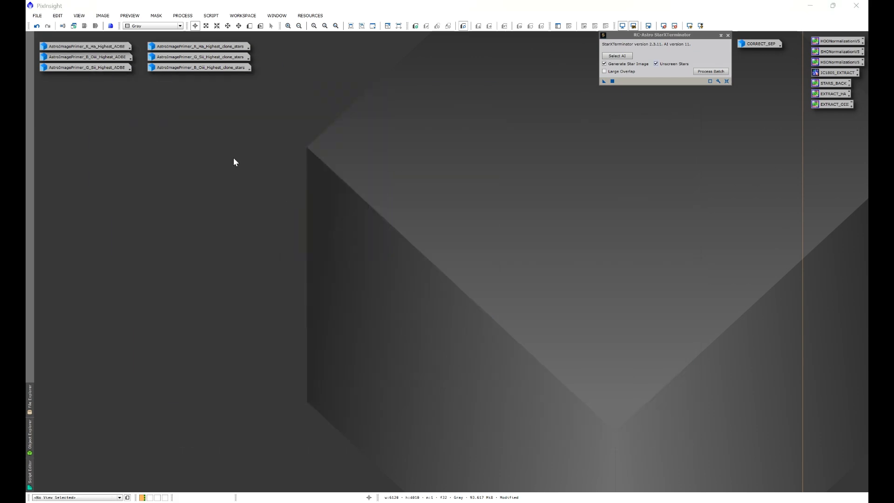
- Remove the stars from the Oiii ADBE image with StarXTerminator, discard its star image and iconize the starless result
double_click(100, 57)
click(603, 81)
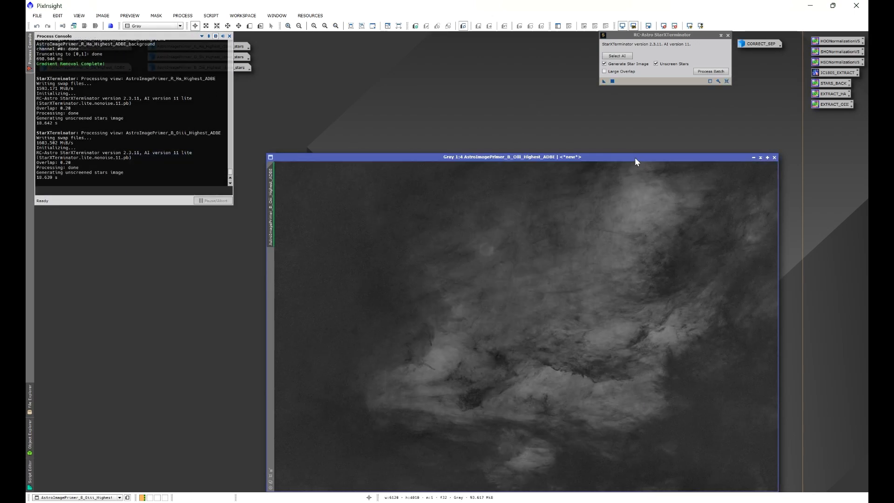
click(637, 157)
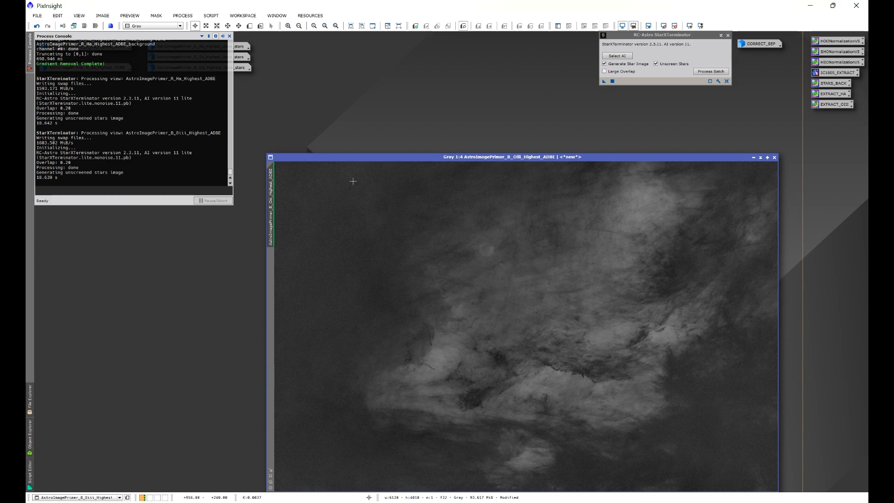
click(753, 157)
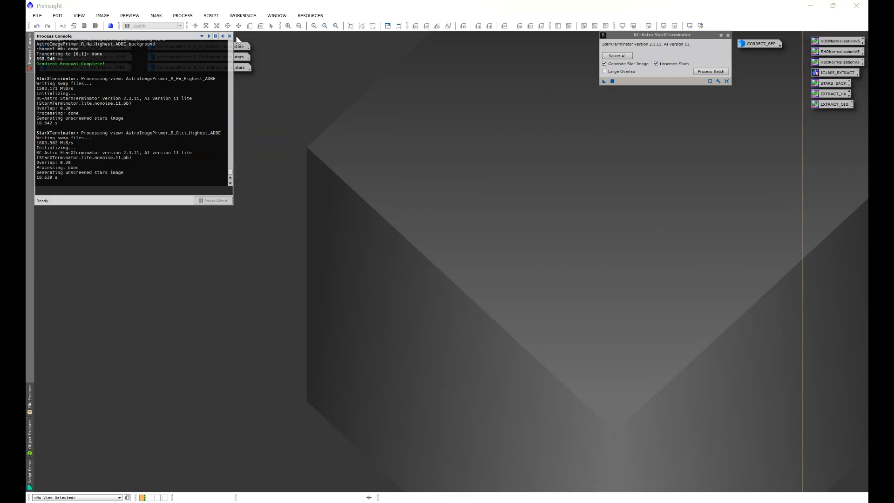
- Remove the stars from the Sii ADBE image with StarXTerminator, discard its star image and close the process console
double_click(103, 69)
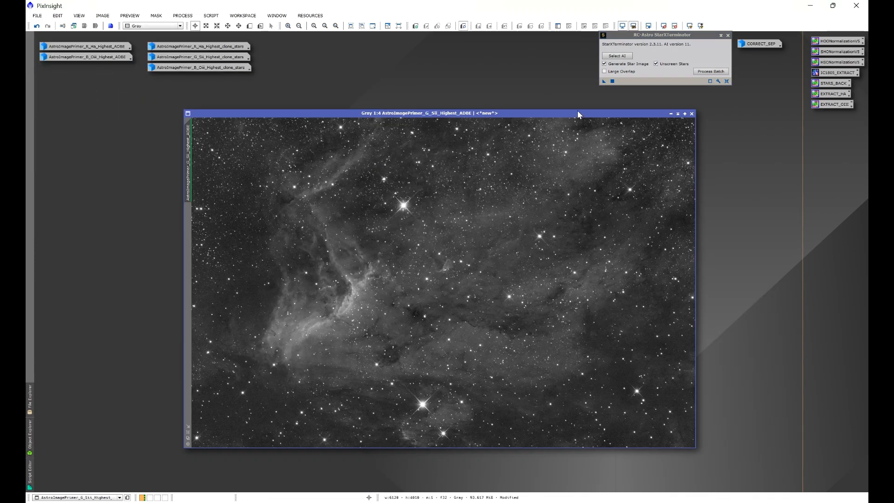
click(612, 81)
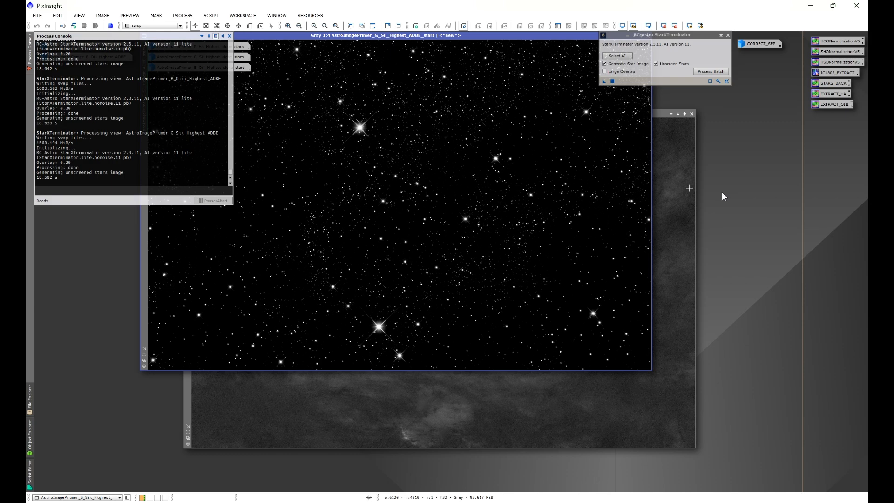
drag(579, 36, 559, 114)
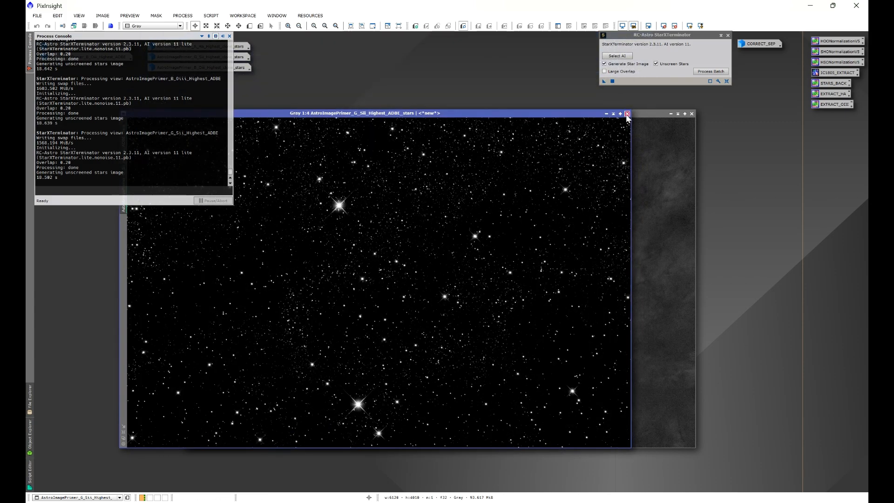
click(628, 114)
click(229, 36)
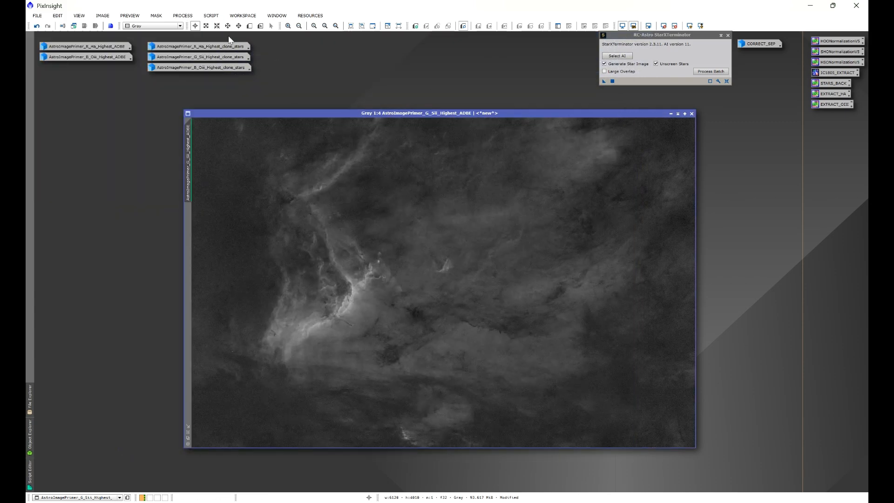
- Open the starless Oiii and Ha images alongside the Sii one to inspect them, and iconize all three
double_click(102, 57)
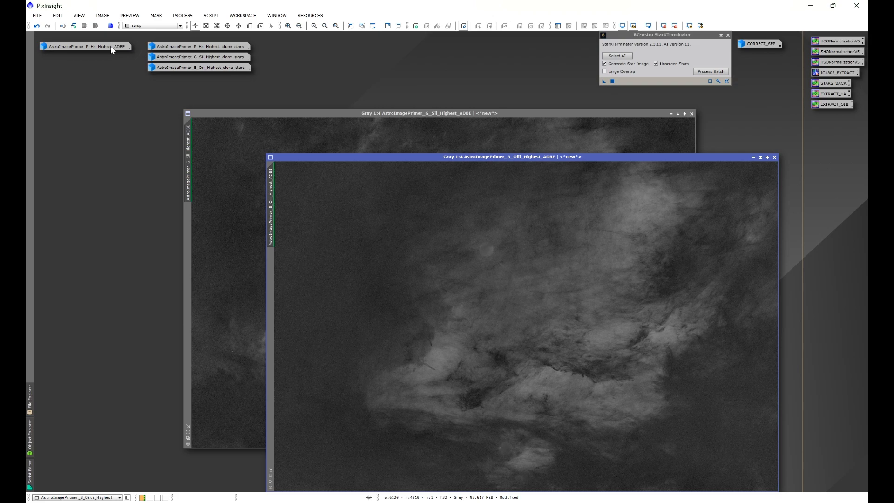
double_click(111, 46)
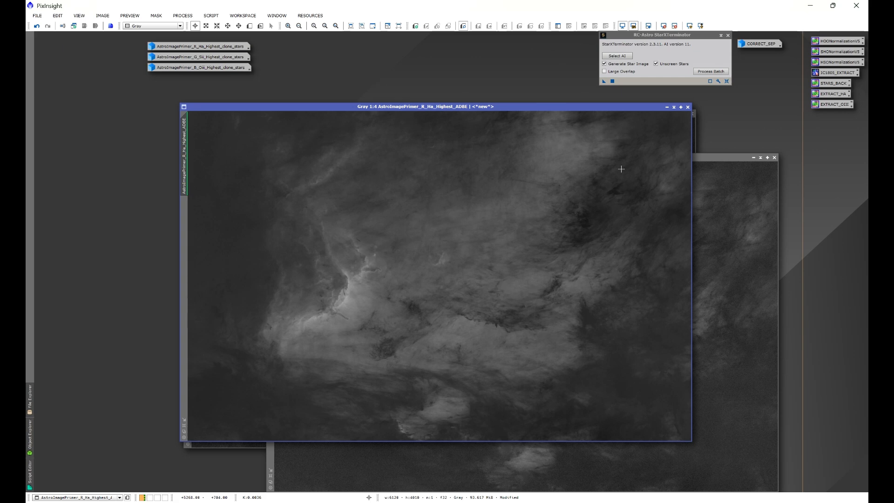
click(667, 108)
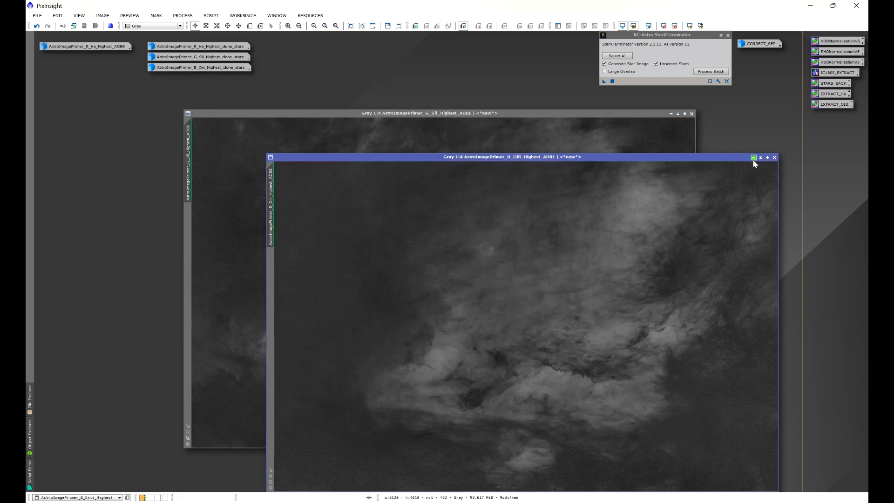
click(754, 157)
click(671, 114)
- Open the Ha, Sii and Oiii clone star images and review the CORRECT_SEP example of separated stars
double_click(223, 47)
double_click(221, 57)
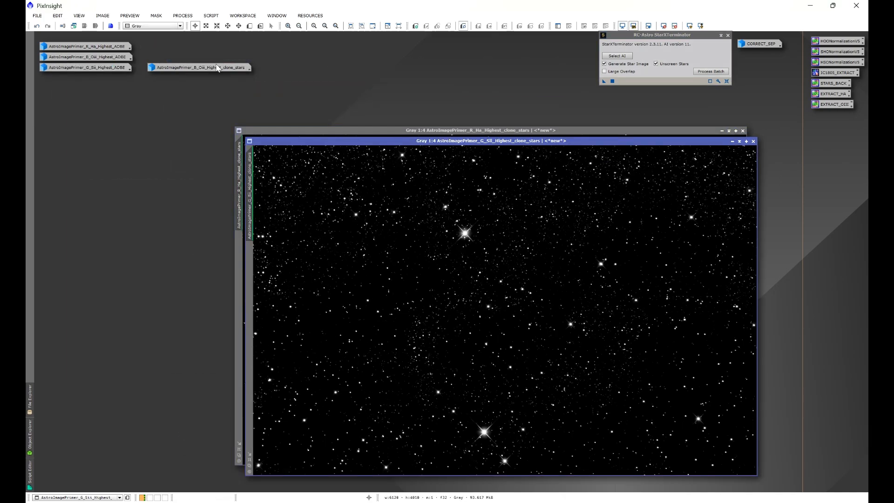
double_click(215, 67)
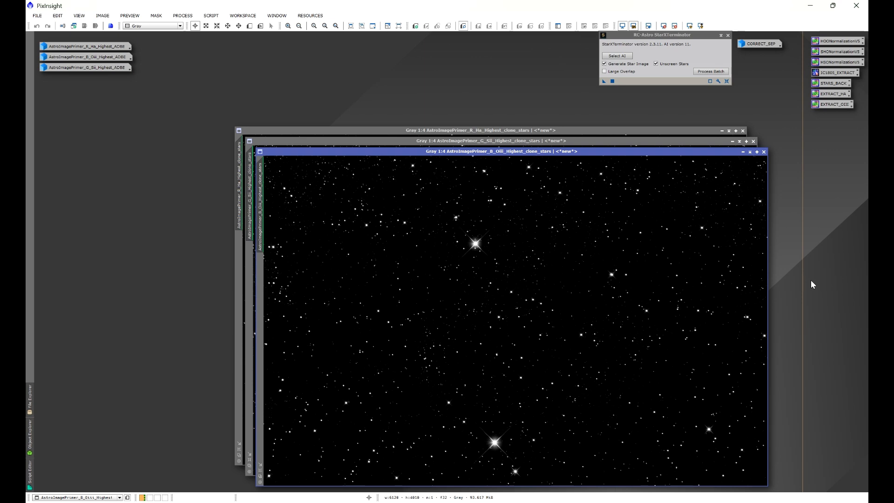
double_click(756, 43)
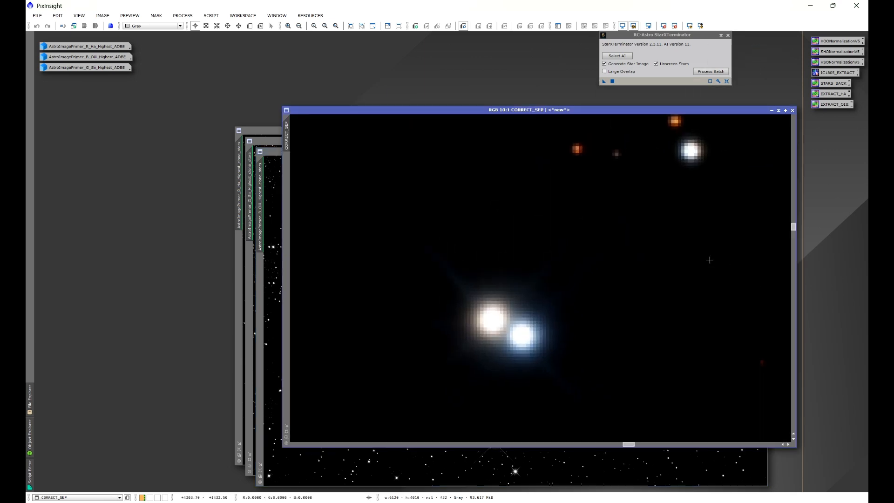
click(772, 110)
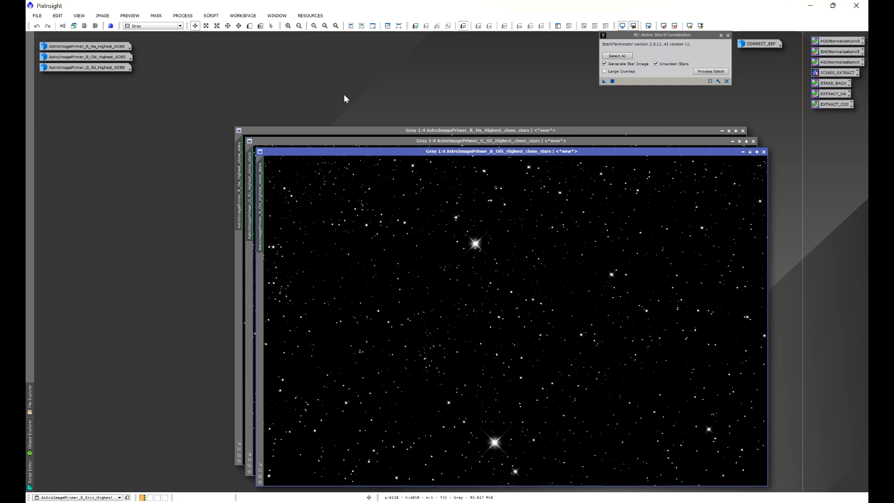
- Open the ChannelCombination process and reset its R, G and B source images to defaults
click(183, 16)
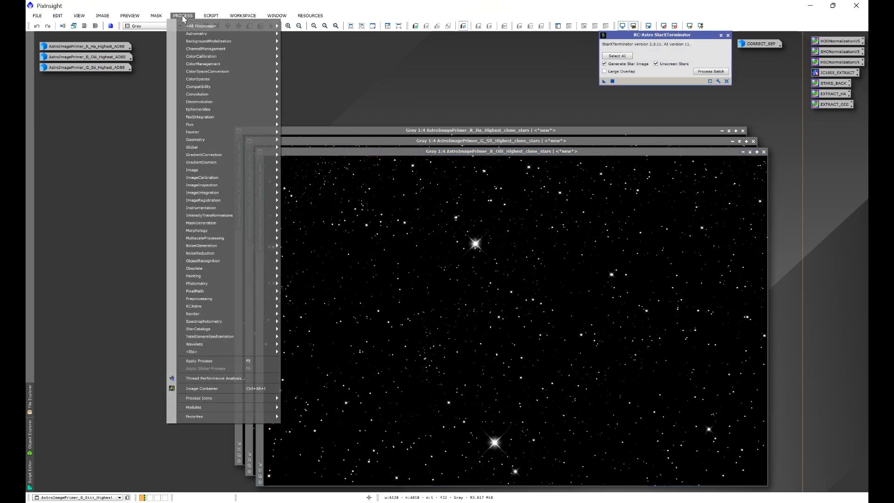
mouse_move(199, 27)
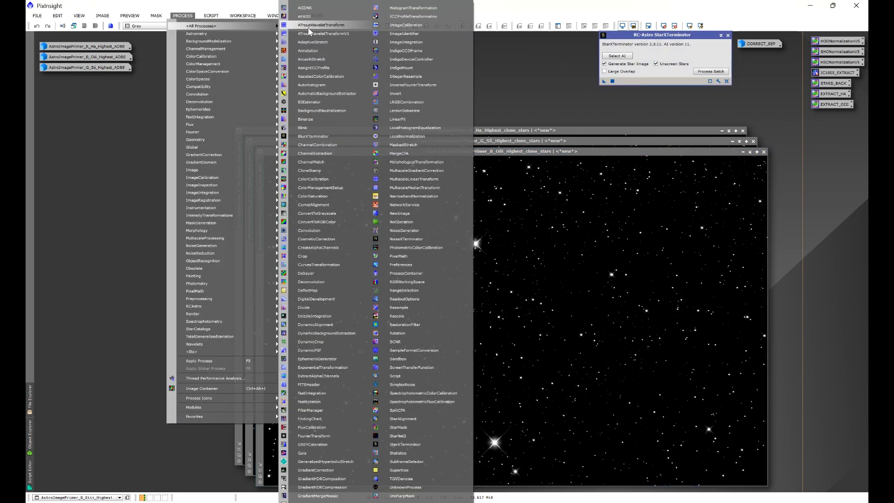
click(321, 146)
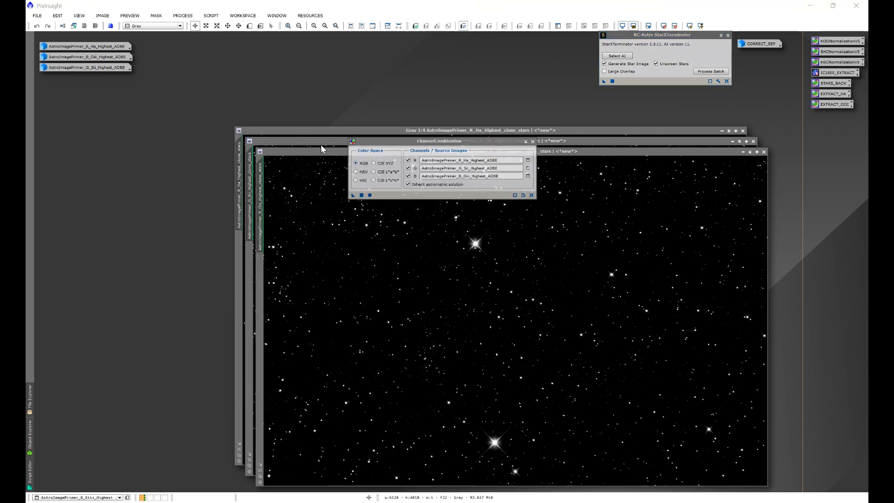
click(531, 196)
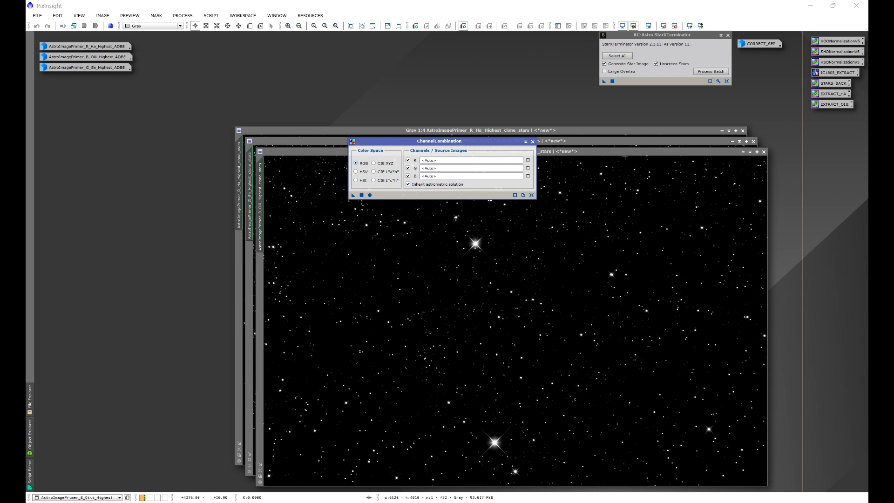
- Iconize the Oiii, Sii and Ha clone star images
click(743, 152)
click(732, 141)
click(721, 130)
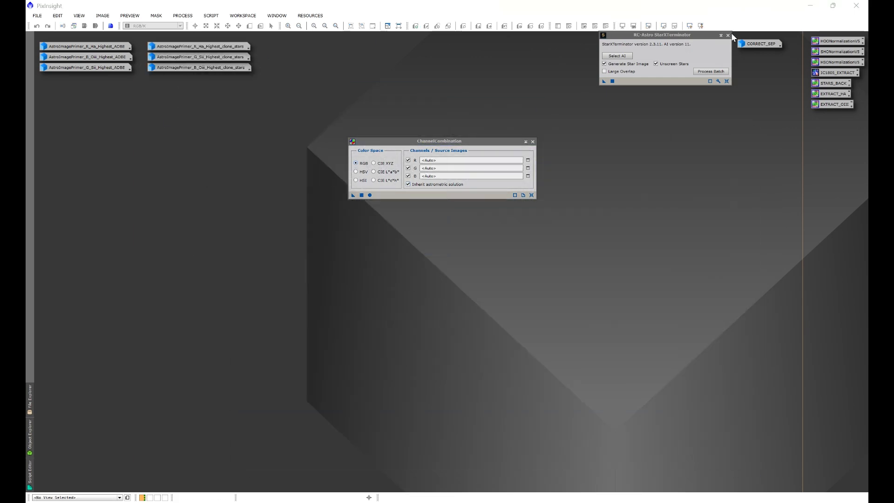
- Assign the Ha, Sii and Oiii clone star images to R, G and B in ChannelCombination
click(728, 36)
mouse_move(454, 143)
mouse_down()
mouse_move(471, 140)
mouse_move(463, 136)
mouse_up()
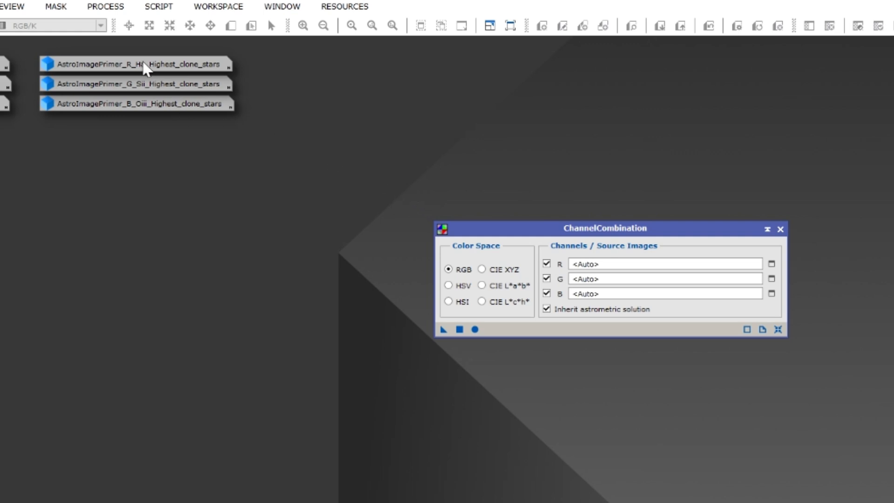
mouse_move(140, 70)
drag(140, 70, 638, 272)
drag(168, 88, 638, 284)
drag(153, 106, 658, 295)
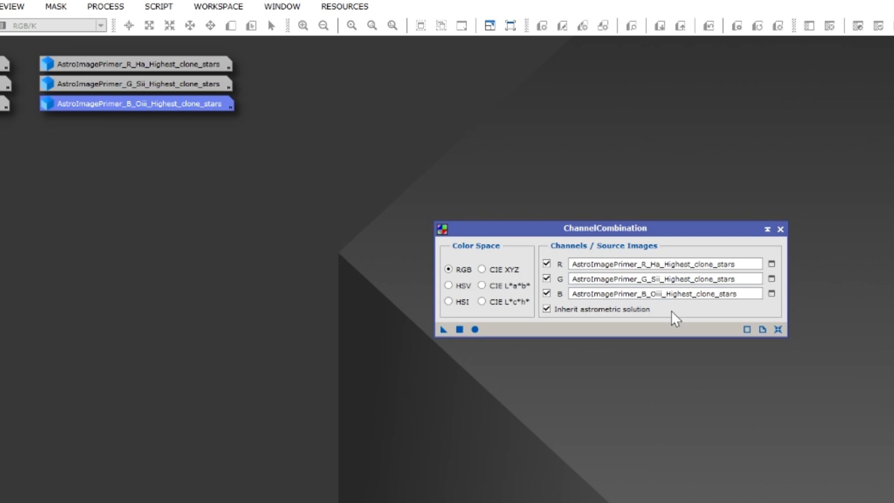
- Combine the star channels into a trial RGB image, preview it with an auto-stretch and discard it
click(475, 329)
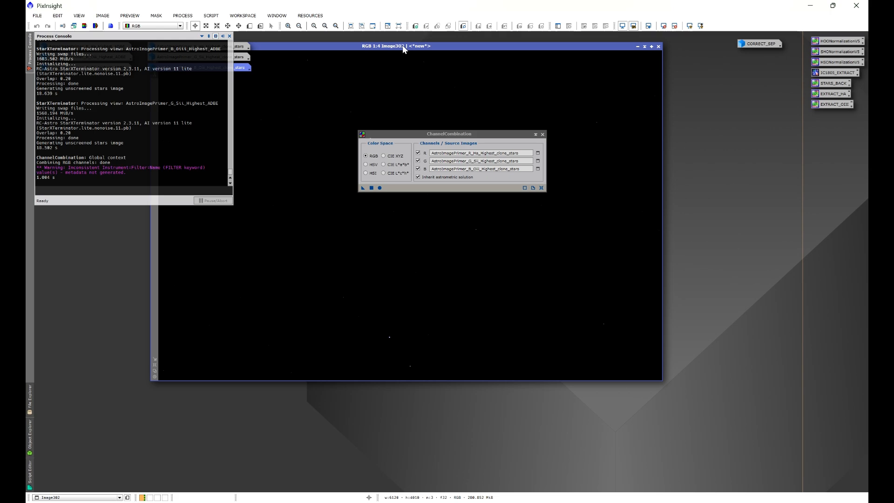
drag(402, 45, 442, 115)
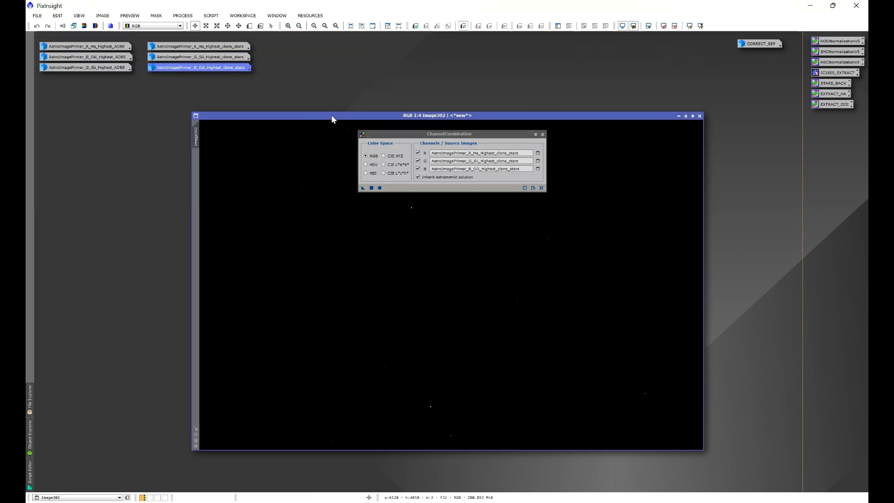
key(ctrl+a)
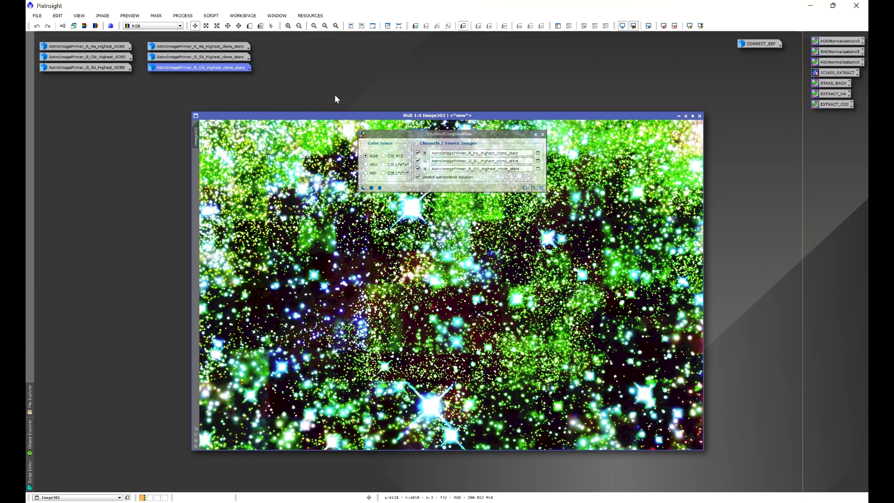
click(700, 117)
- Combine the three star channels into a new RGB image and park its icon beside the clone star icons
click(380, 188)
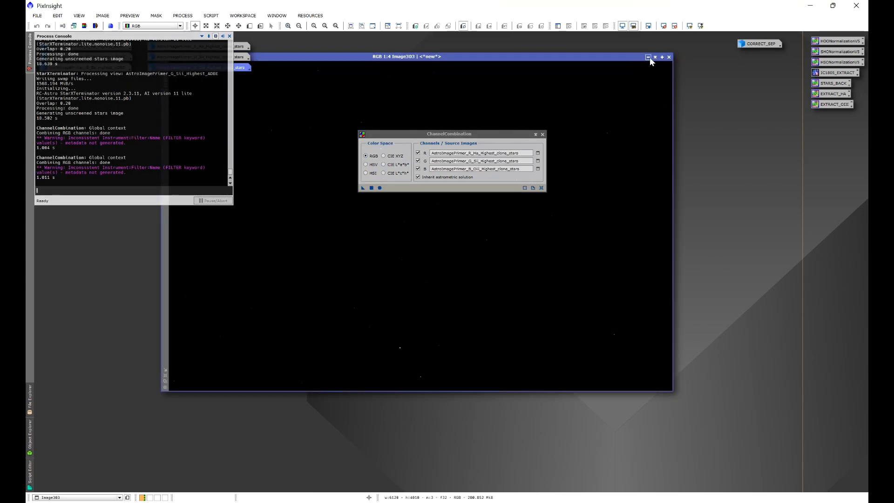
click(649, 57)
drag(439, 226, 270, 52)
click(229, 36)
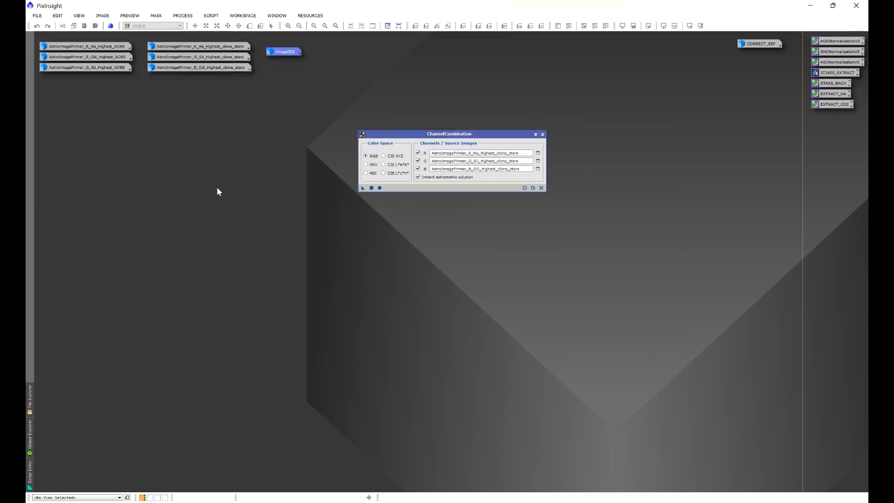
- Reset ChannelCombination and combine the starless ADBE images with Ha as R, Oiii as G and Sii as B
click(541, 188)
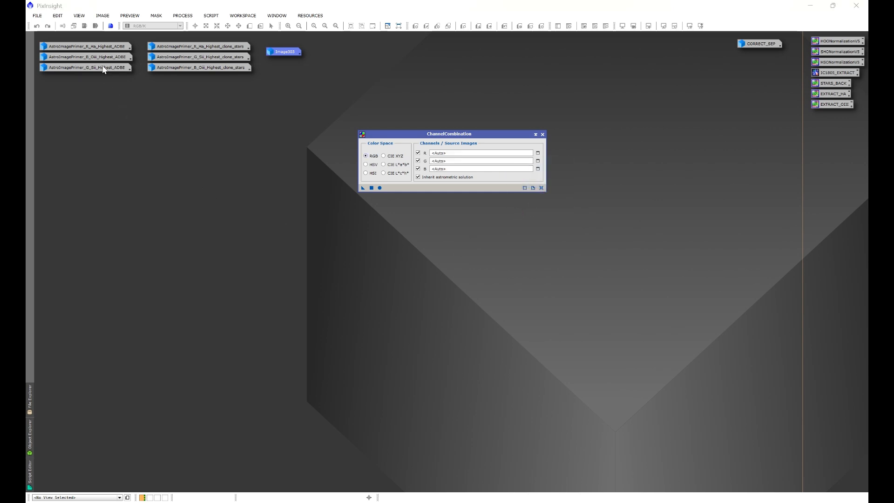
drag(99, 47, 468, 156)
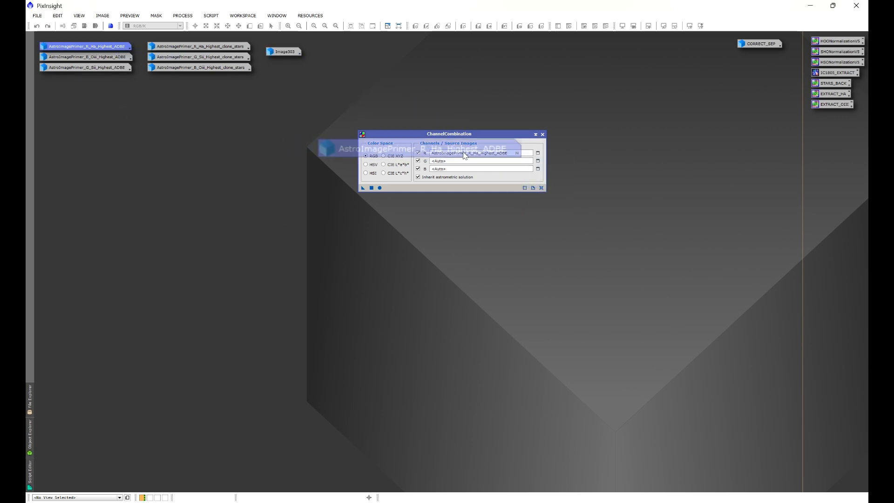
drag(101, 58, 468, 160)
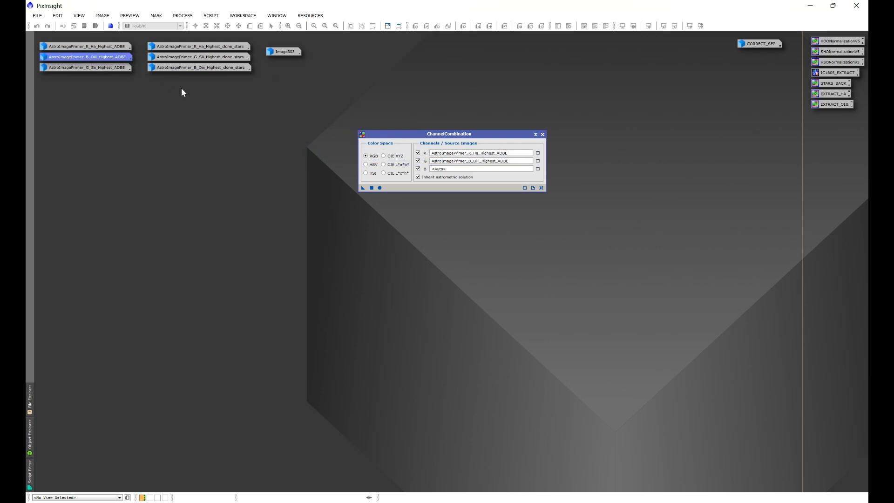
drag(118, 68, 468, 168)
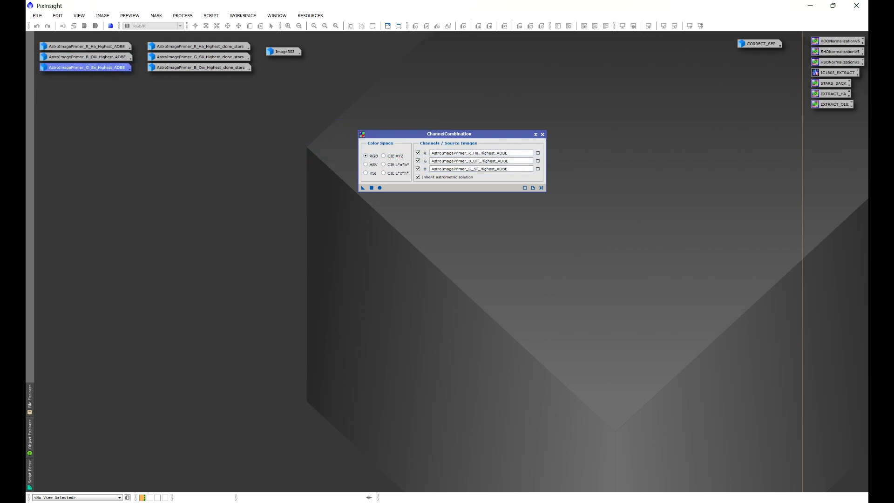
click(380, 187)
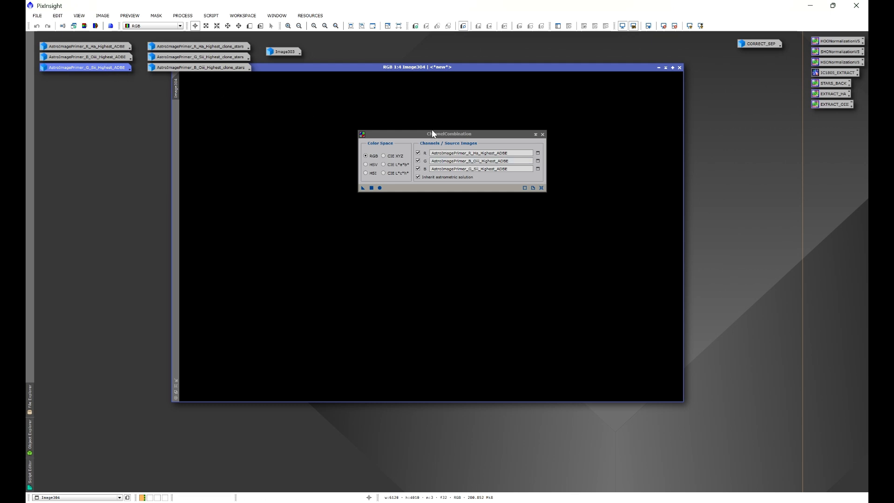
- Close ChannelCombination and park the combined starless image as an icon below the ADBE icons
click(543, 134)
drag(493, 67, 424, 120)
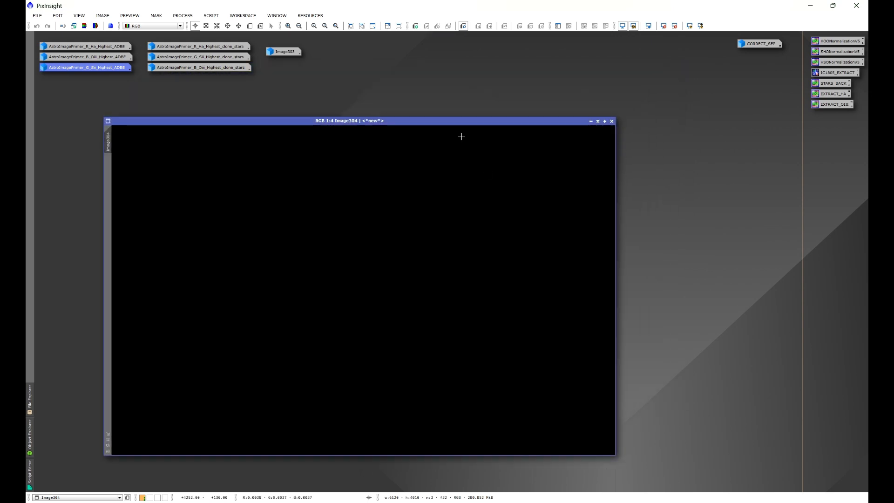
click(591, 121)
drag(377, 290, 77, 86)
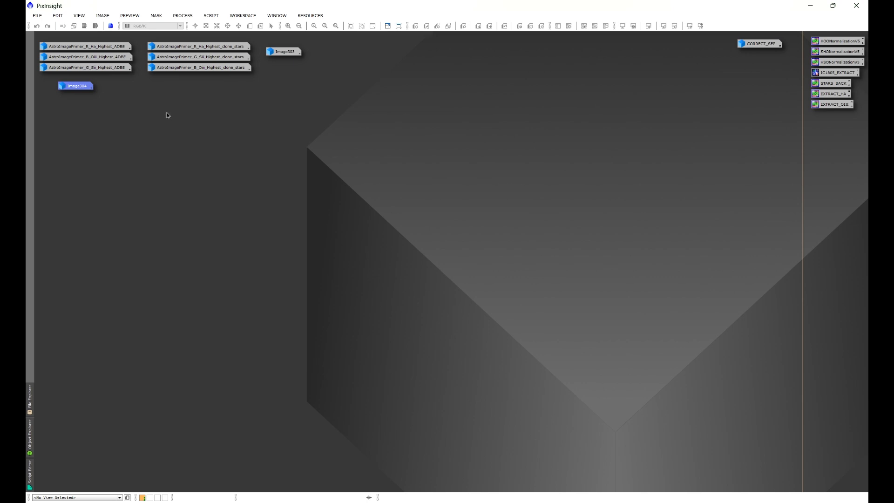
- Open the Stars Back script and set the stars image type to Stars Only Image
click(211, 16)
mouse_move(222, 71)
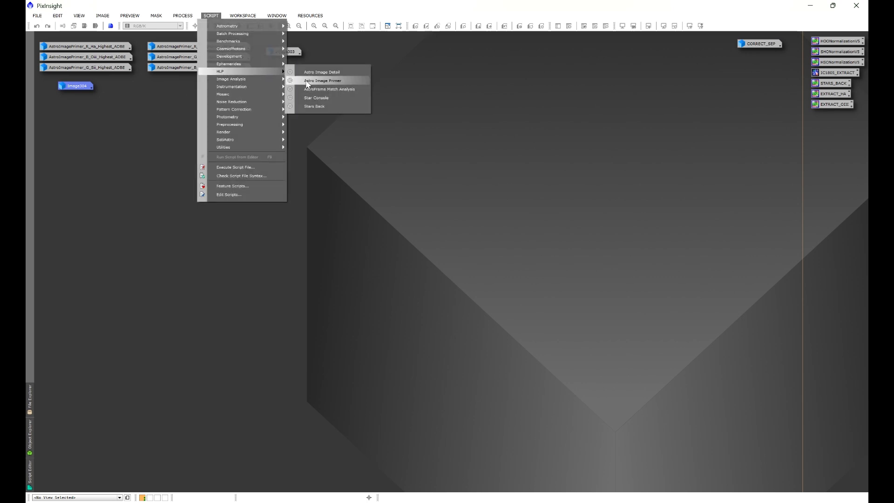
click(318, 110)
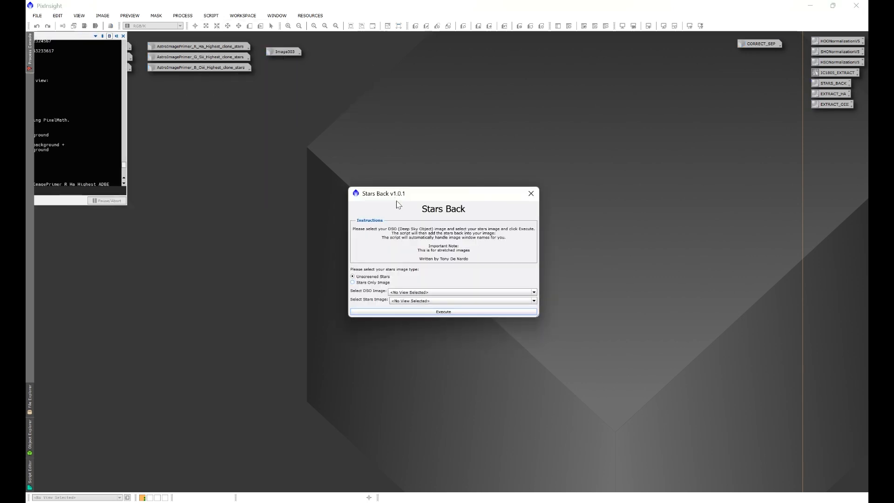
drag(385, 196, 397, 155)
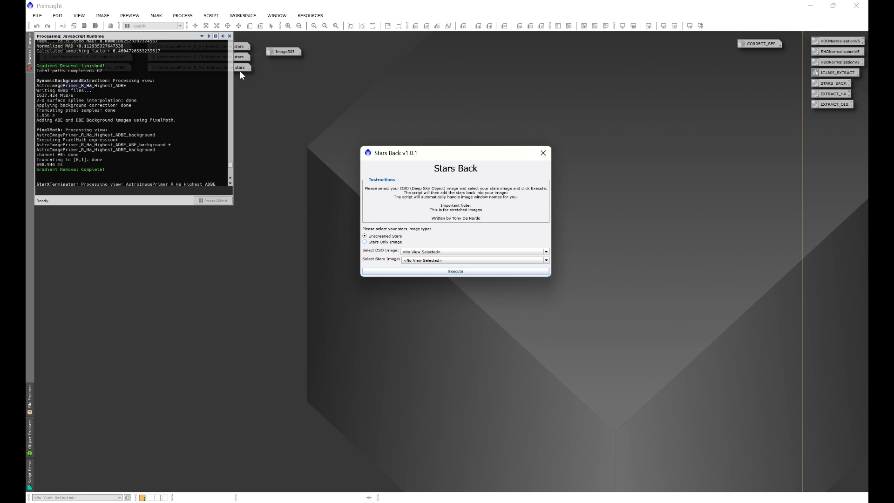
click(366, 243)
- Add the Image303 stars back into the Image304 DSO image and auto-stretch the display of the result
click(427, 252)
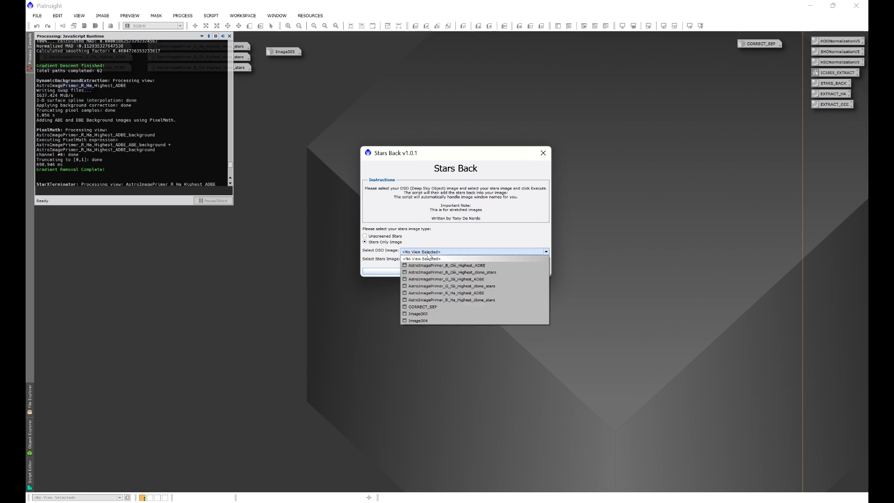
click(423, 321)
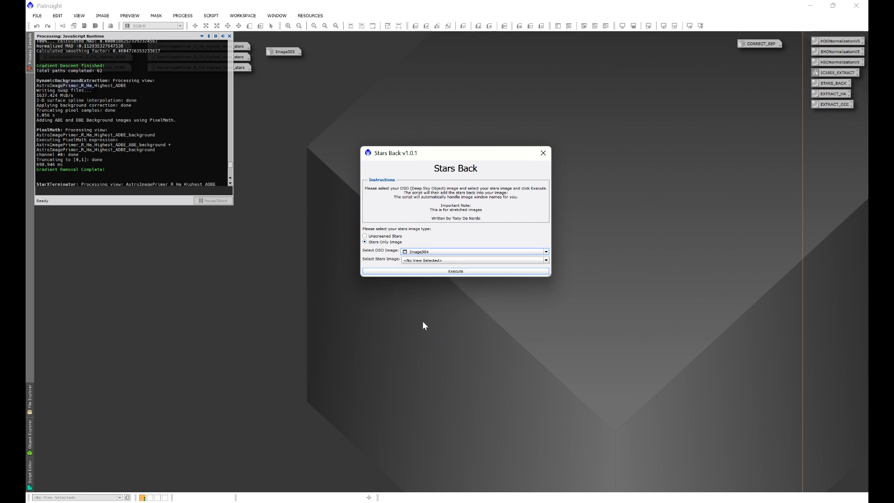
click(428, 260)
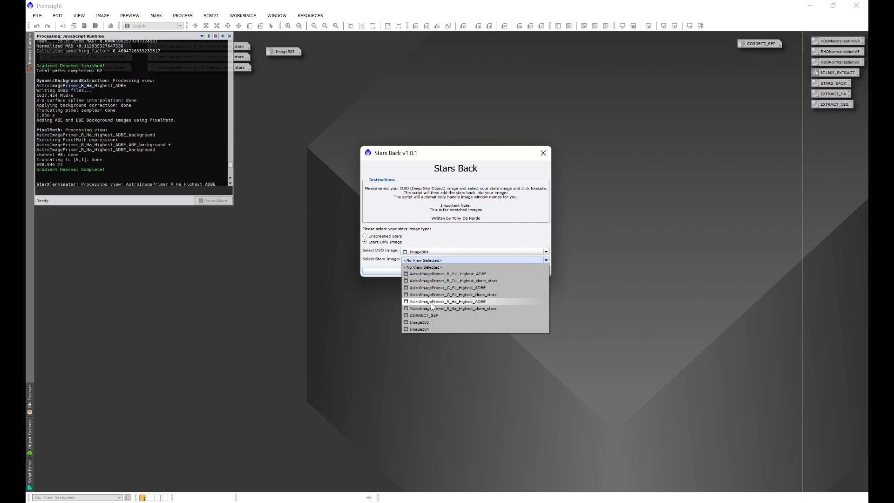
click(428, 323)
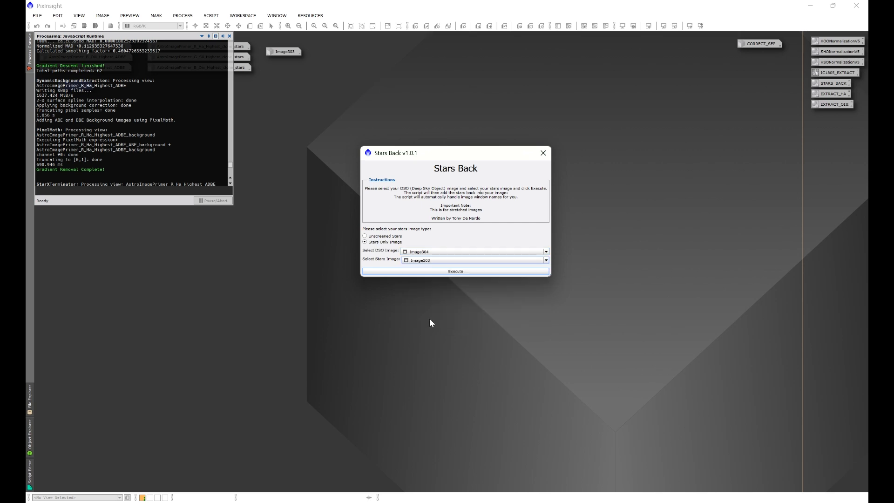
click(443, 271)
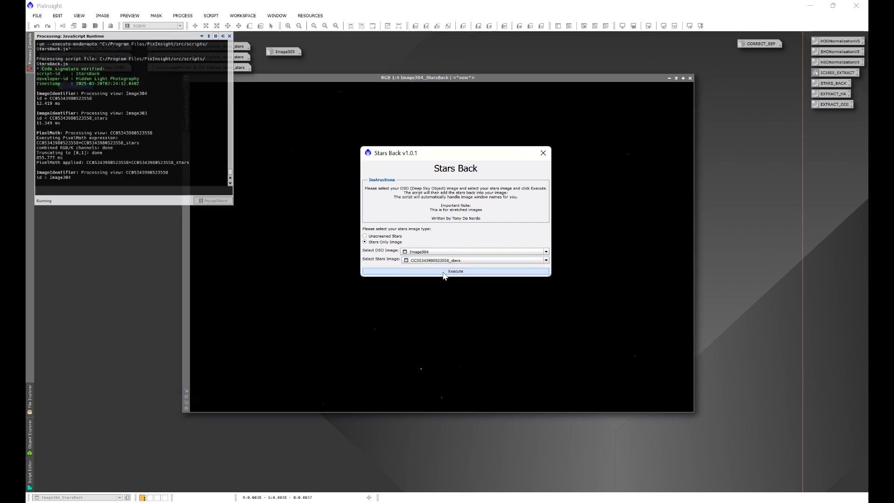
click(543, 153)
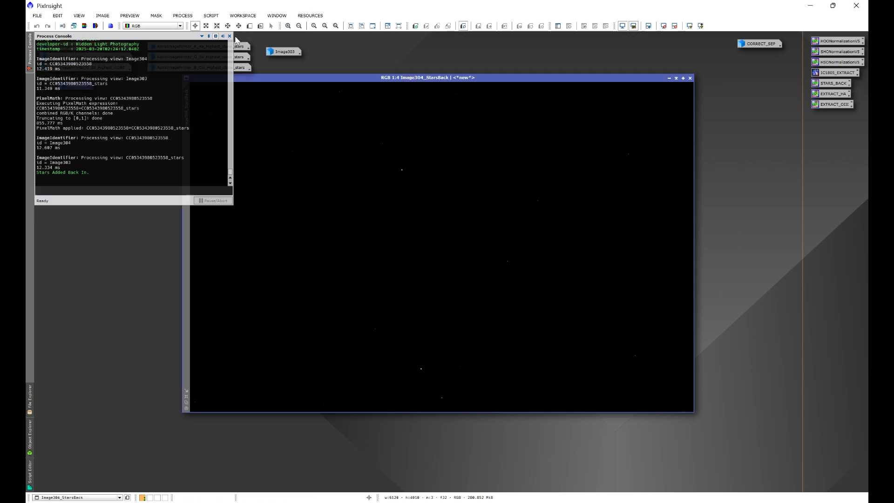
drag(309, 76, 346, 98)
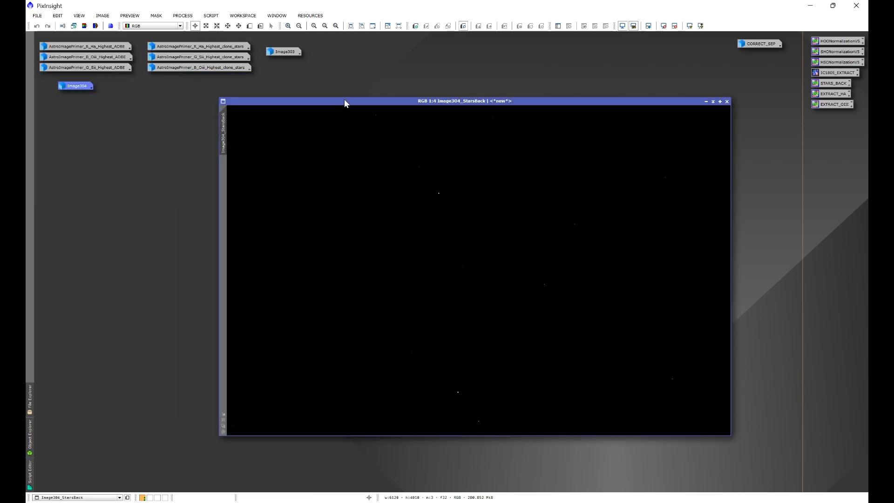
key(ctrl+a)
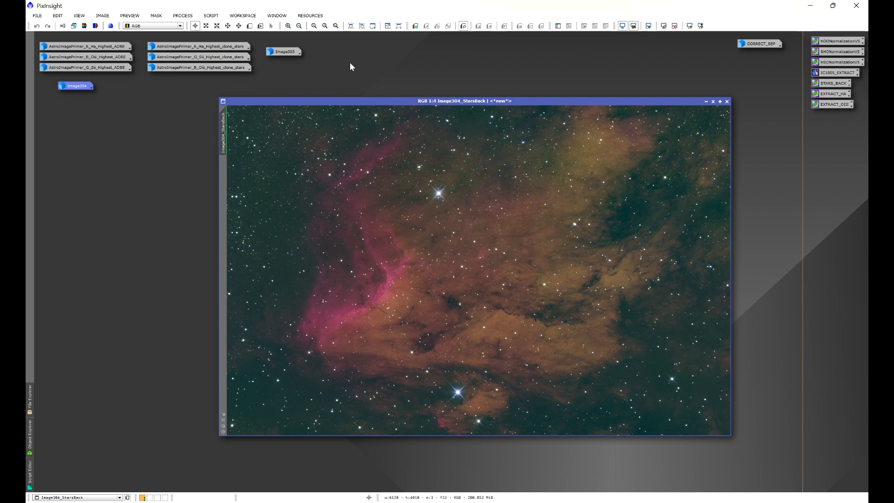
- Apply BlurXTerminator with Correct Only to the Image304_StarsBack image, and close the process and console
click(183, 15)
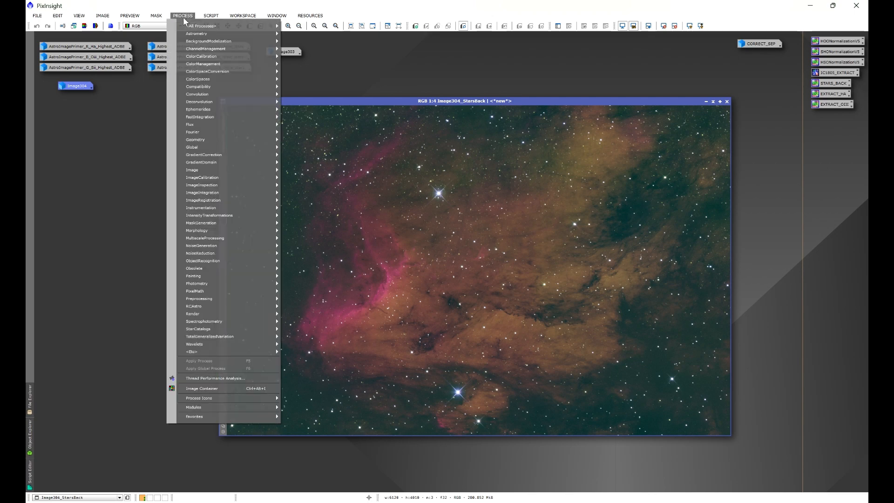
mouse_move(197, 27)
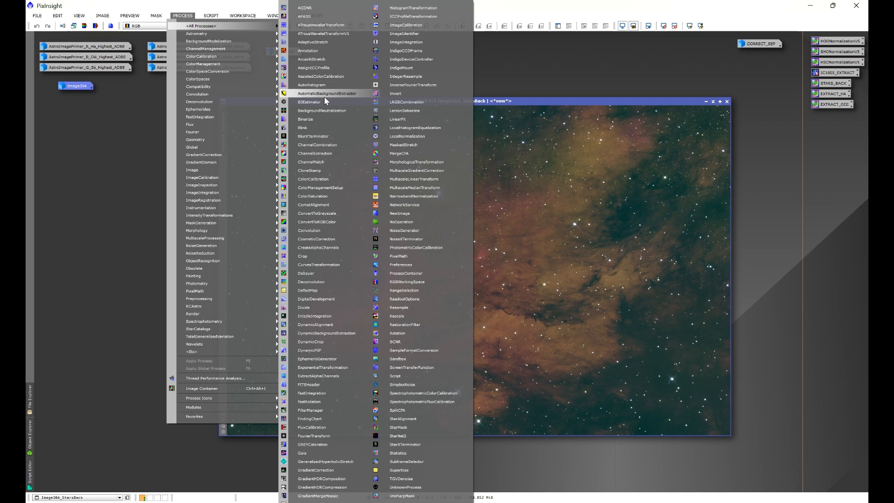
click(312, 136)
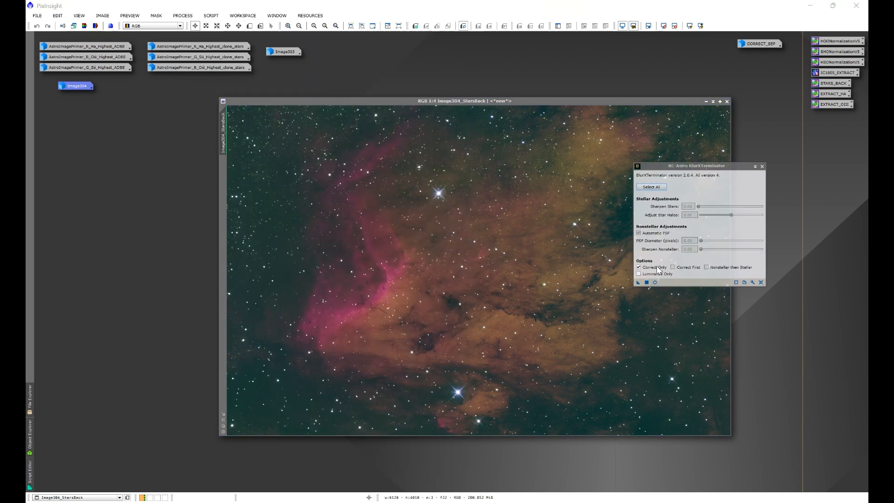
click(638, 282)
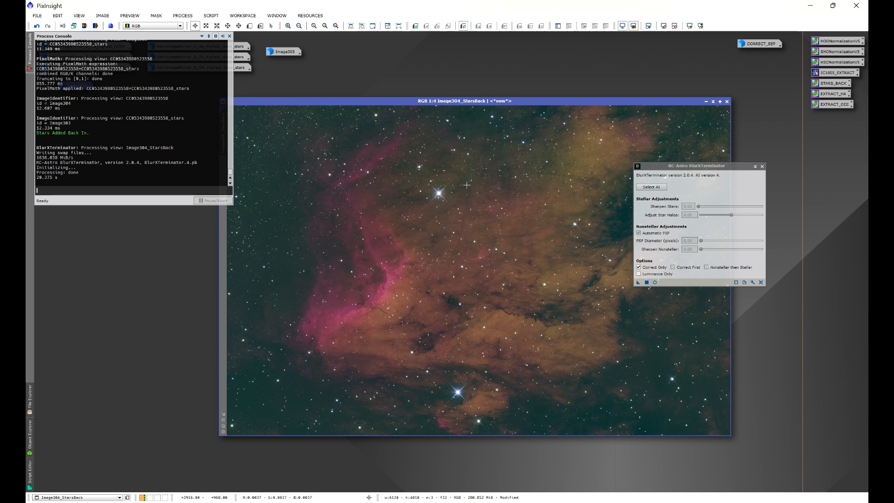
click(761, 167)
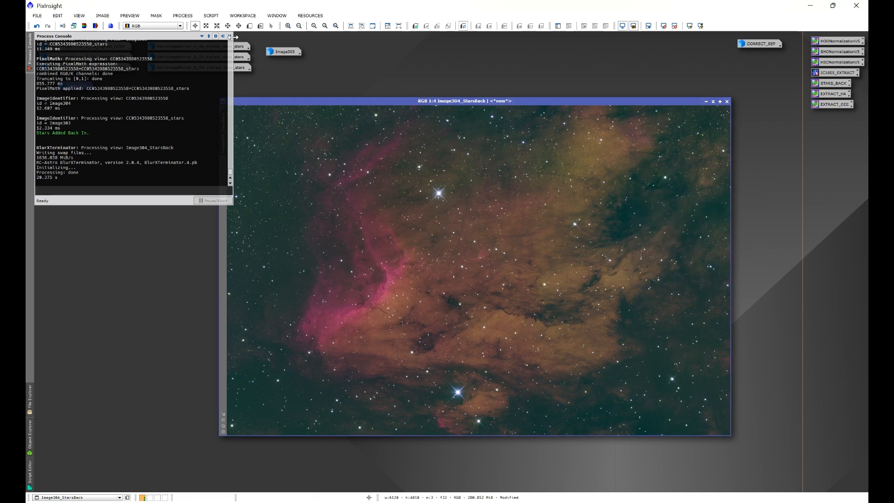
click(229, 36)
drag(373, 100, 320, 105)
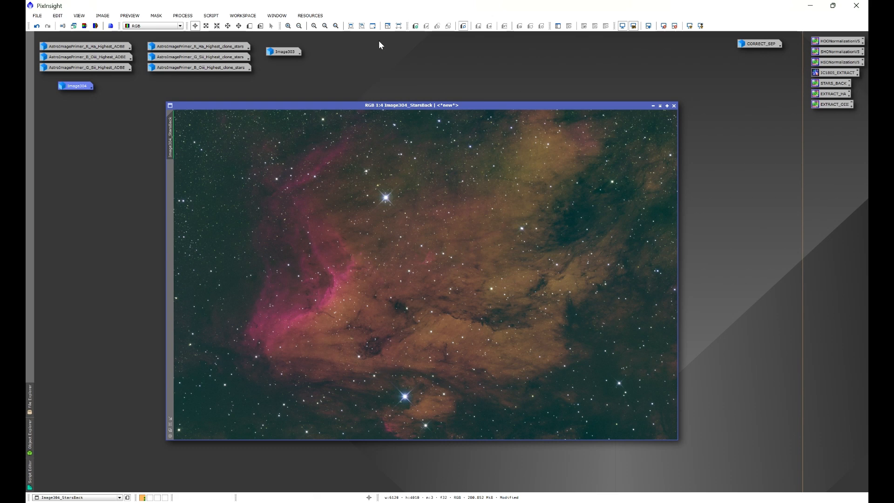
- Open the ImageSolver script for the Image304_StarsBack image and set the observation date to 2024, month 8, day 4
click(212, 16)
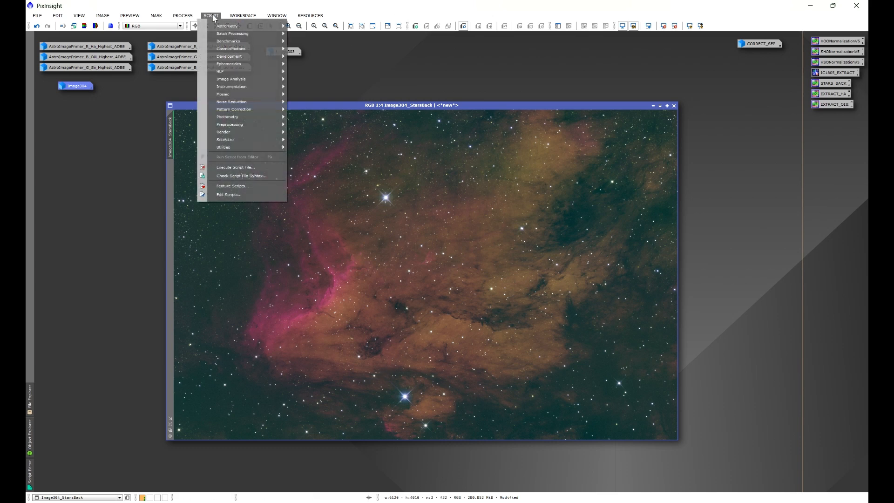
mouse_move(231, 25)
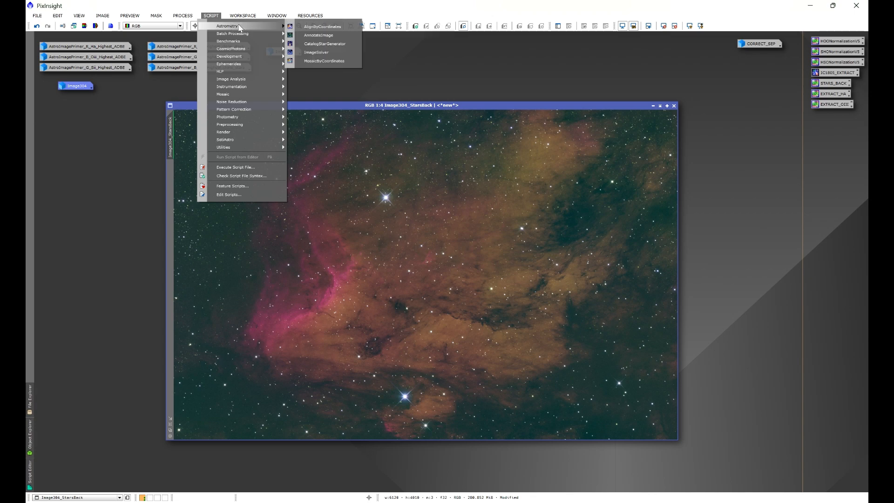
click(311, 56)
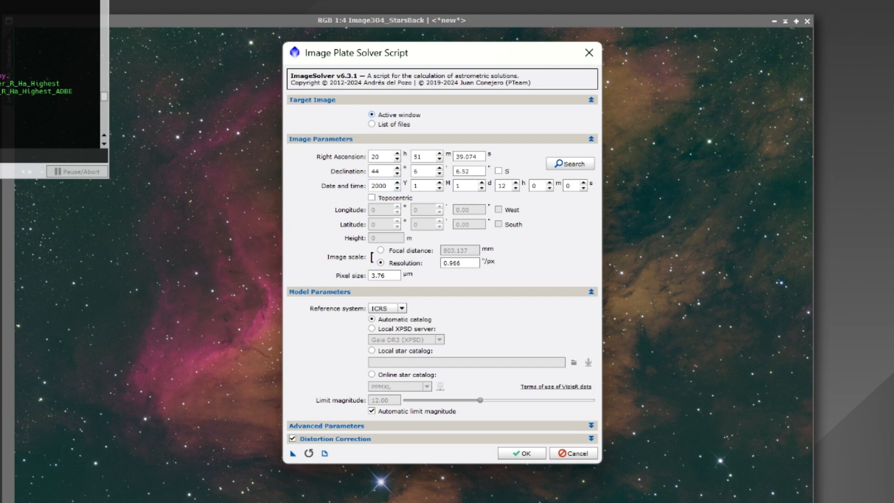
double_click(387, 187)
text(2024)
key(Tab)
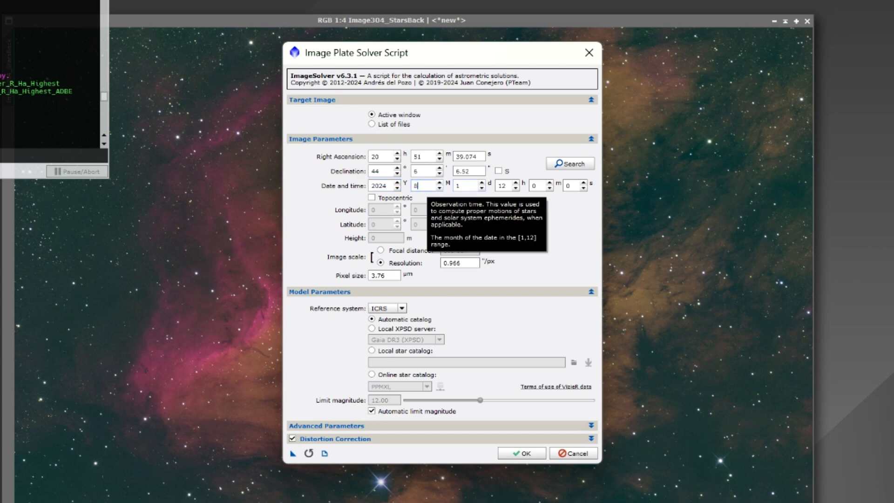
text(8)
key(Tab)
text(4)
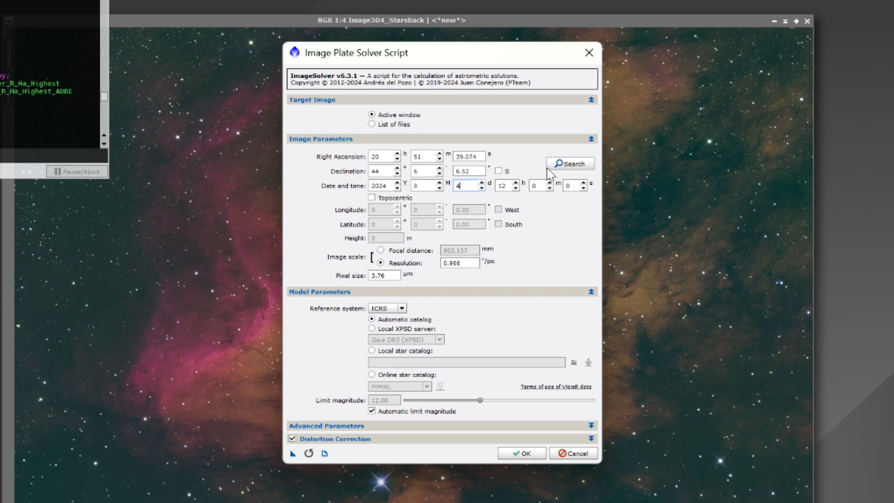
- Search online for the coordinates of IC5070 and load the IC 5070 entry into the plate solver
click(566, 163)
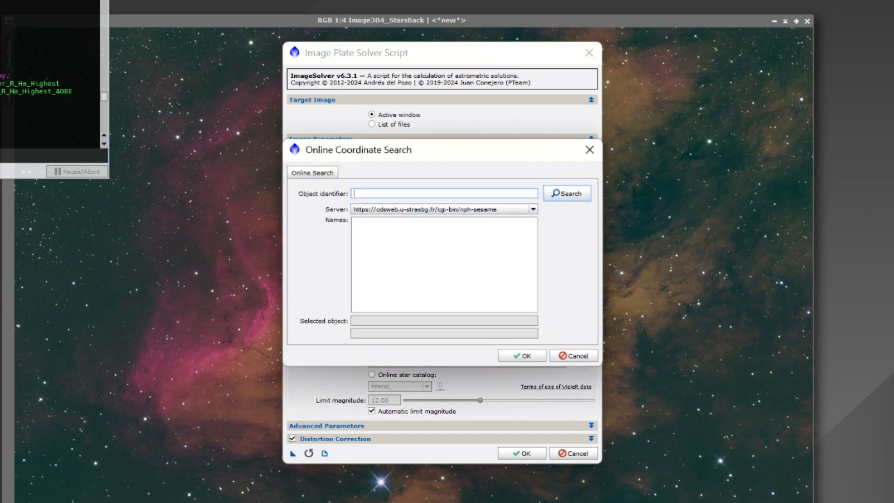
text(IC5070)
click(555, 195)
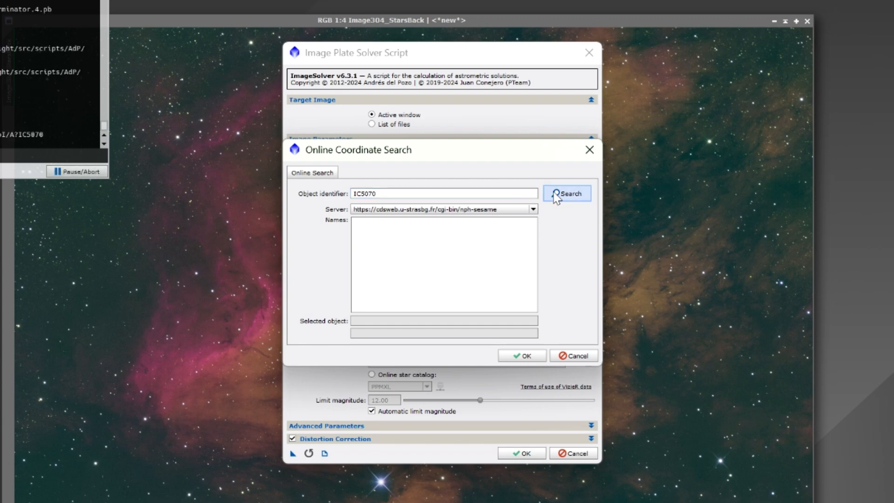
click(354, 232)
click(395, 239)
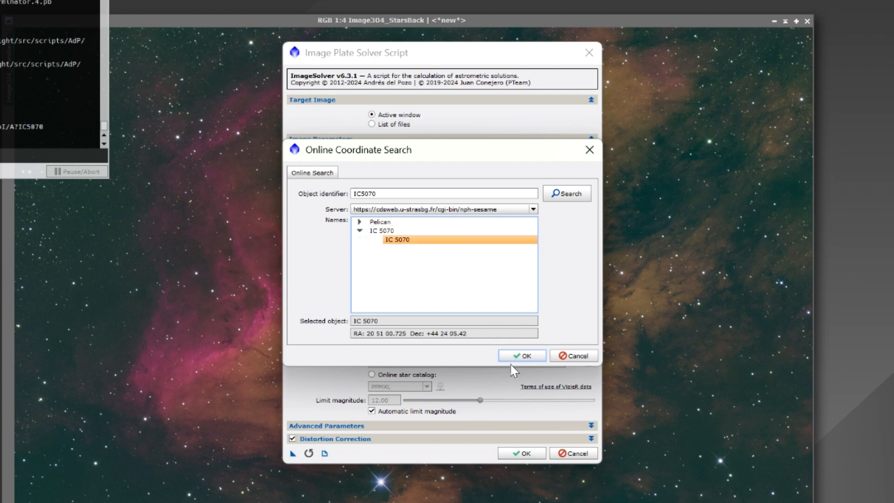
click(520, 356)
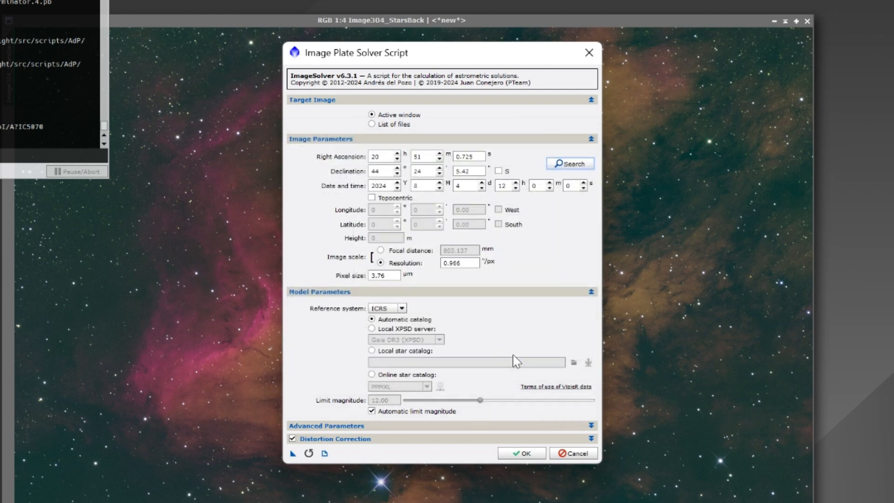
- Define the image scale by focal distance instead of resolution, plate-solve the image, and close the process console
click(381, 251)
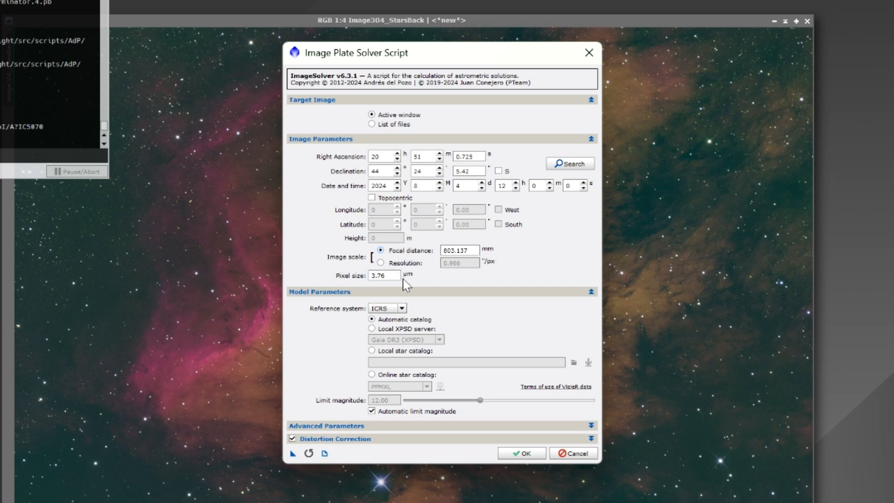
click(514, 452)
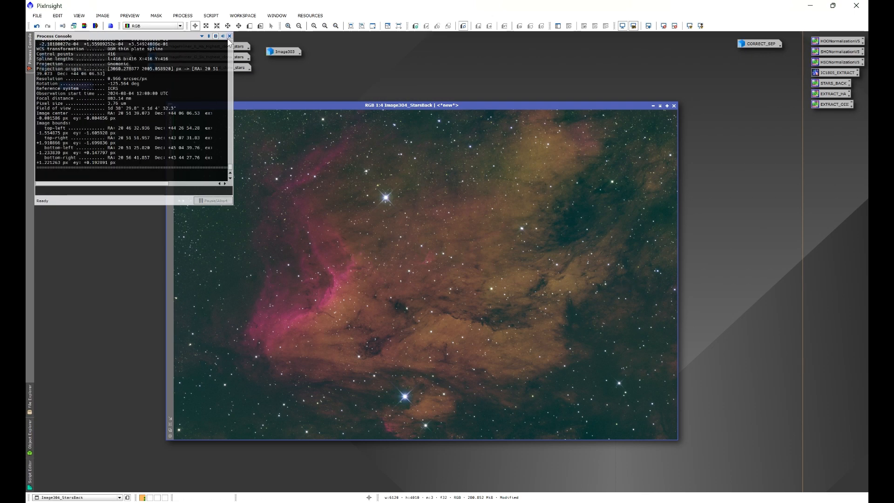
click(229, 36)
- Run SetiAstro's Find Background script on the full Image304_StarsBack image to generate a Background preview, and close the script and console
click(211, 16)
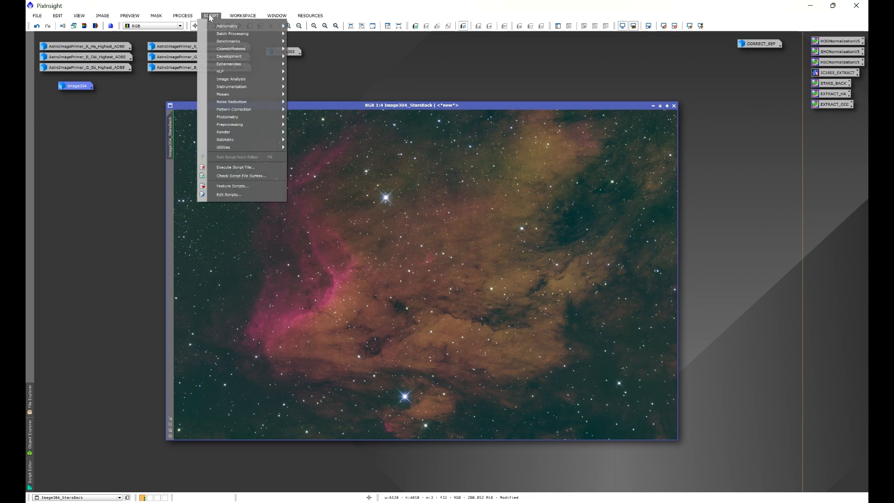
mouse_move(225, 139)
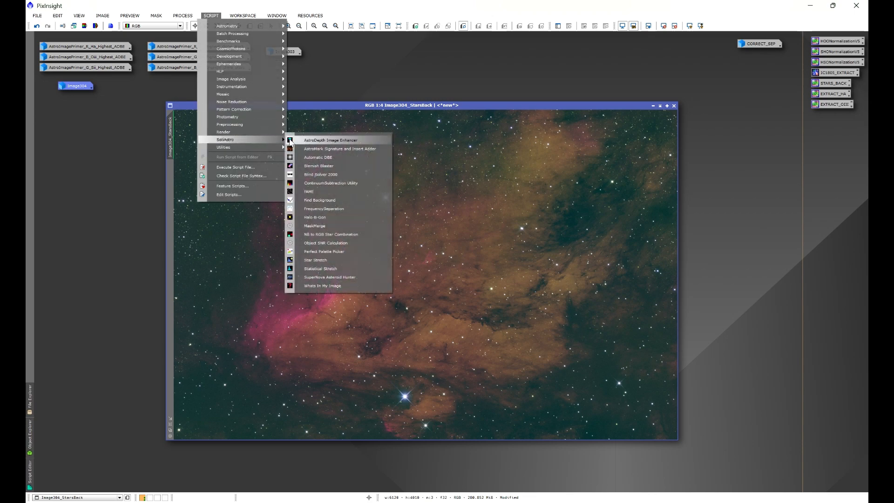
click(316, 200)
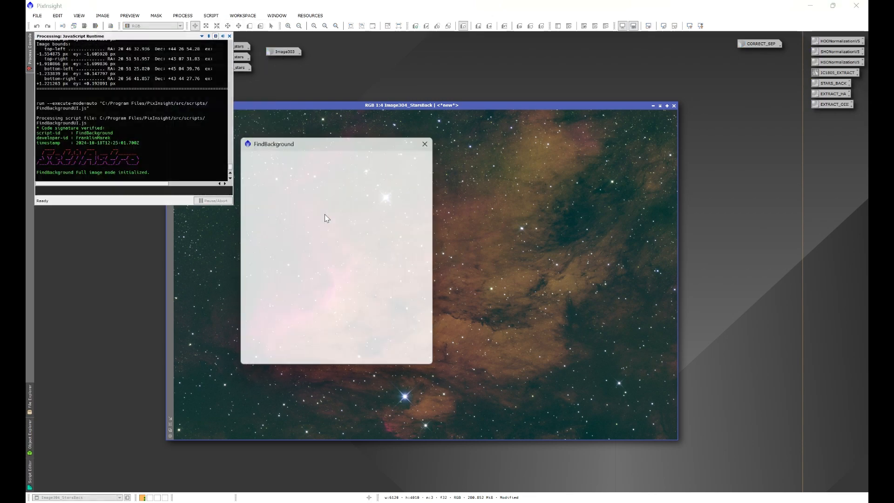
click(425, 361)
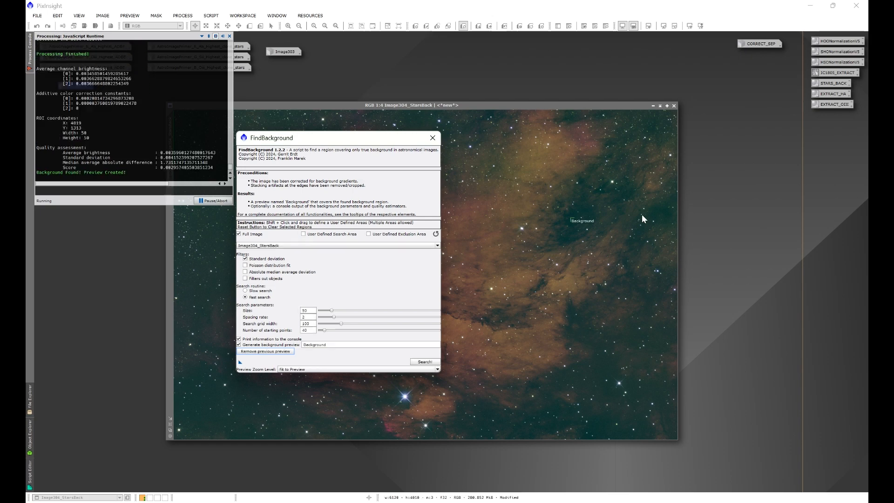
click(432, 138)
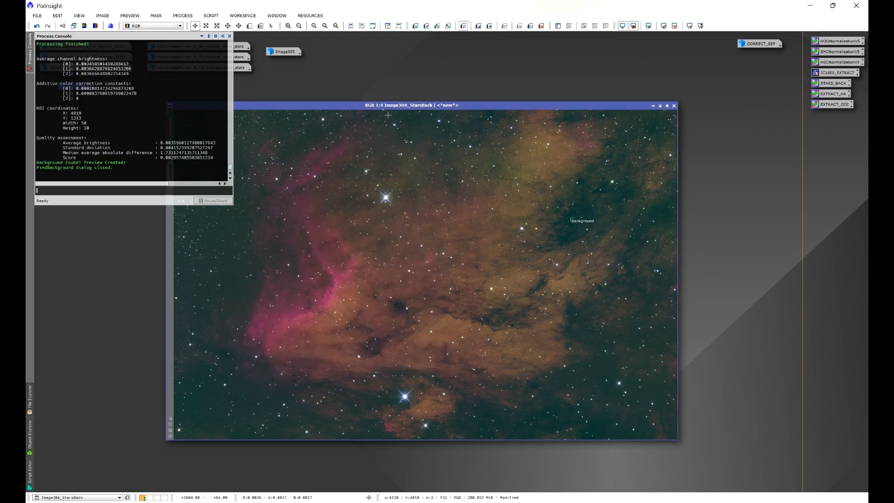
click(229, 35)
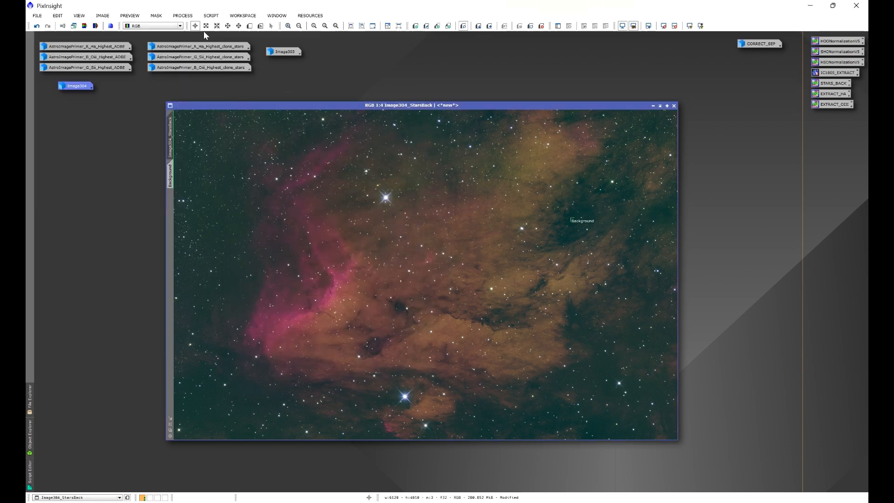
- Open SpectrophotometricColorCalibration, reset it to defaults and set the QE curve to Sony IMX411/455/461/533/571
click(182, 15)
mouse_move(199, 26)
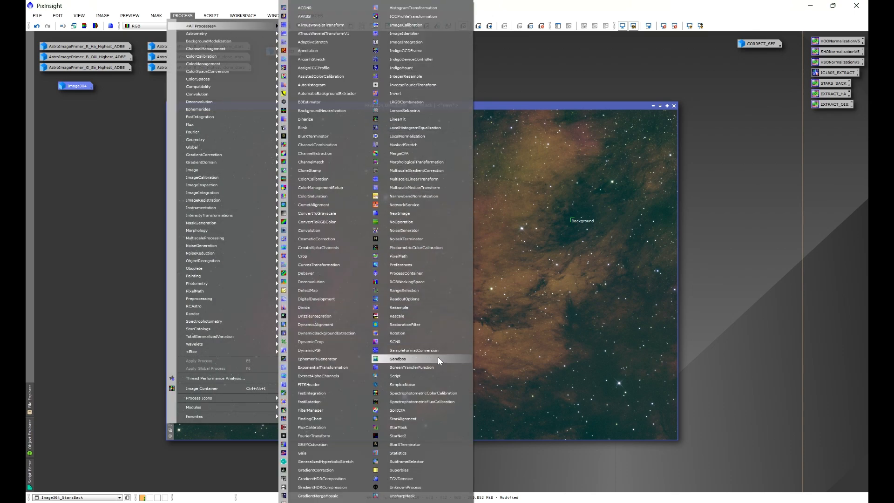
click(416, 394)
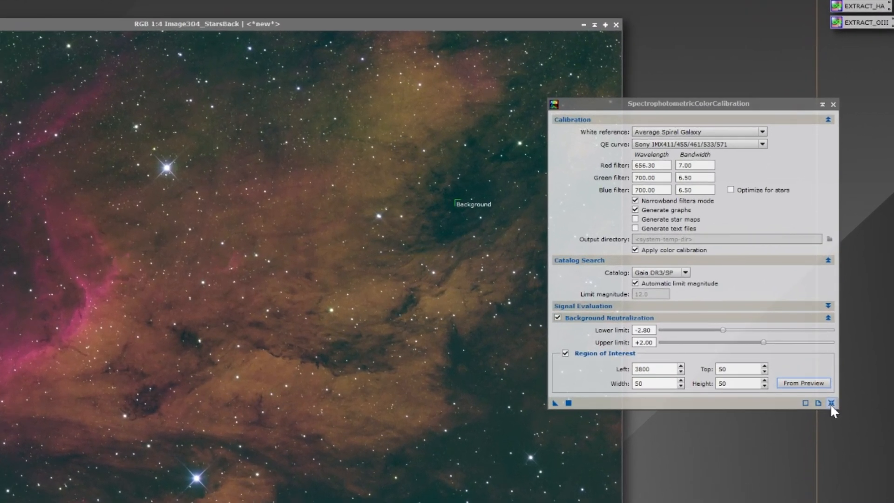
click(812, 348)
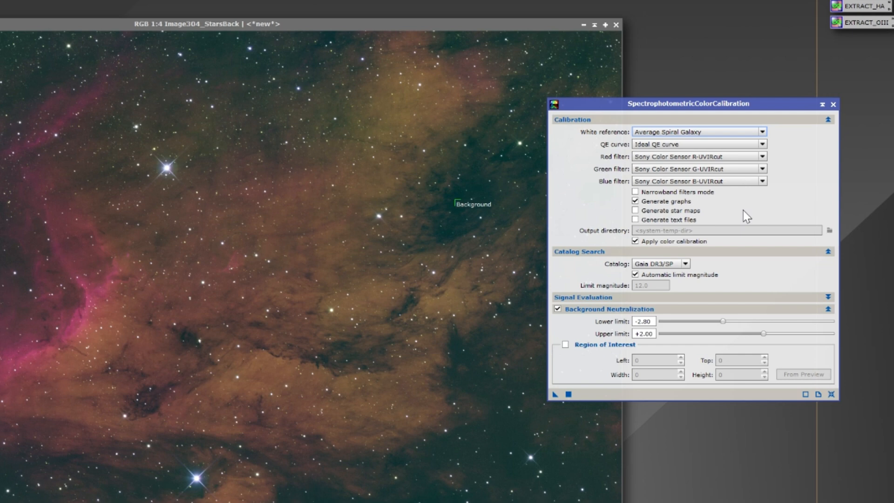
click(634, 145)
click(685, 262)
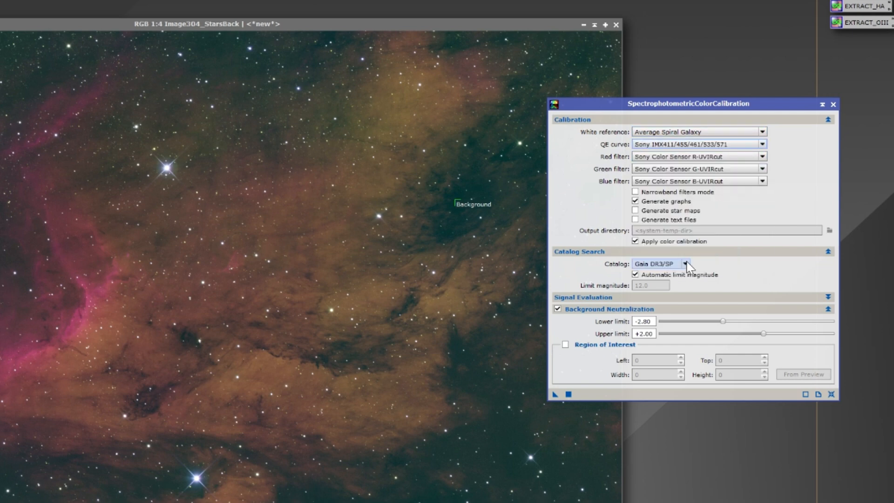
click(721, 157)
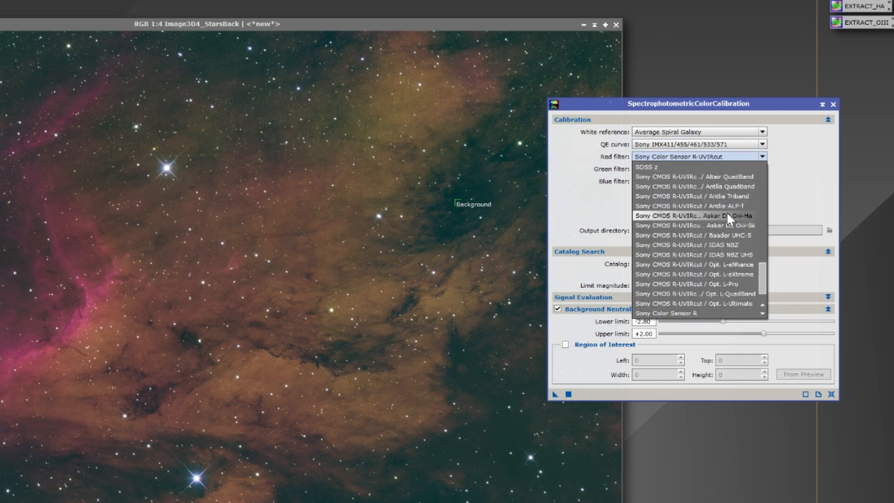
click(787, 189)
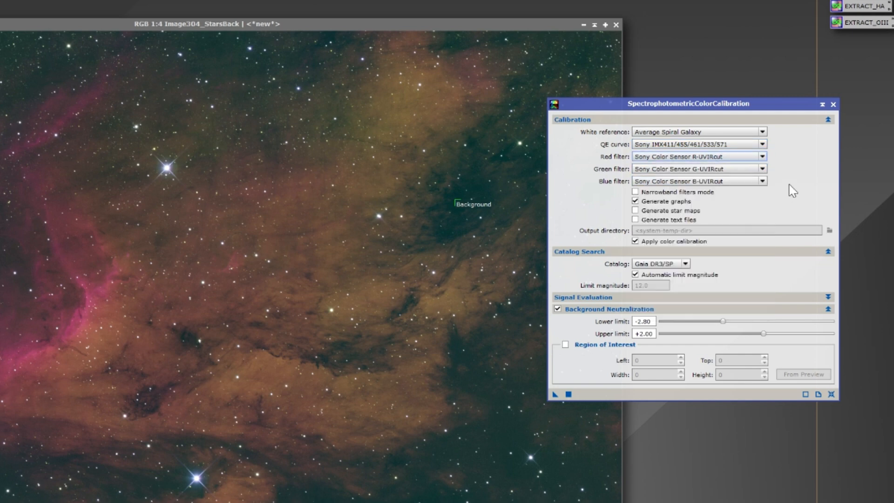
click(641, 160)
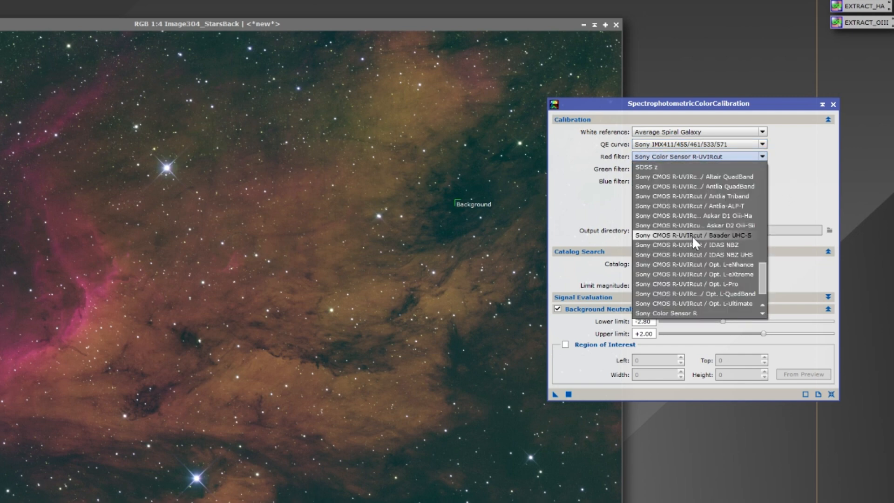
click(789, 190)
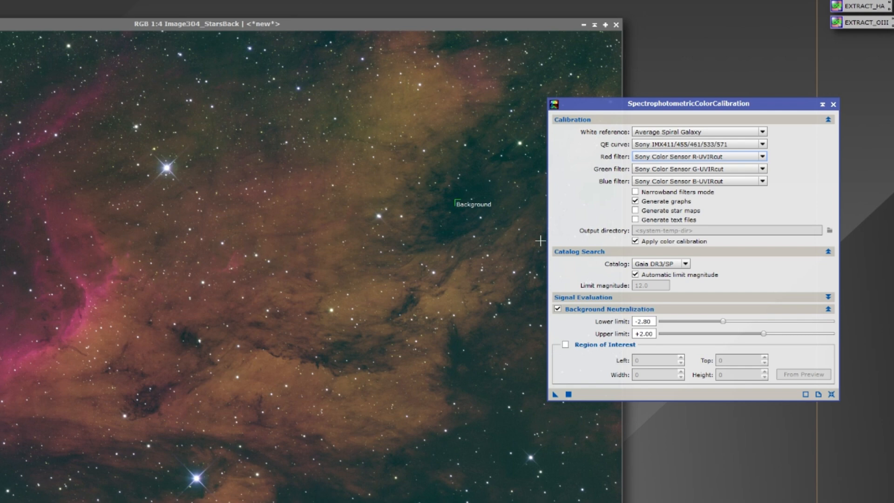
- Enable narrowband filters mode and set the red filter's bandwidth to 7 nm
click(635, 192)
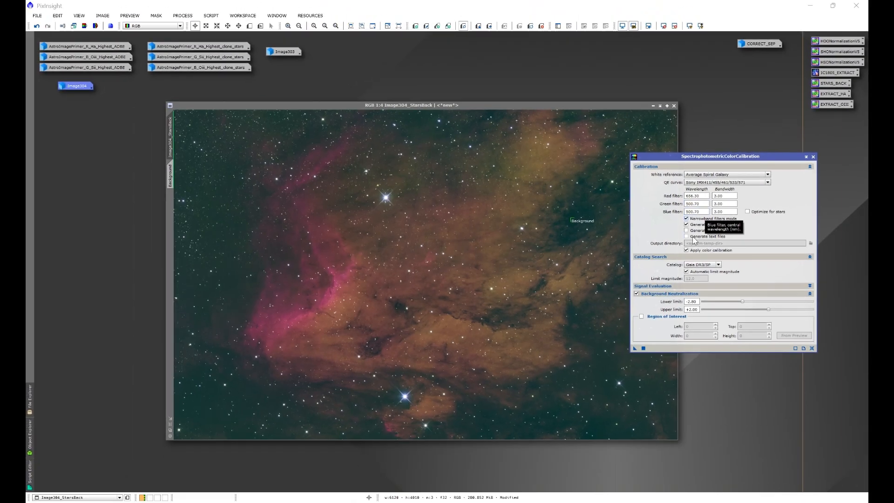
click(552, 502)
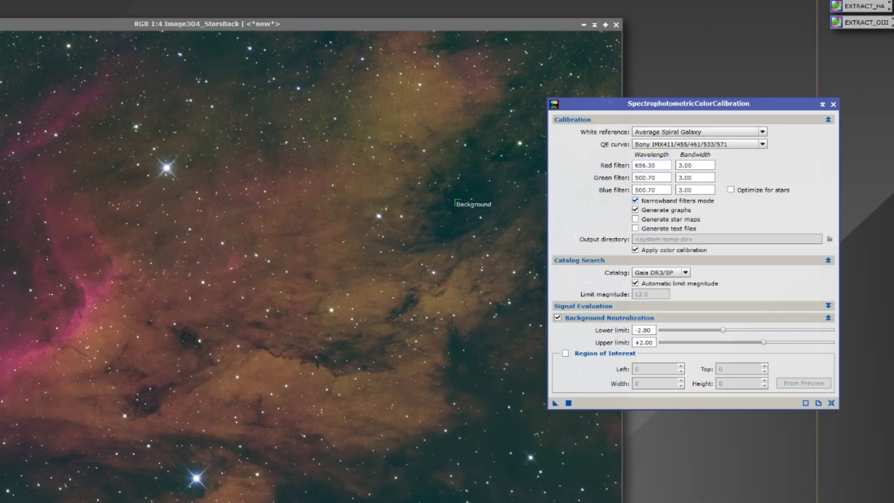
drag(694, 166, 677, 166)
text(7)
- Set the green filter's wavelength to 652 nm and the green and blue filter bandwidths to 6.5 nm
click(692, 177)
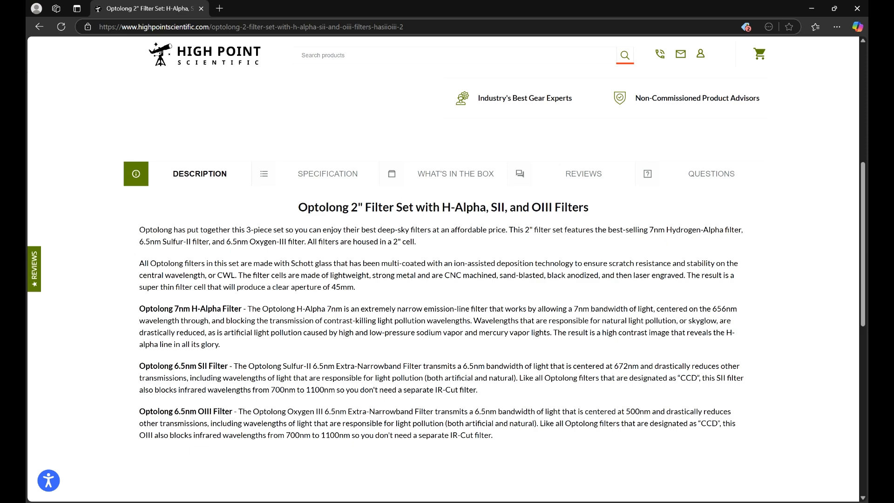
click(546, 499)
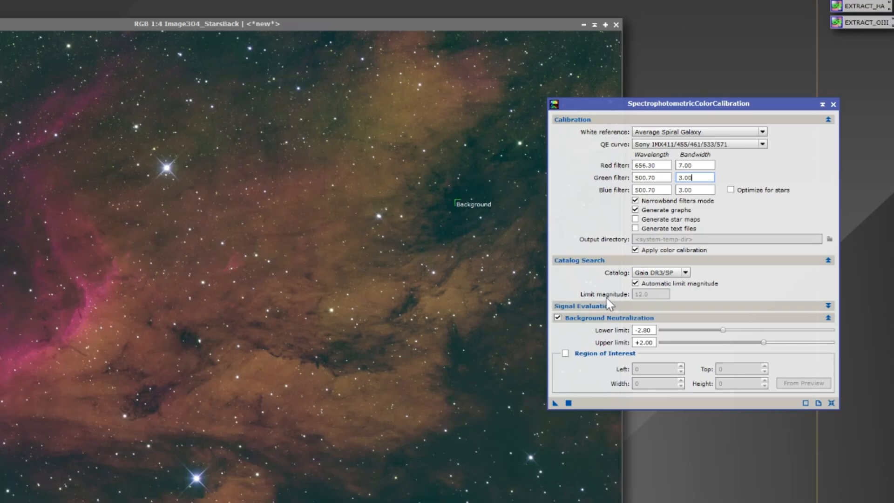
double_click(646, 178)
text(652)
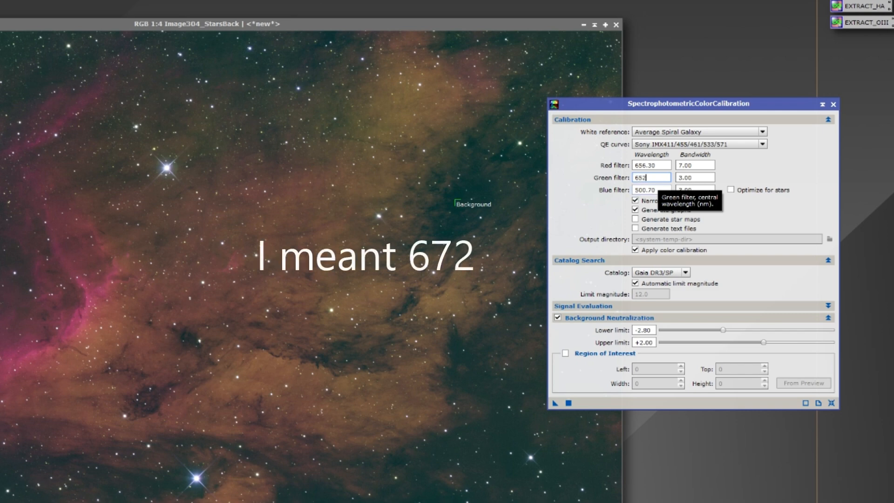
key(Tab)
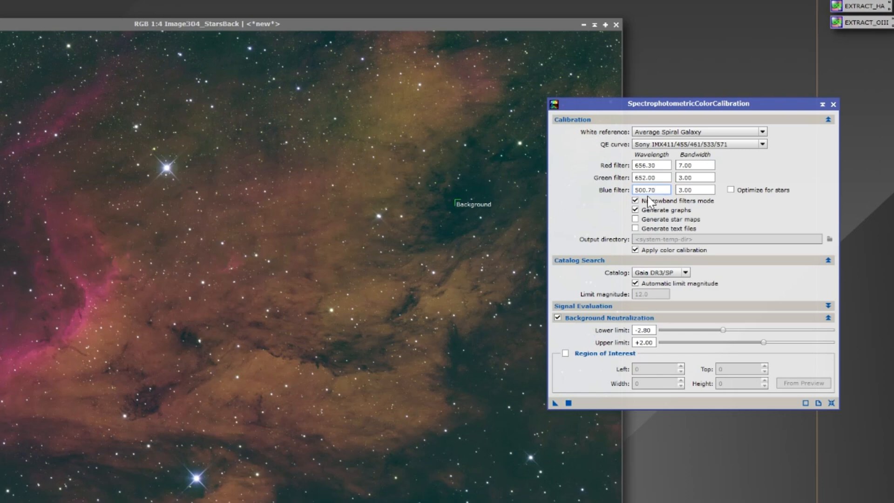
double_click(646, 190)
double_click(686, 177)
text(6.50)
double_click(695, 190)
text(6.5)
- Take the background neutralization region of interest from the Background preview and apply the color calibration to Image304_StarsBack
click(566, 354)
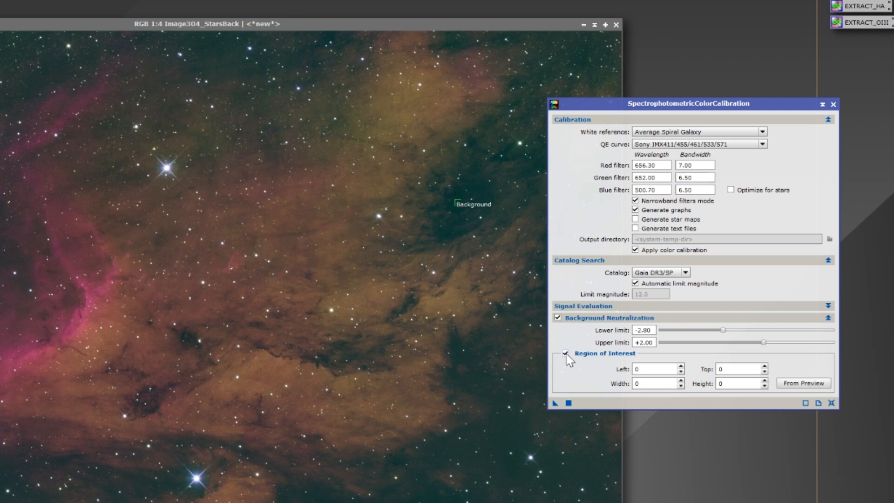
click(806, 385)
click(287, 255)
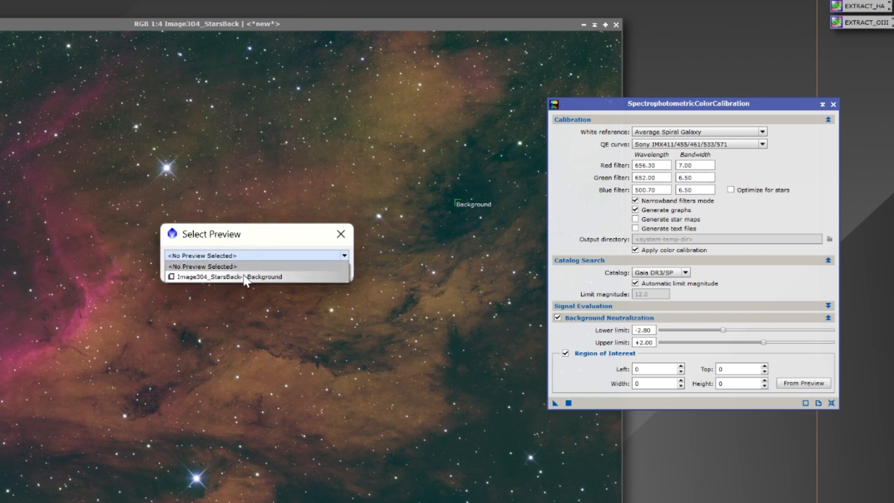
click(262, 277)
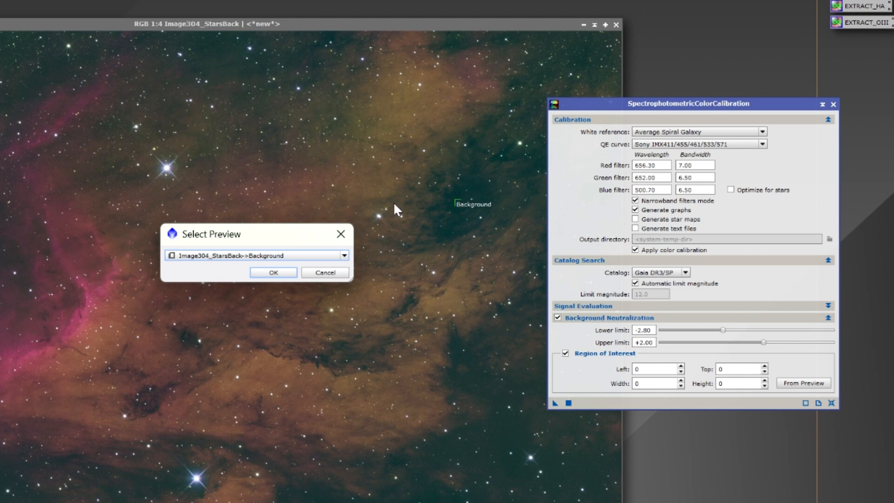
click(274, 272)
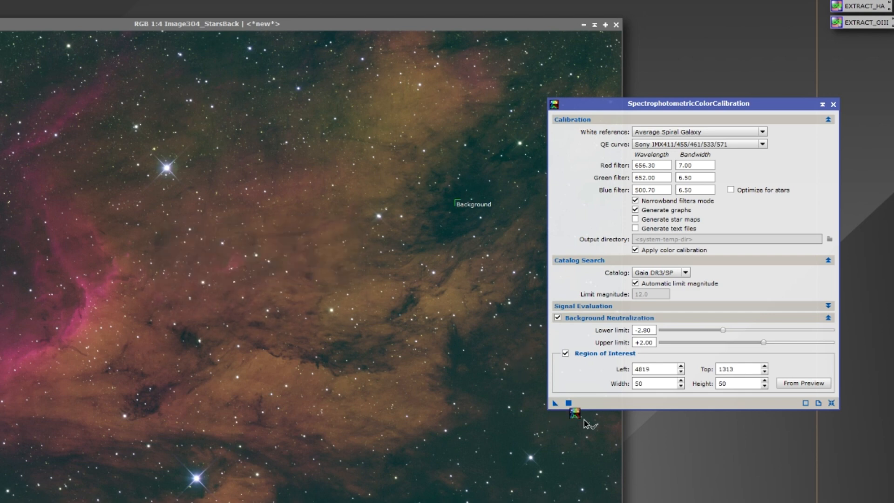
click(568, 402)
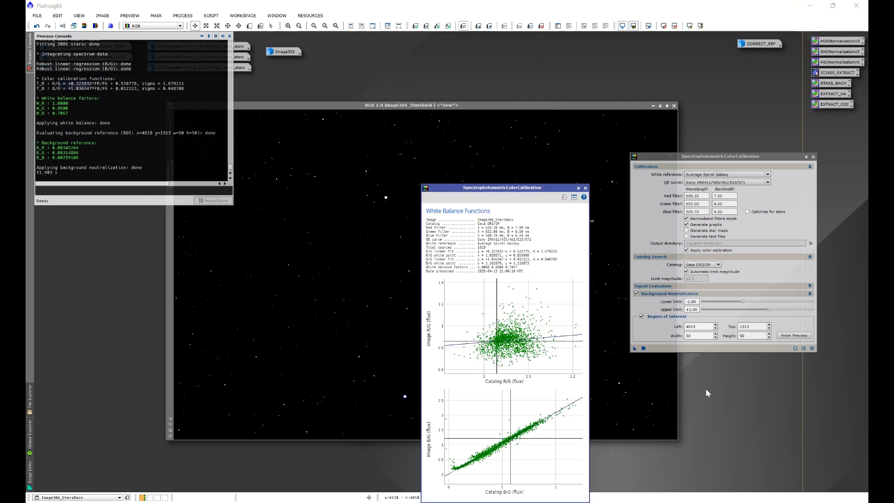
- Close the white balance graphs and SpectrophotometricColorCalibration, and delete all previews from Image304_StarsBack
click(585, 188)
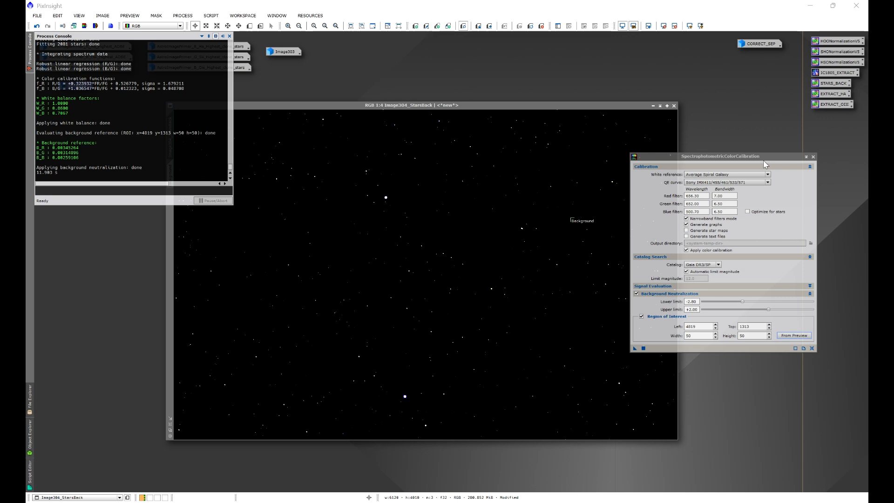
click(813, 156)
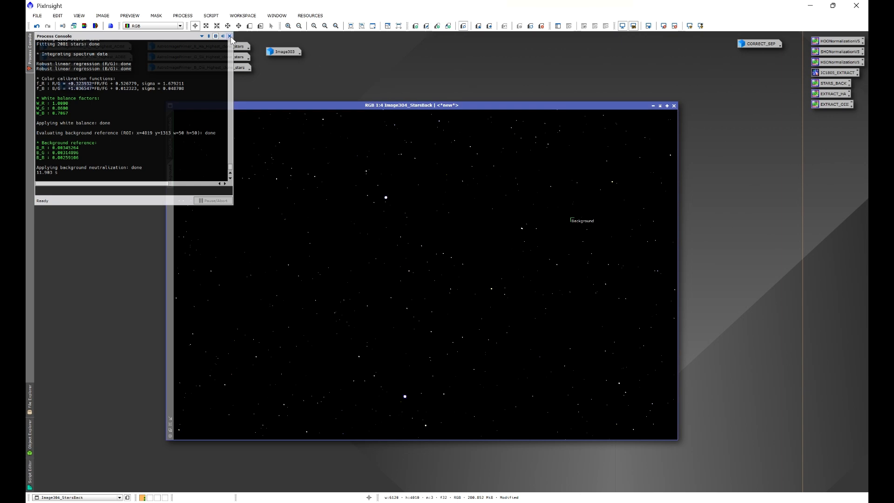
click(129, 15)
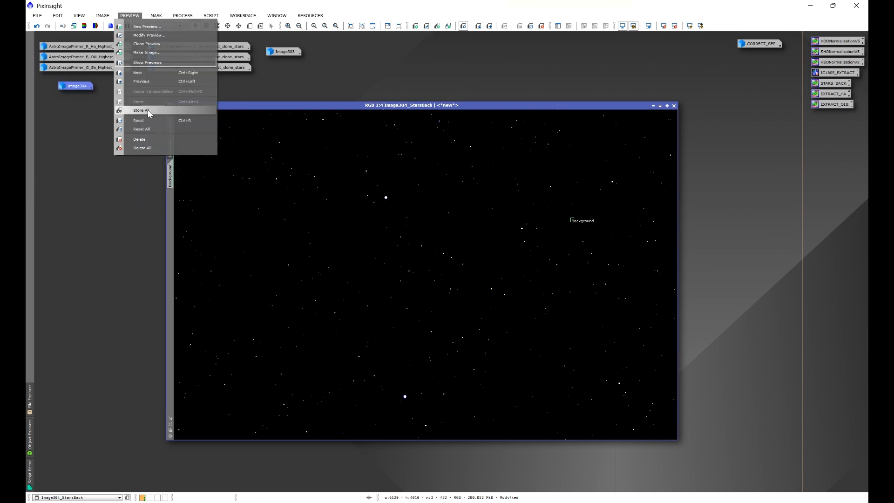
click(142, 148)
- Auto-stretch the display of Image304_StarsBack and briefly view the iconized Image304 before minimizing it again
drag(286, 107, 306, 110)
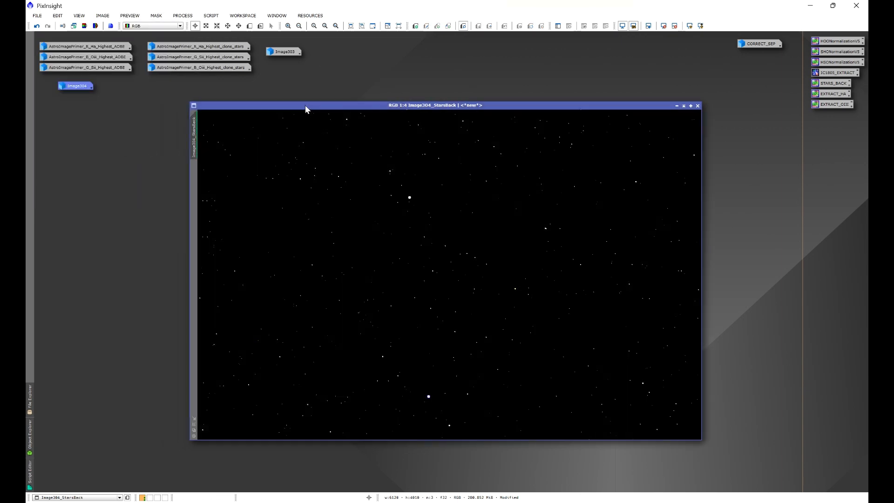
key(ctrl+a)
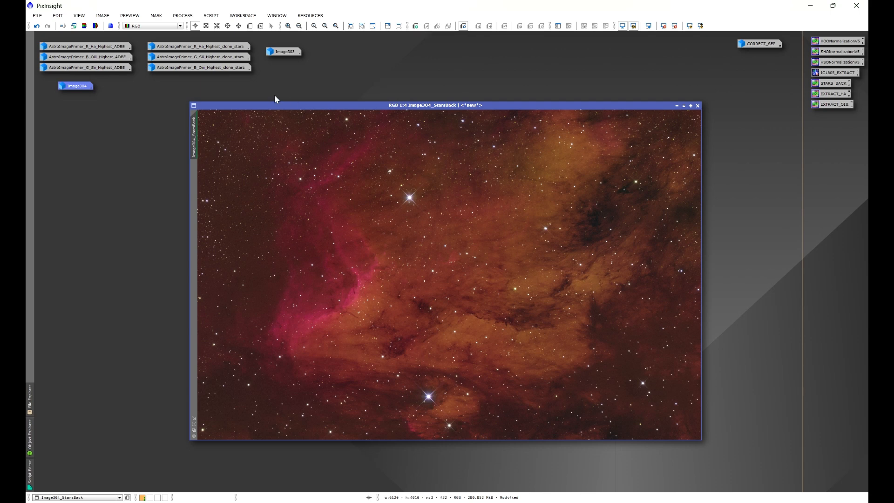
double_click(79, 86)
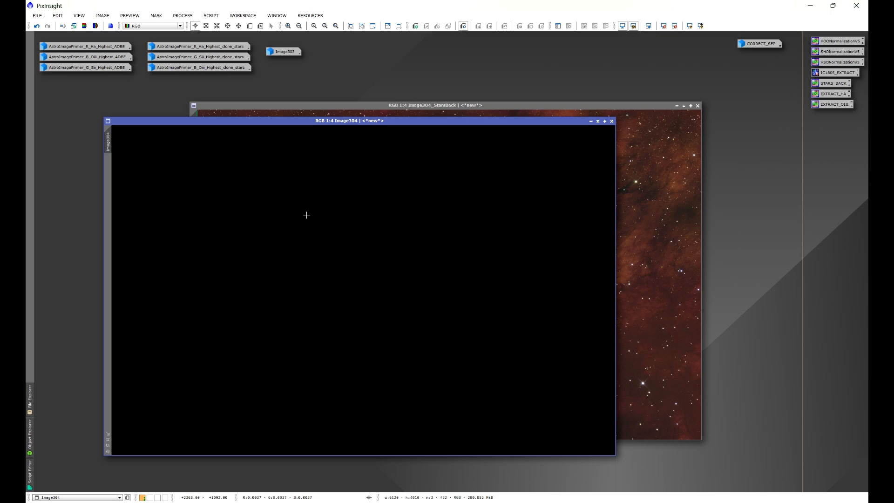
click(591, 121)
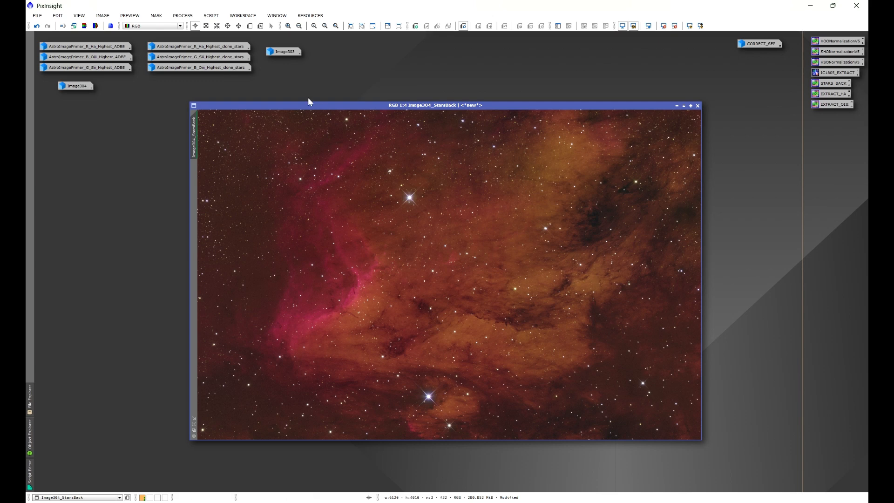
- Open the Star Console script and select Image304_StarsBack as the image to process
click(211, 16)
mouse_move(226, 72)
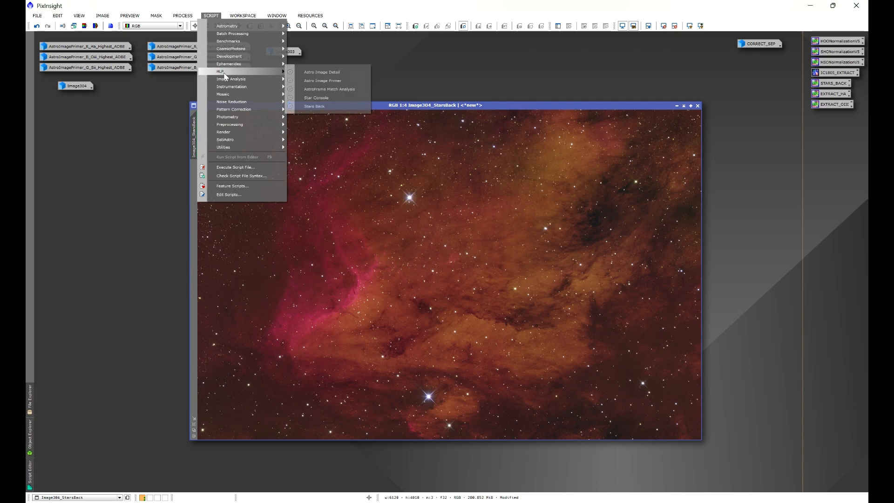
click(313, 98)
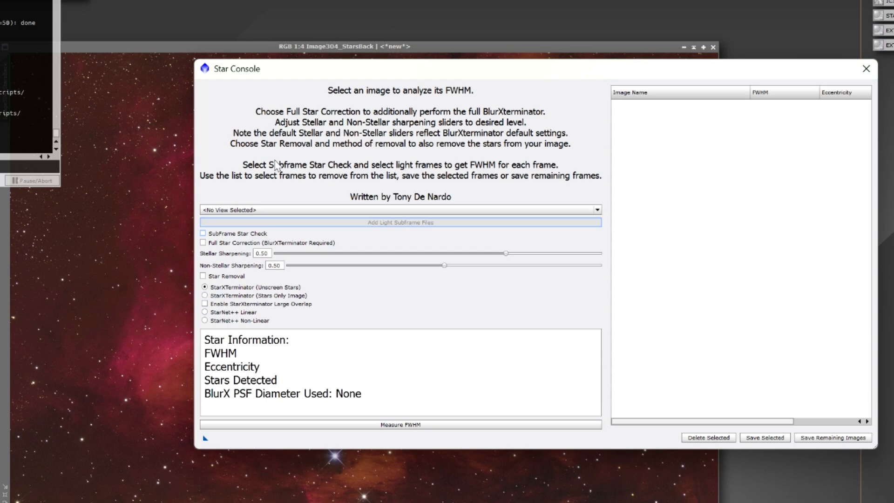
click(254, 211)
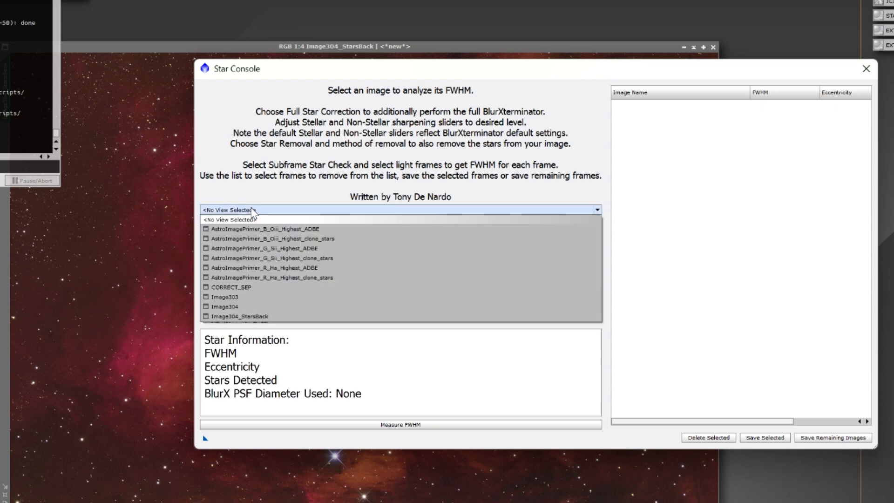
click(244, 319)
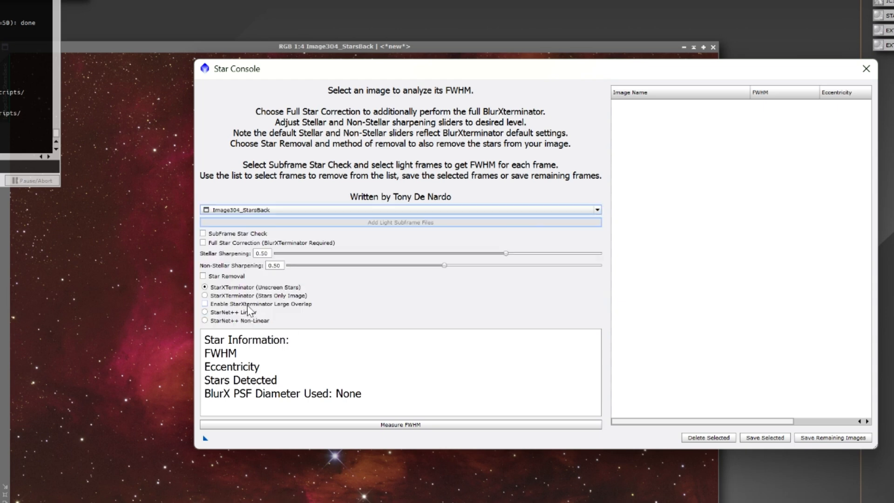
- Run Star Console with Full Star Correction and Star Removal enabled, using the StarXTerminator (Unscreen Stars) method, and close the script
click(203, 243)
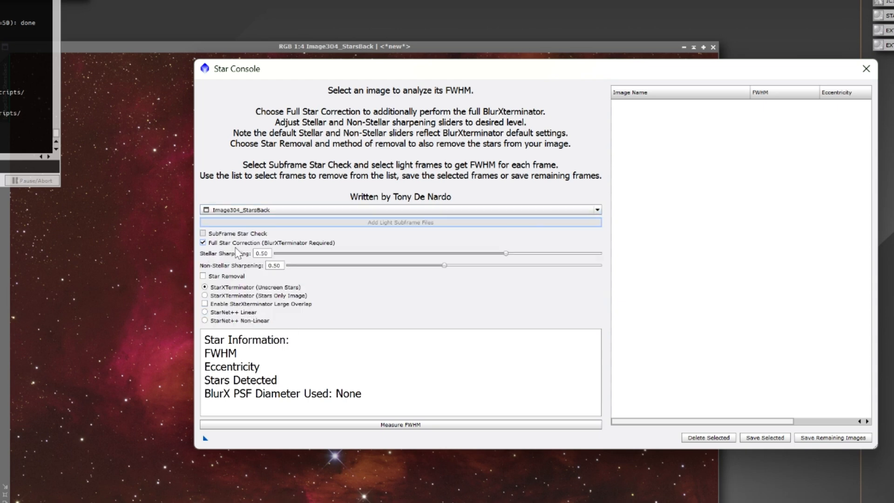
click(203, 276)
click(395, 425)
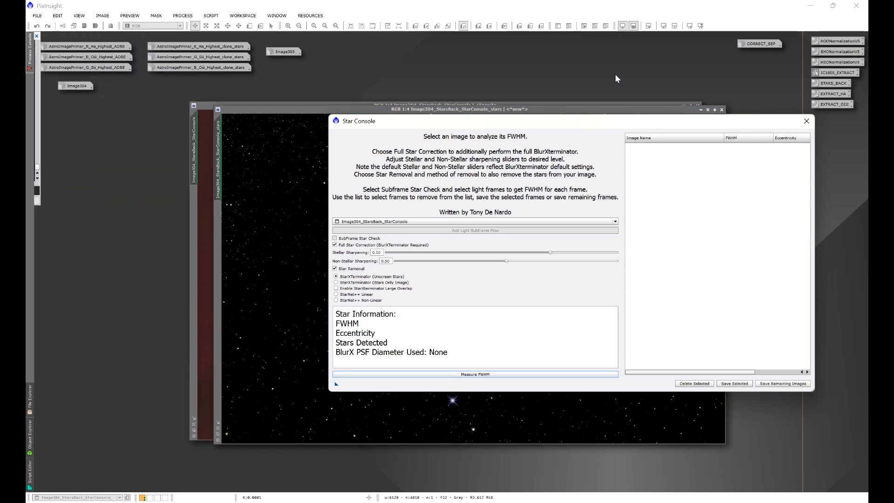
click(806, 121)
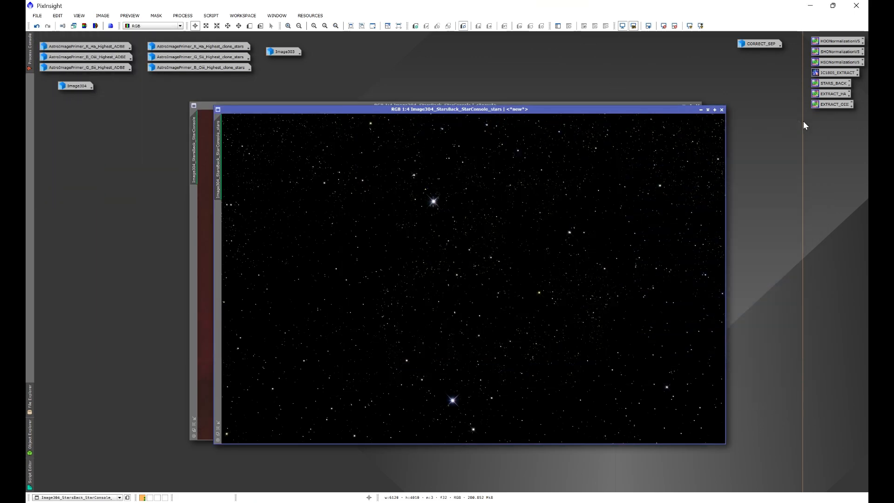
- Close the starless image Image304_StarsBack_StarConsole without saving and reposition the stars-only image window
click(206, 159)
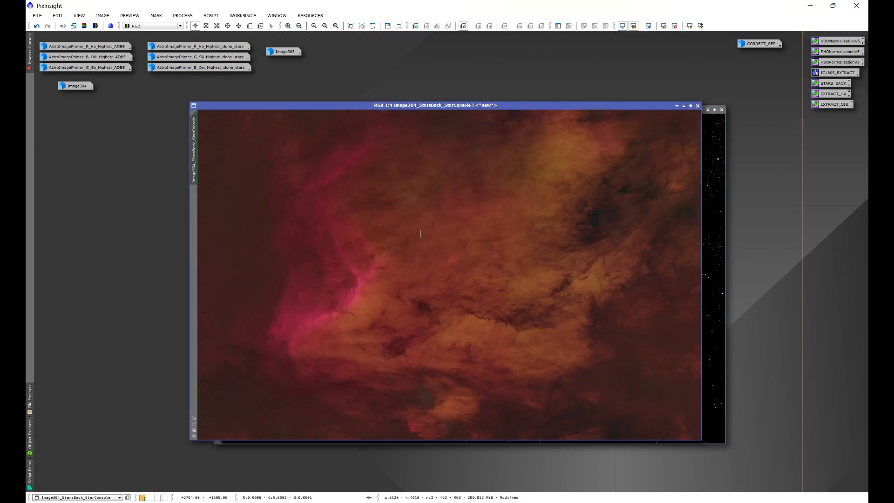
click(698, 105)
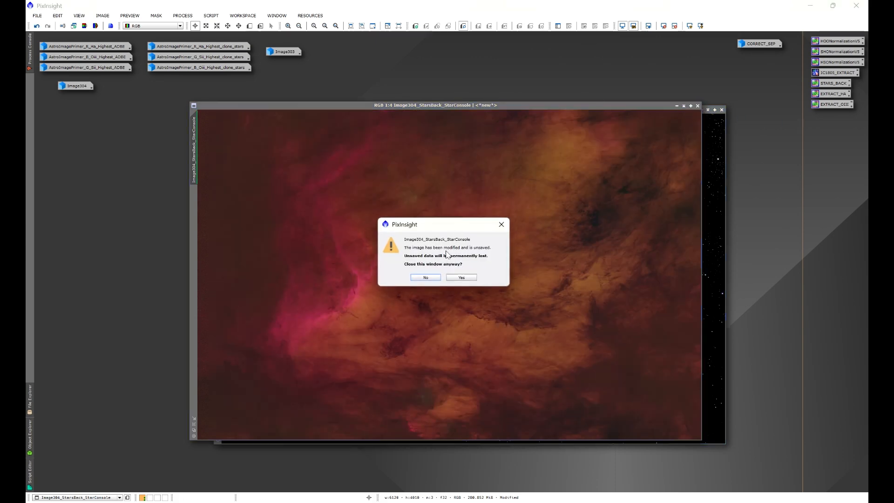
click(463, 280)
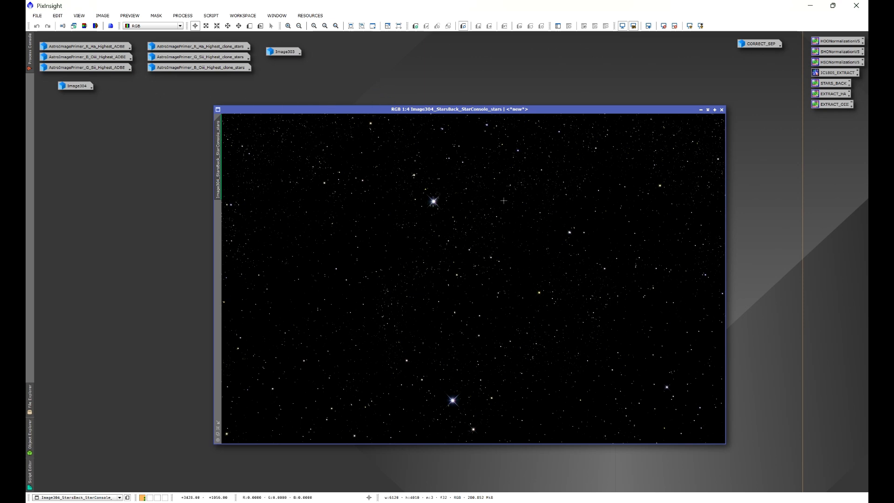
drag(481, 107, 443, 115)
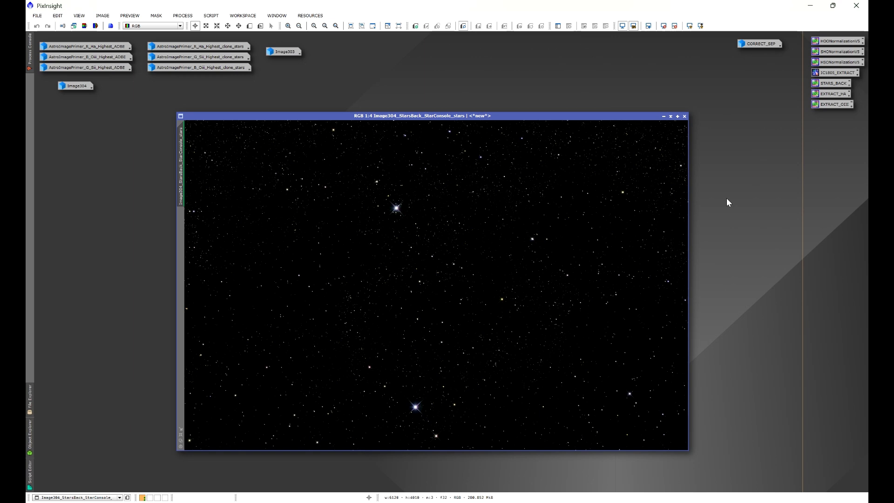
click(211, 18)
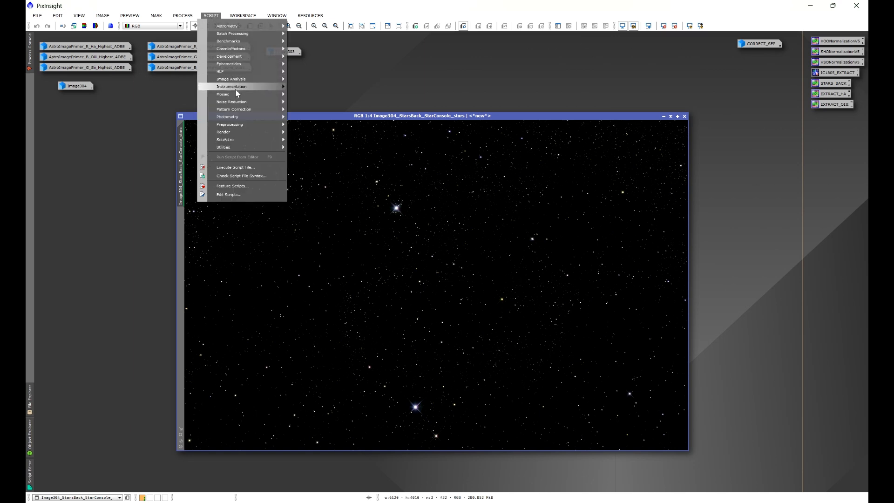
mouse_move(235, 142)
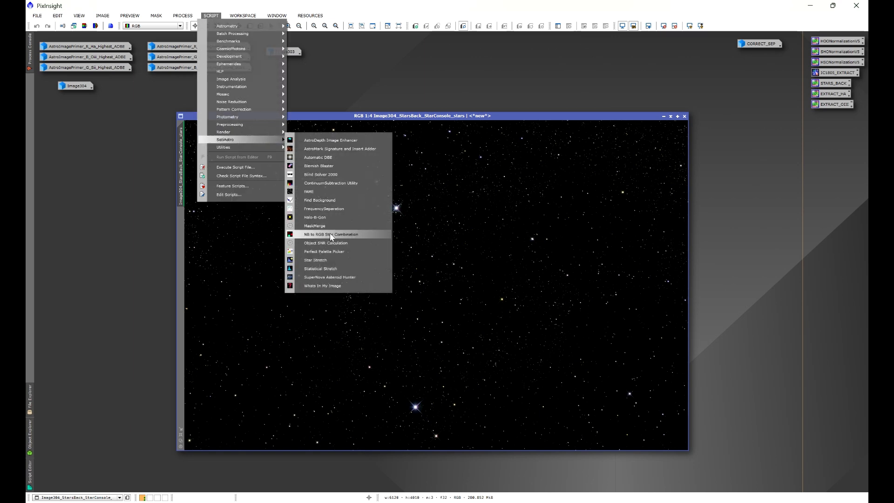
click(344, 237)
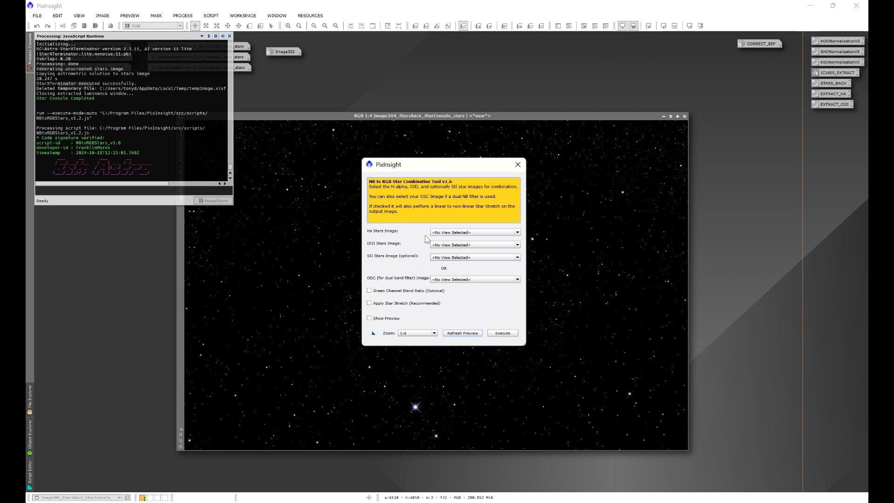
click(450, 280)
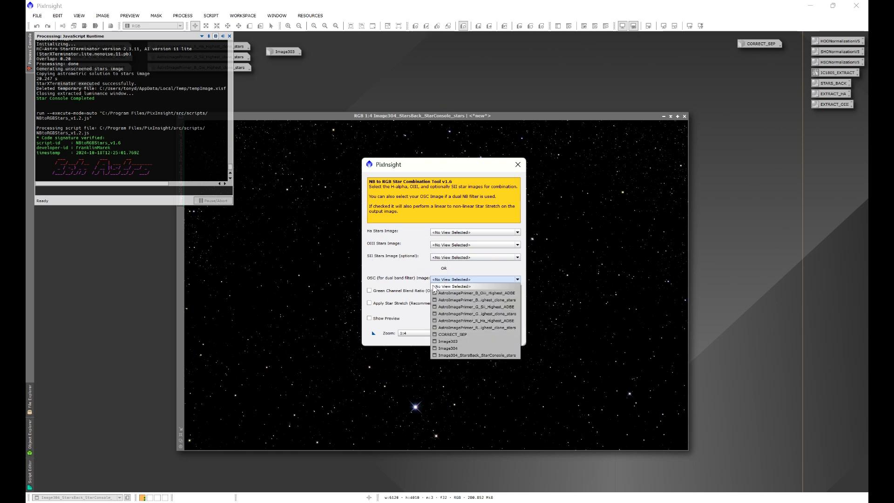
click(416, 268)
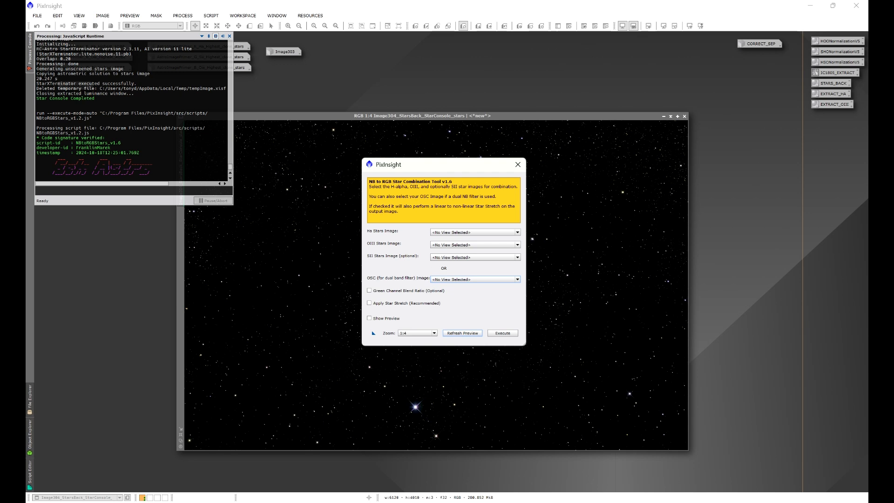
click(518, 165)
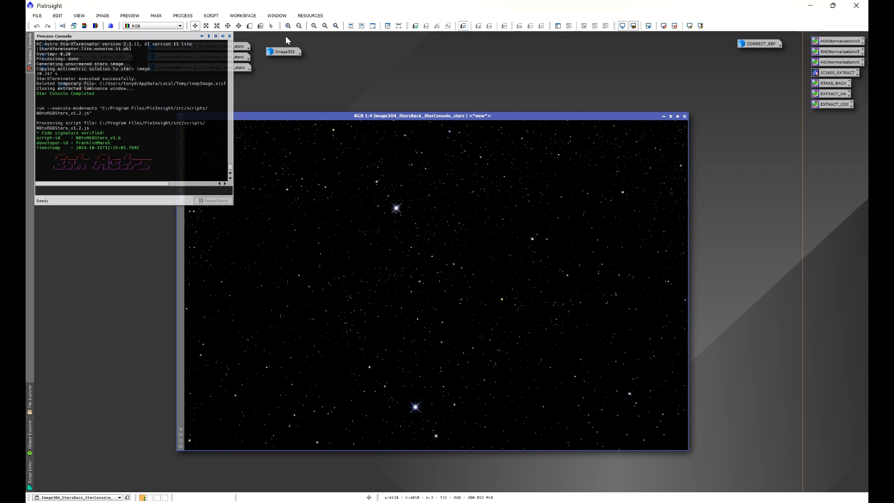
click(230, 36)
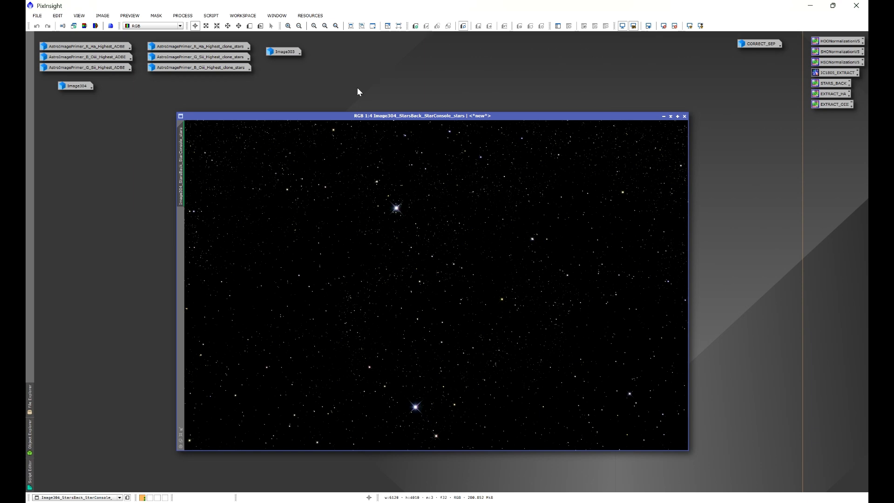
- Extract the R, G and B channels from Image304_StarsBack_StarConsole_stars and spread out the resulting channel windows
click(97, 26)
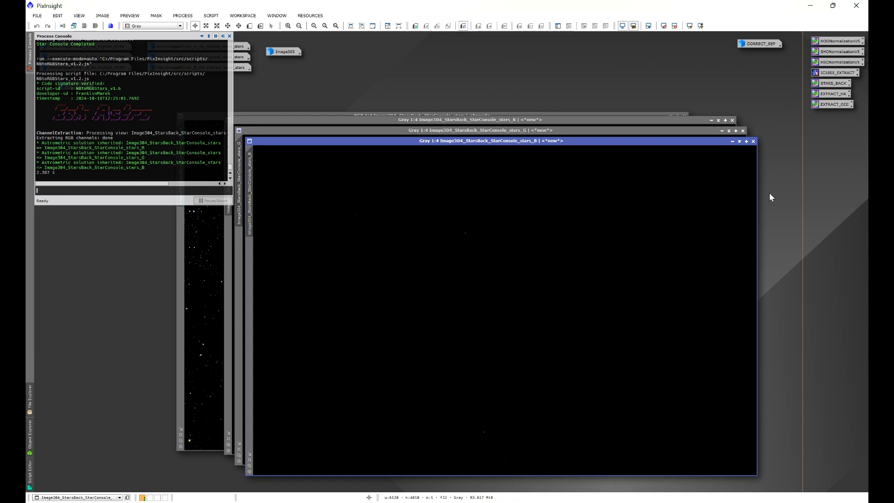
click(229, 37)
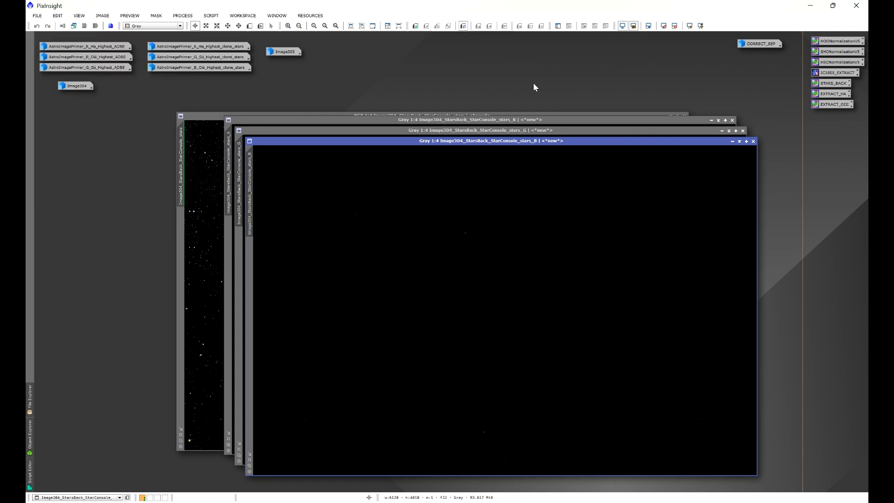
click(509, 121)
drag(537, 122, 541, 169)
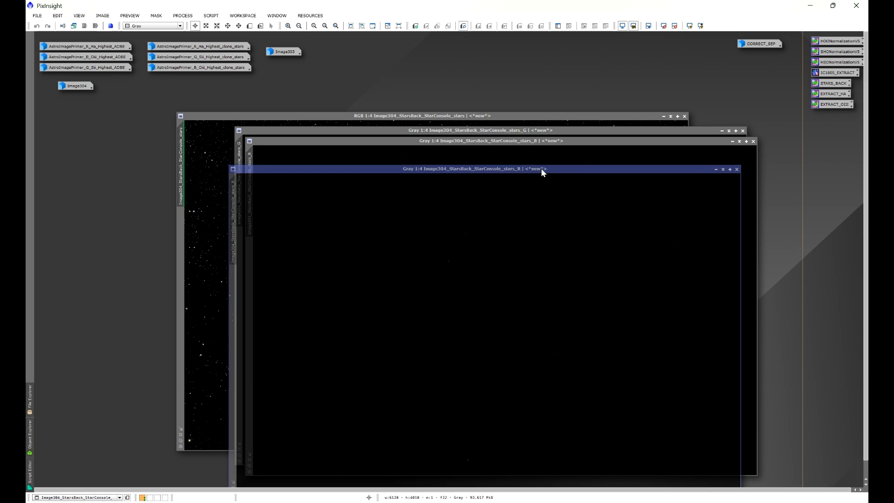
click(531, 132)
drag(522, 131, 533, 193)
click(540, 141)
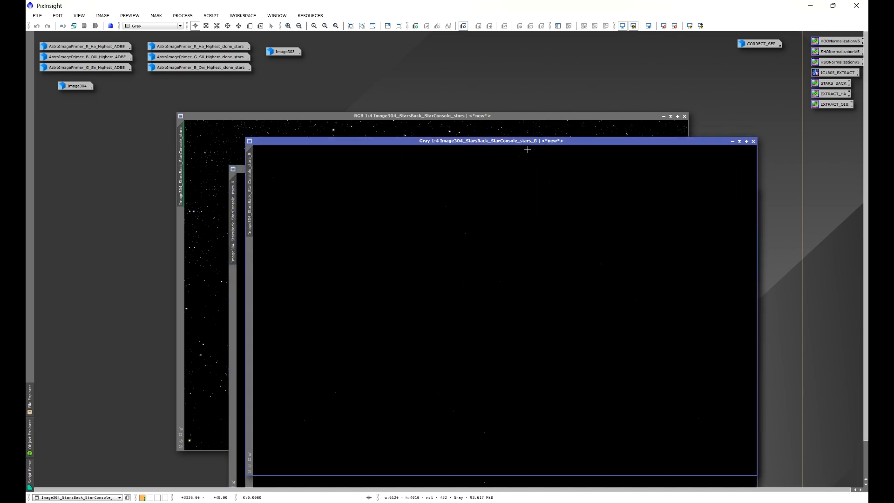
- Minimize the color stars image and its three channel images to icons, moving the stars icon beneath Image303
click(663, 116)
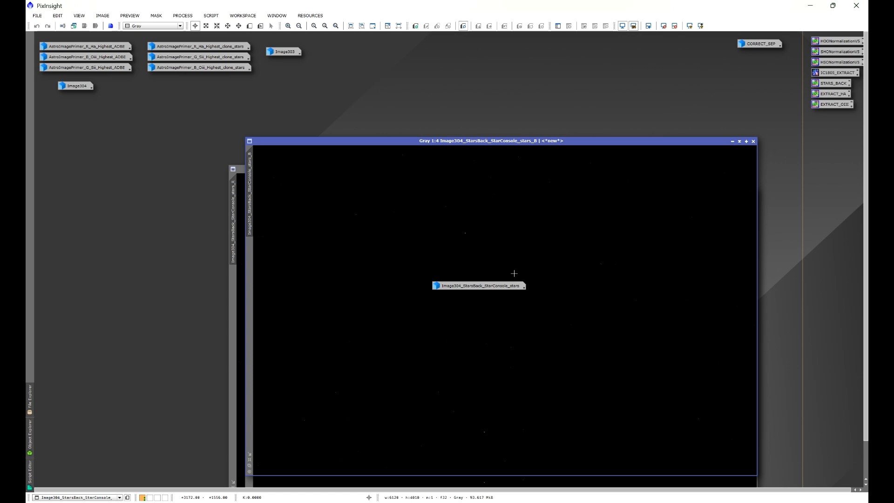
drag(494, 287, 383, 61)
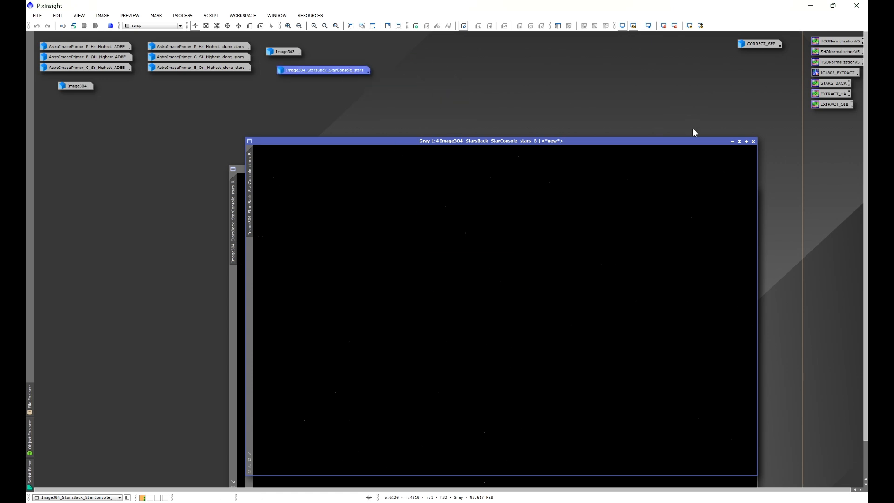
click(733, 141)
click(716, 169)
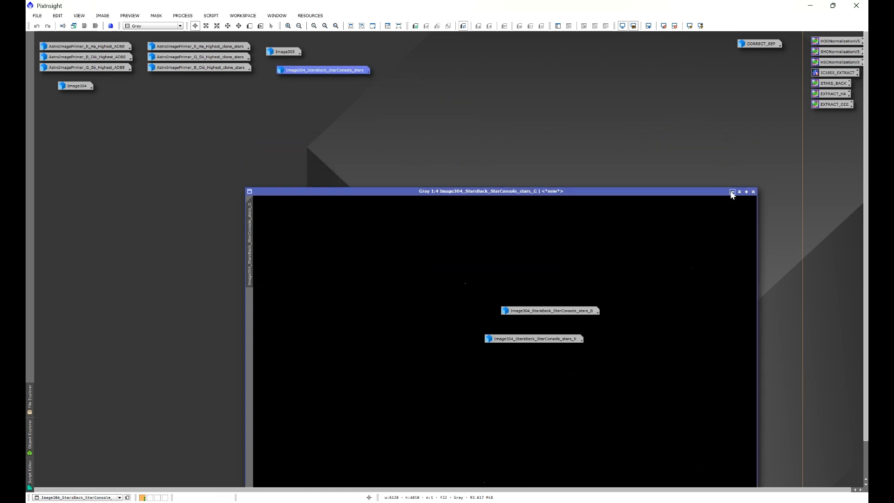
click(732, 191)
- Select the three channel icons, arrange them in a column and place them beside the other image icons
drag(553, 235, 553, 379)
right_click(550, 360)
mouse_move(624, 395)
click(712, 396)
drag(573, 318, 446, 50)
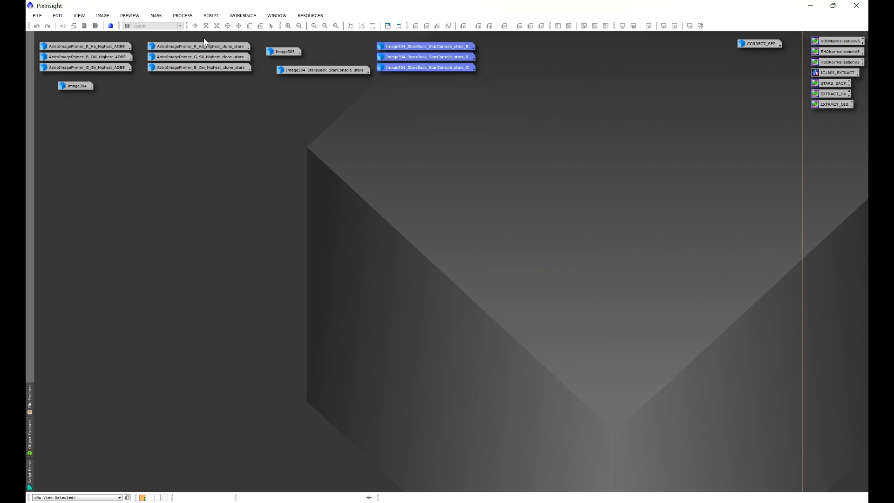
- Open the NB to RGB Star Combination script and assign the extracted stars' R channel to Ha, B to OIII and G to SII
click(210, 16)
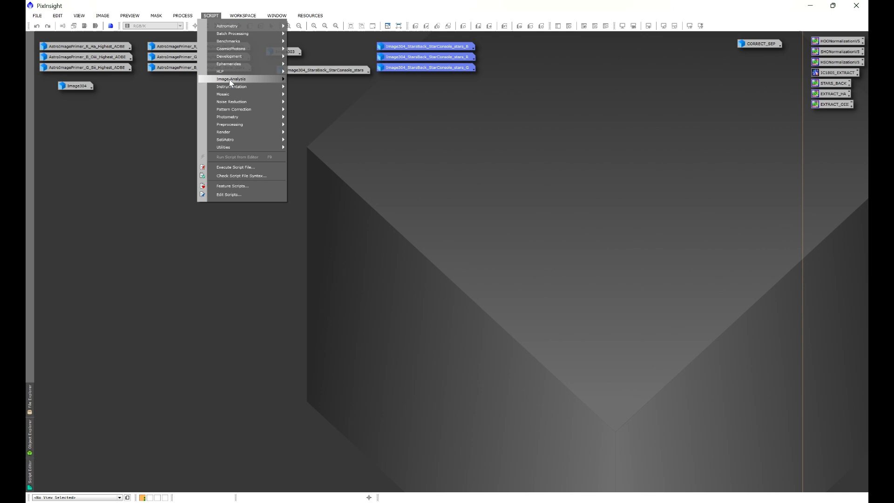
mouse_move(233, 139)
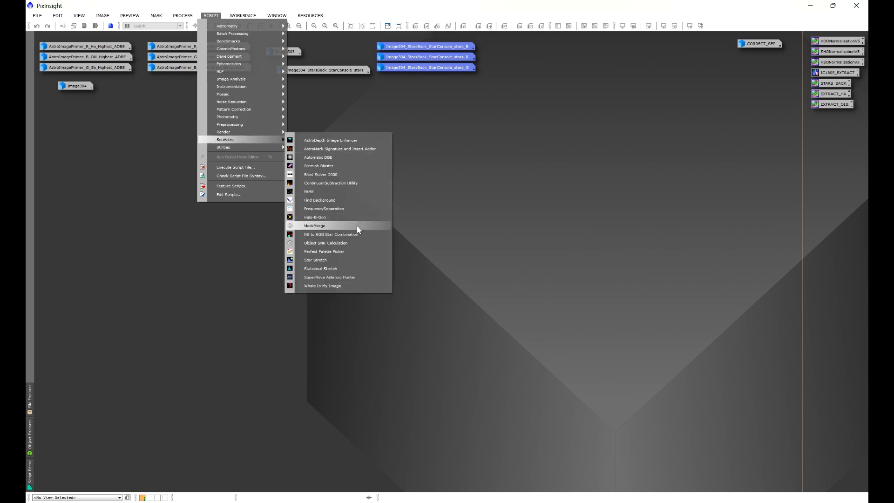
click(347, 236)
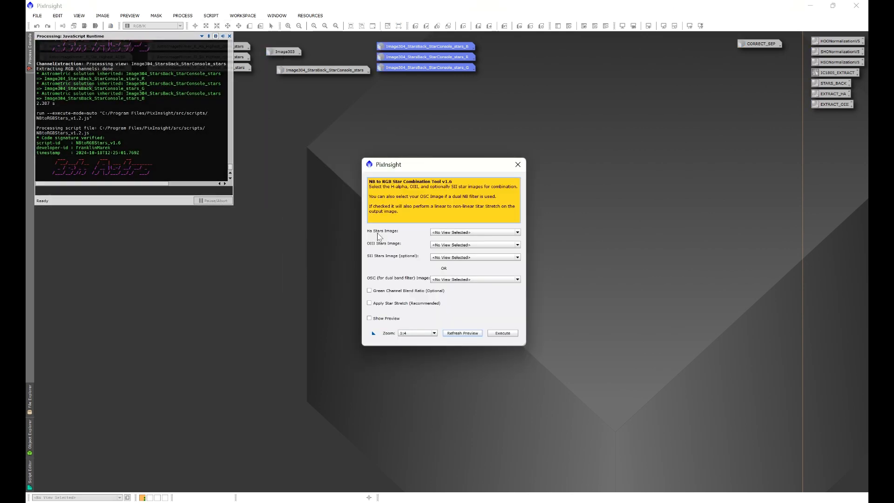
click(475, 232)
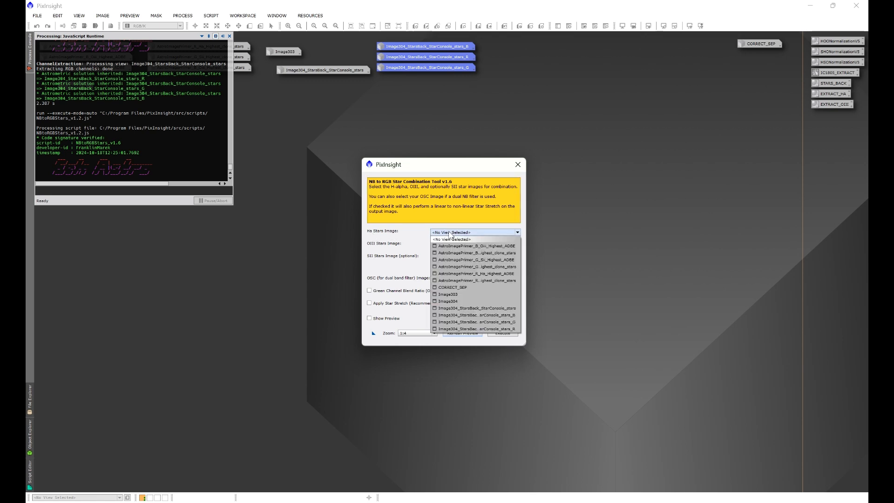
click(507, 330)
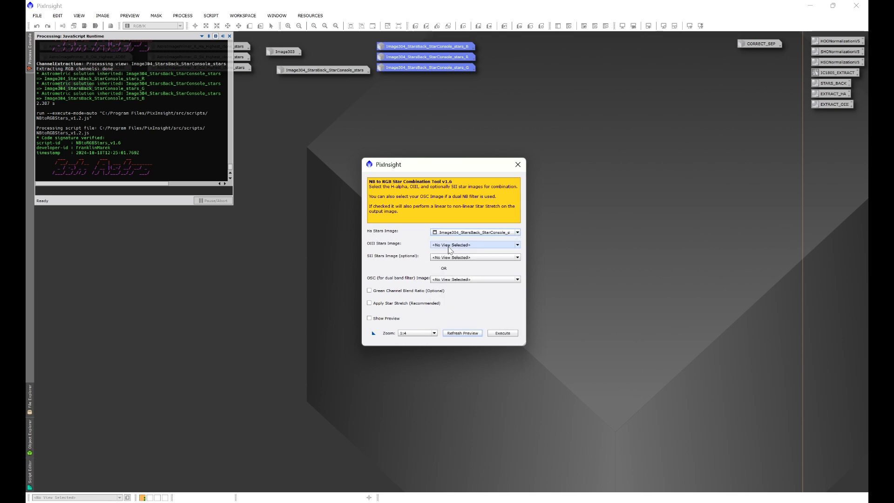
click(475, 245)
click(502, 329)
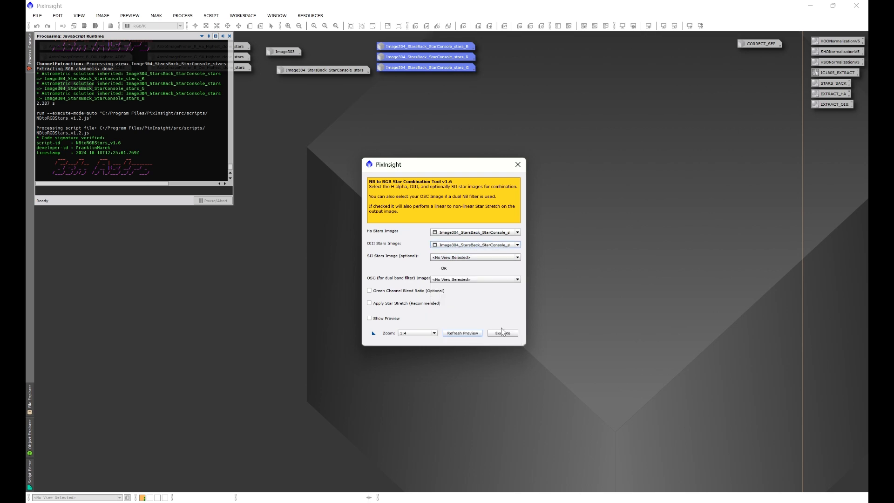
click(441, 257)
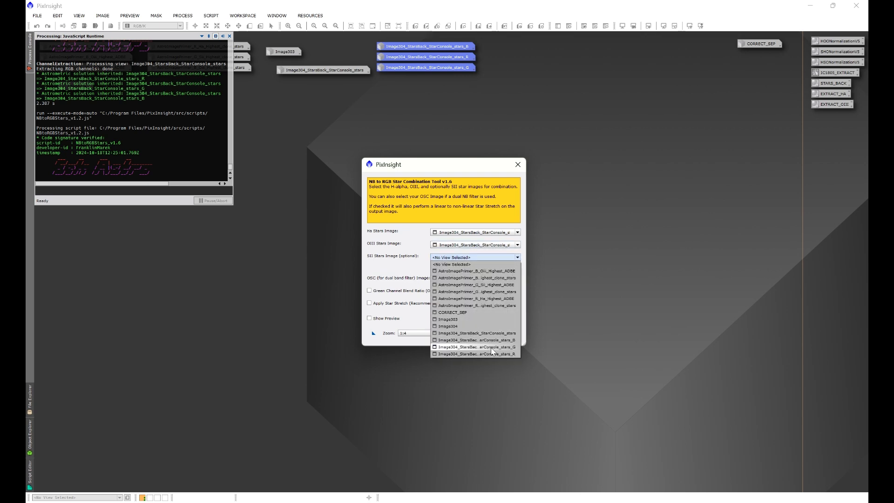
click(503, 348)
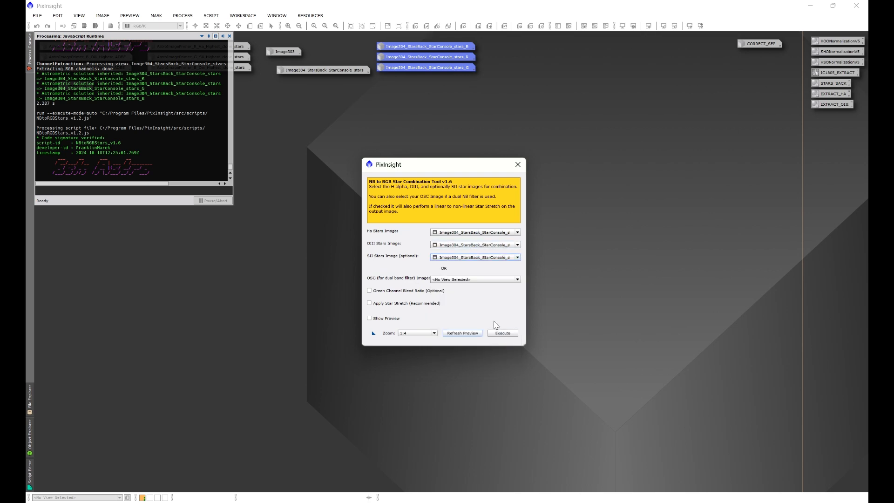
- Enable Apply Star Stretch, run the star combination and move the resulting RGB stars image clear of the CORRECT_SEP icon
click(370, 303)
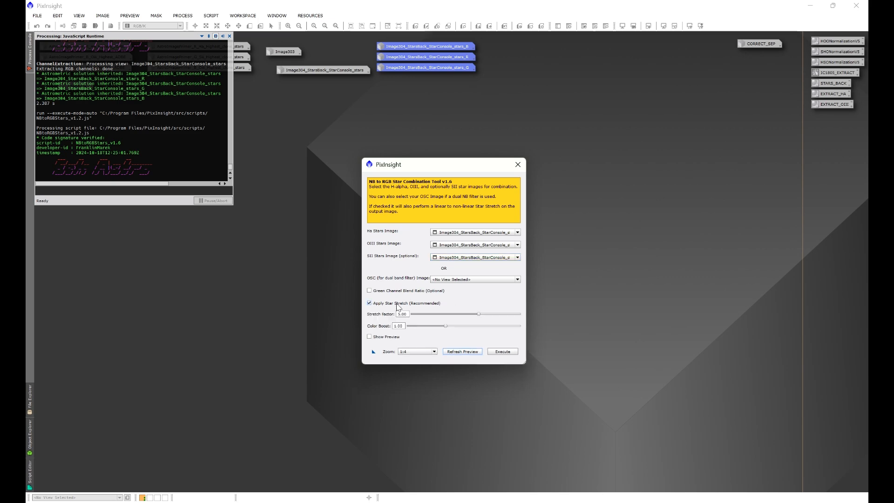
click(502, 352)
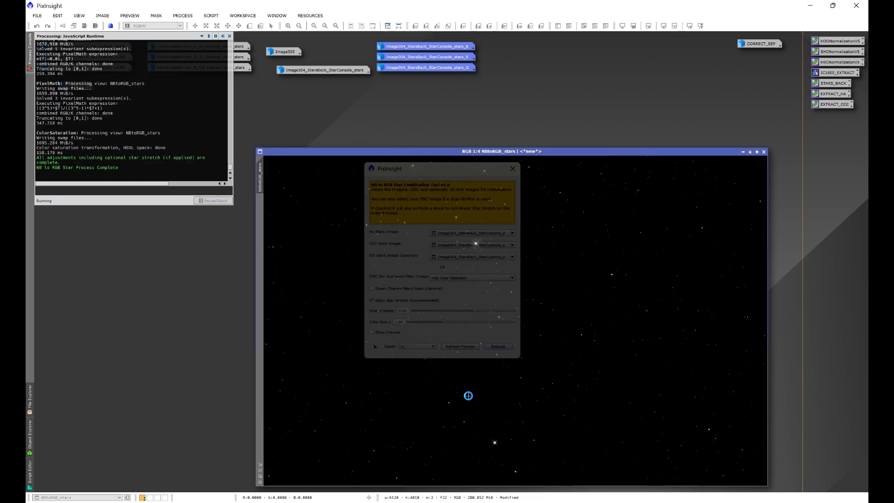
drag(494, 156, 251, 92)
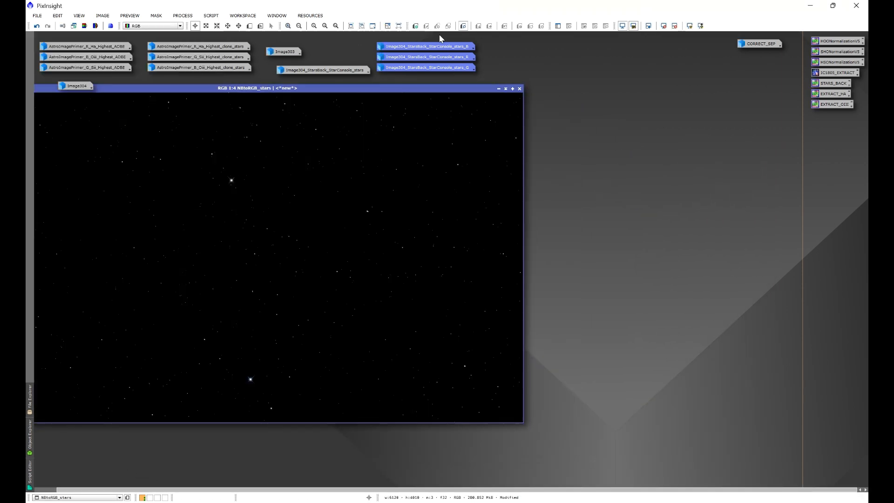
- Restore the CORRECT_SEP image, place it beside the new RGB stars image and compare the close star pair in both
double_click(757, 45)
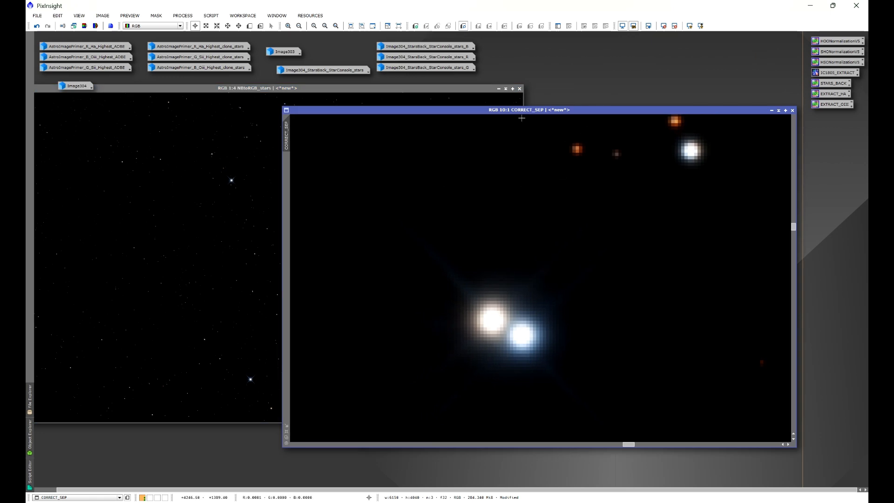
drag(523, 111, 613, 101)
click(340, 88)
drag(340, 88, 71, 126)
click(397, 96)
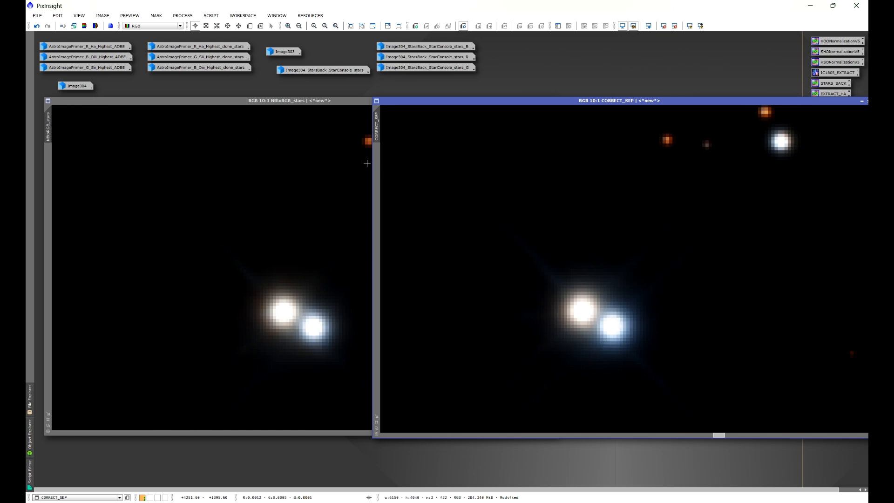
click(332, 103)
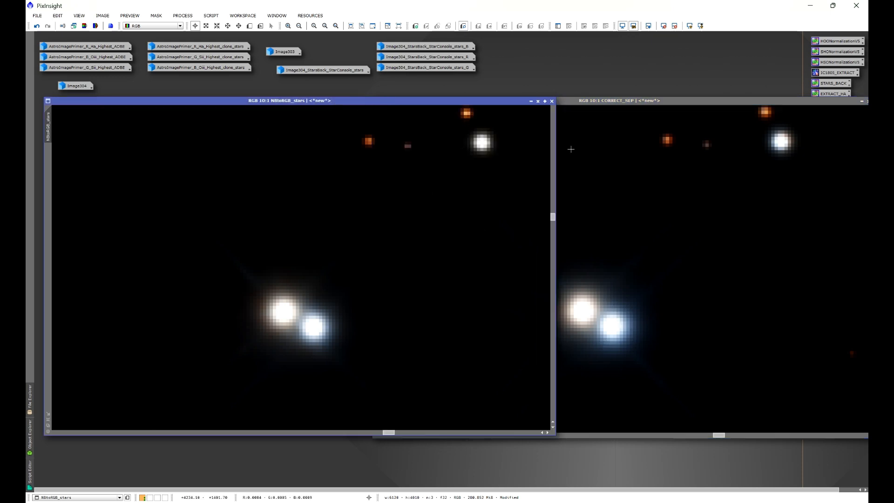